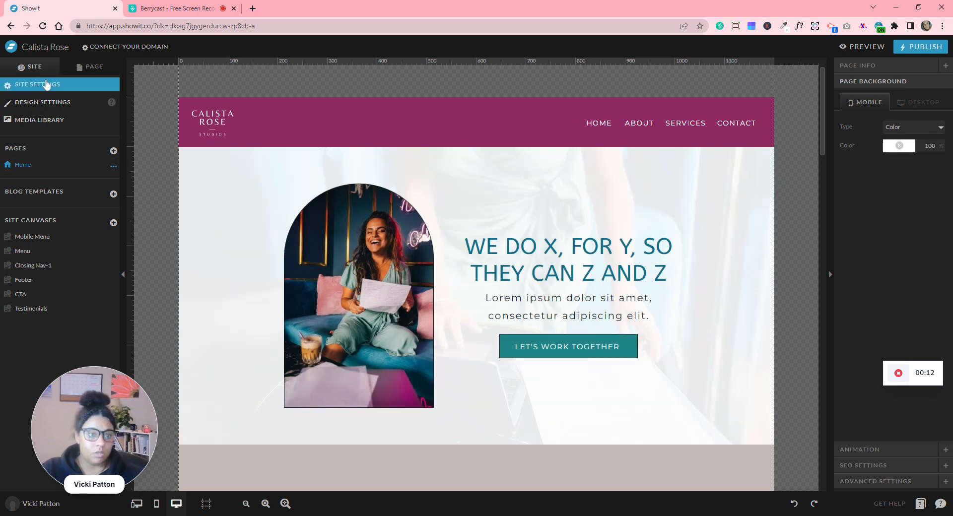
Add a blank page to the site.
click(114, 151)
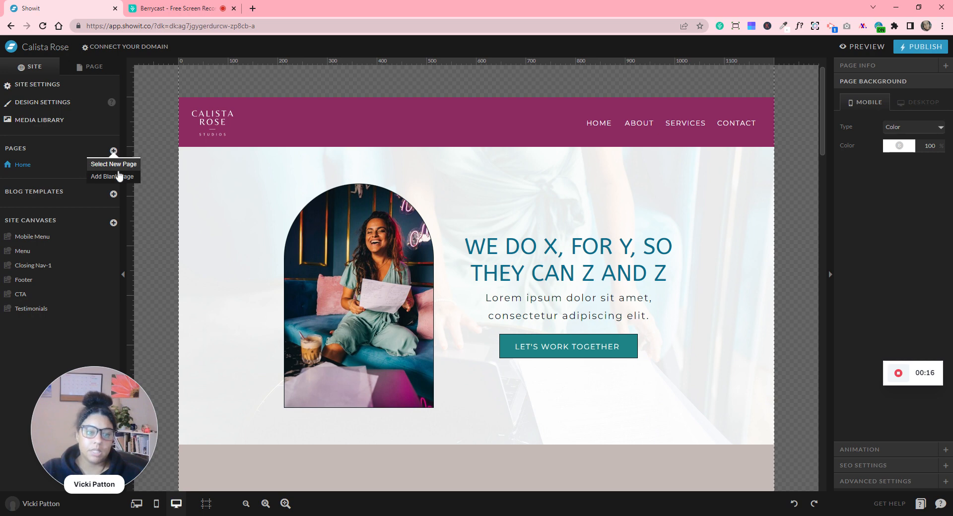
click(119, 176)
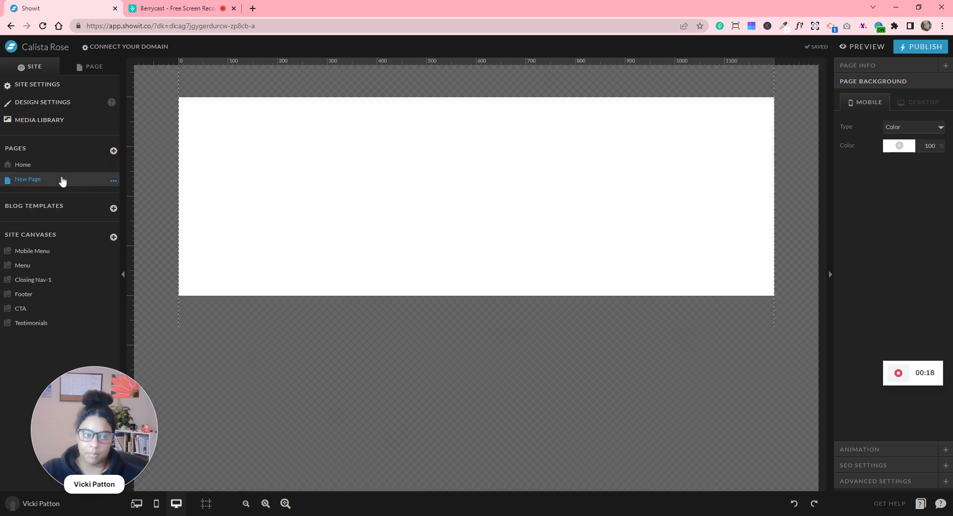
mouse_move(455, 132)
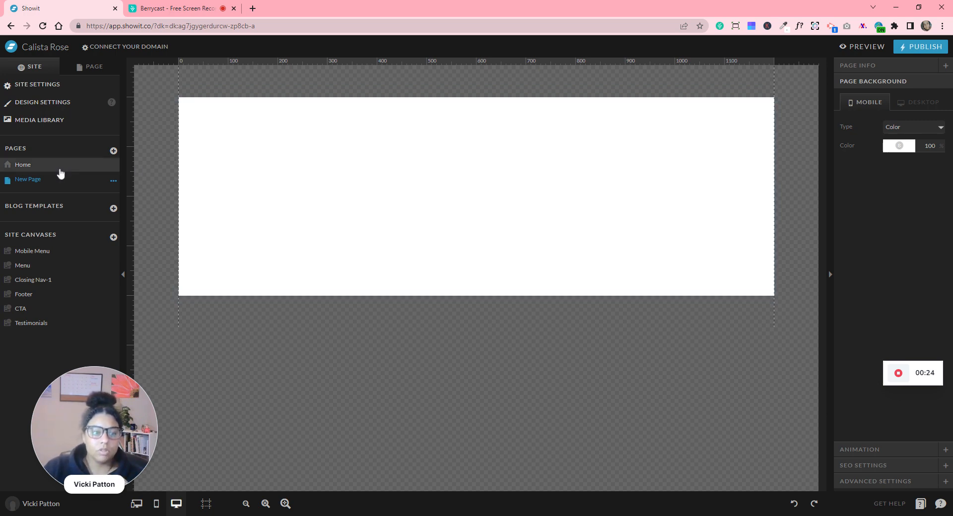
click(305, 177)
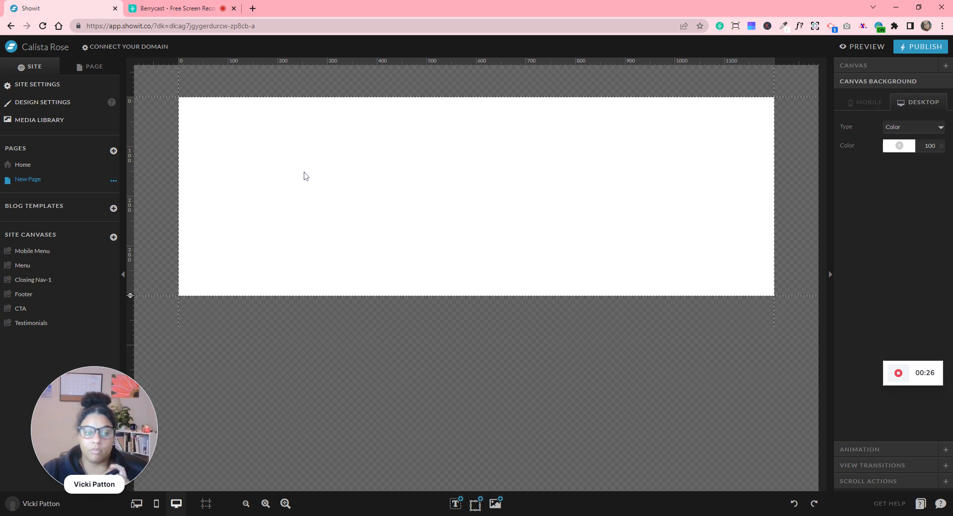
Examine the Home page's canvas list and the options available for its Menu site canvas.
click(75, 165)
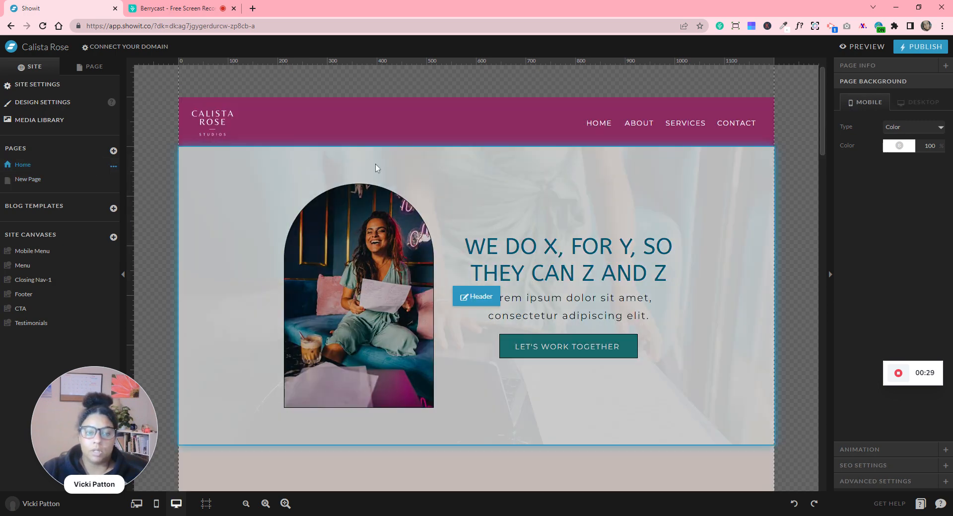
click(400, 139)
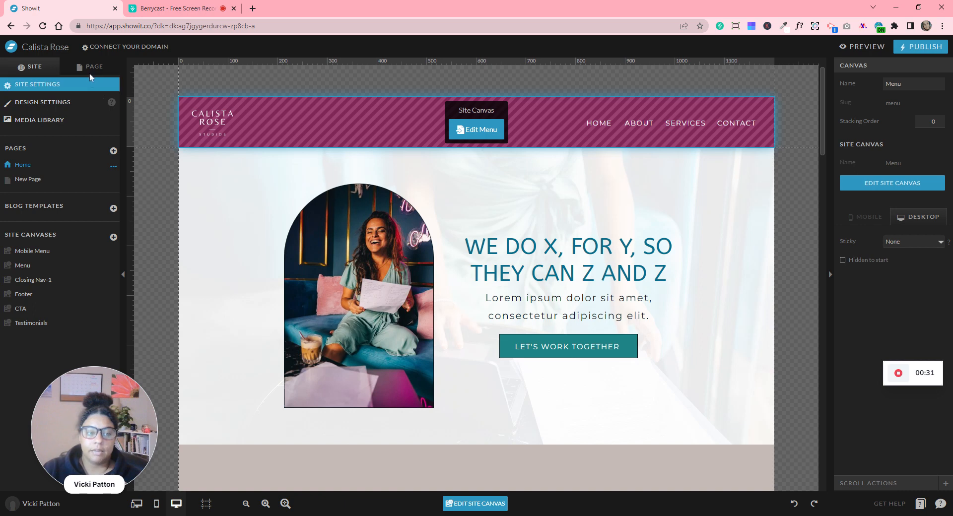
click(90, 67)
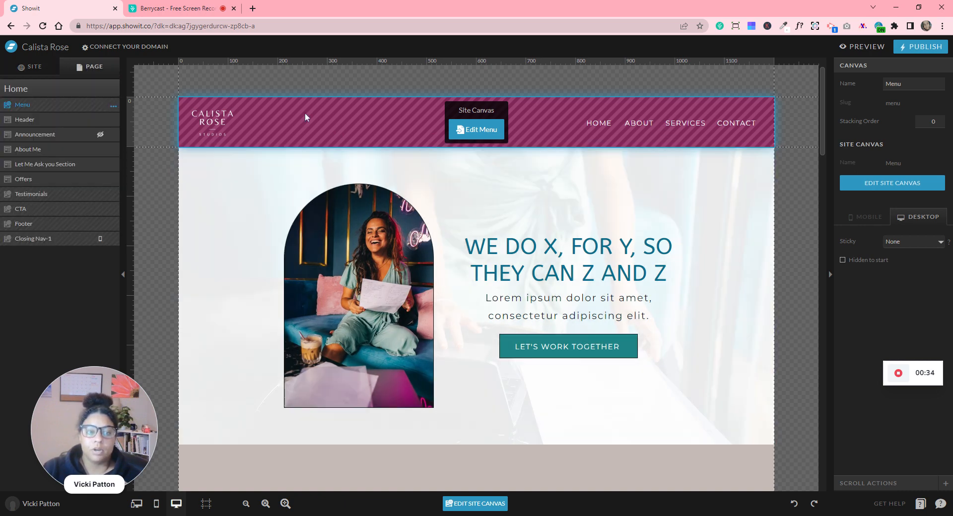
click(114, 106)
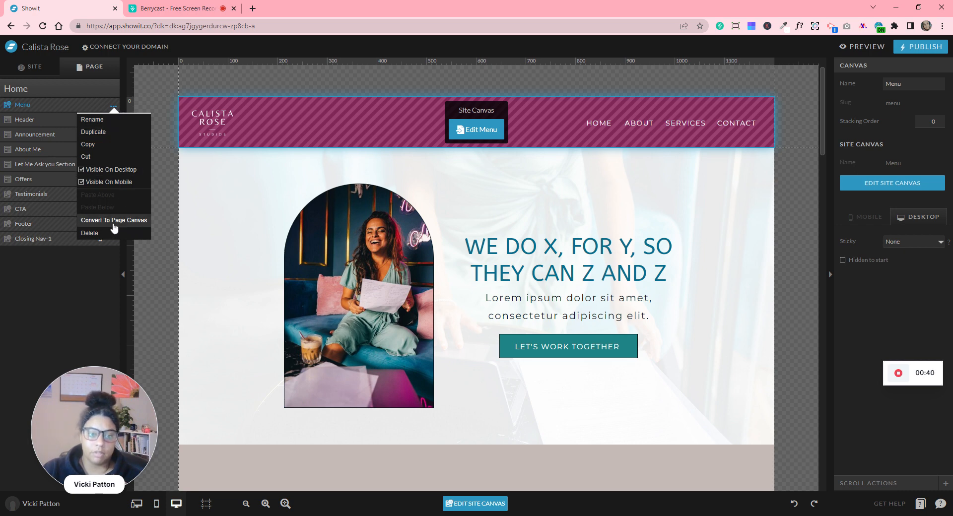
Rename the newly added blank page as About.
click(32, 66)
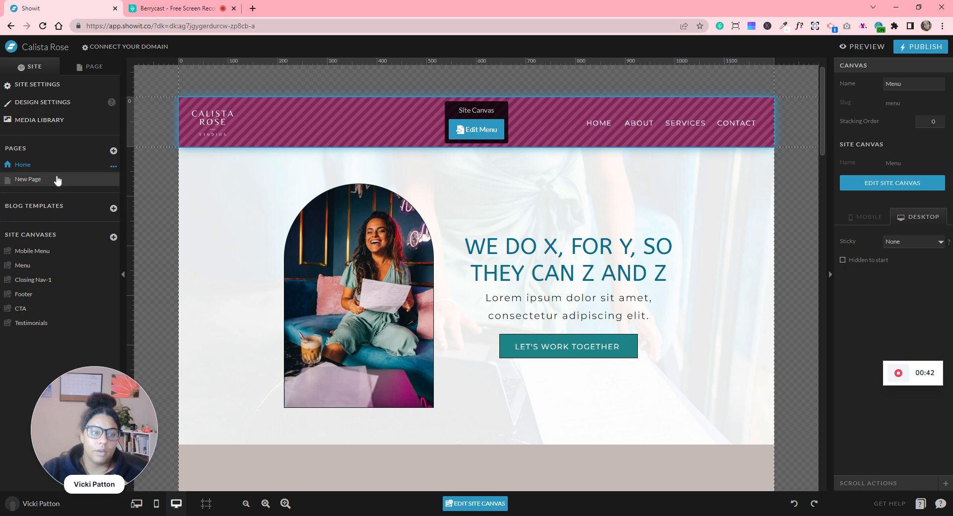
click(57, 179)
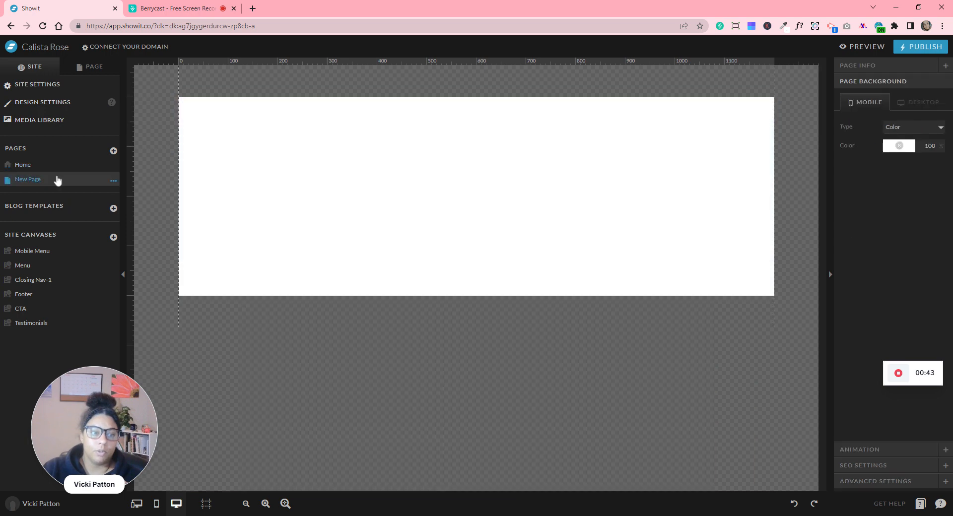
click(114, 181)
click(118, 196)
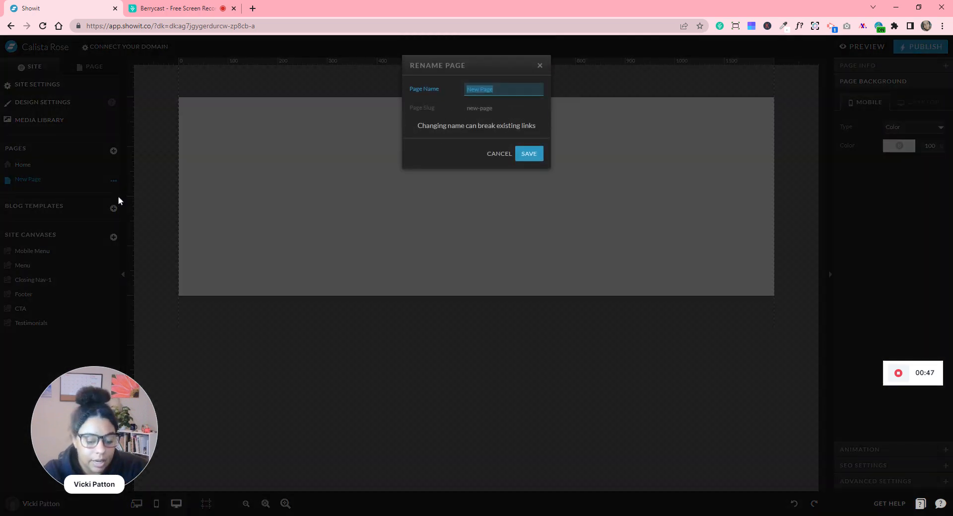
text(About)
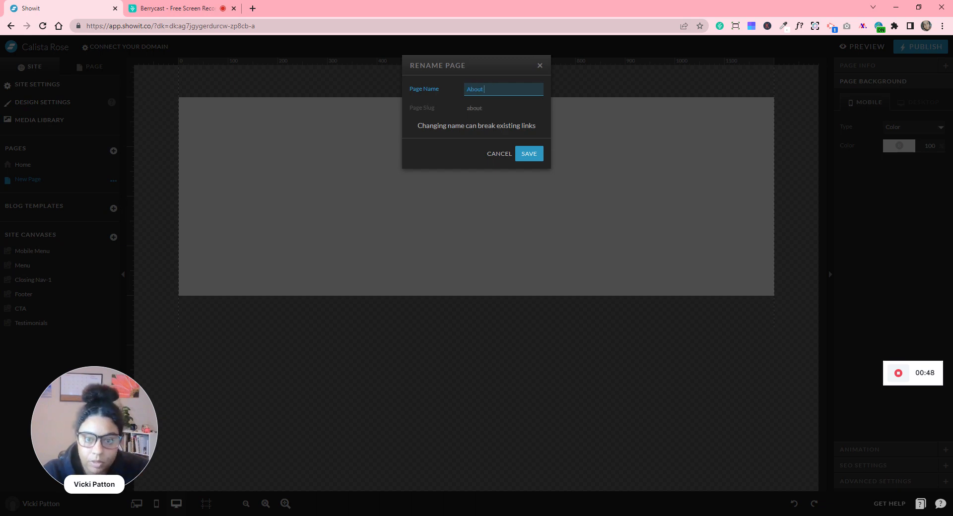
click(538, 154)
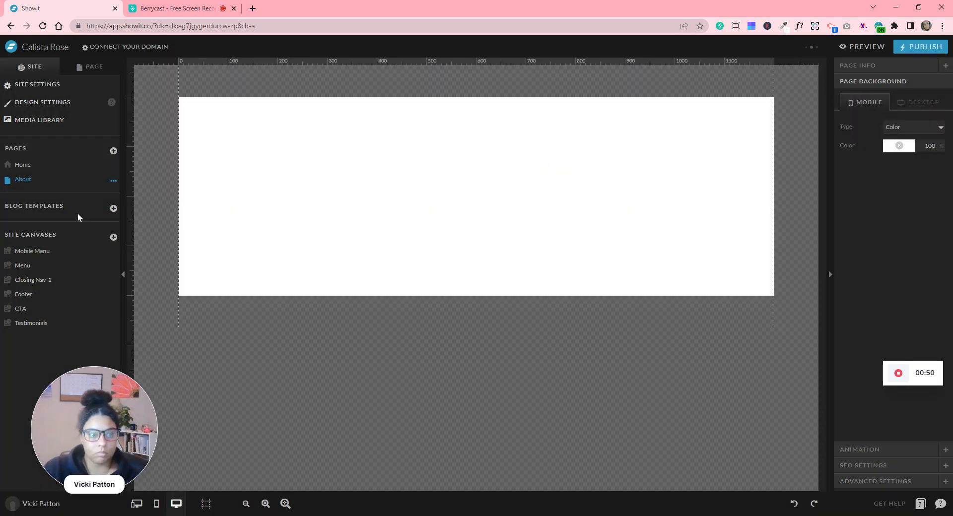
Add the current site's Menu site canvas to the About page and place it above the blank canvas.
click(81, 180)
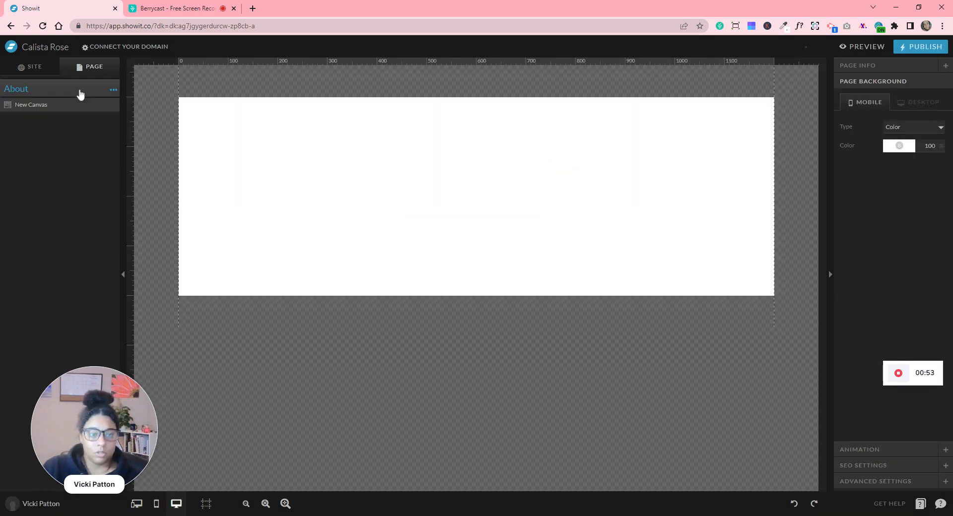
click(113, 89)
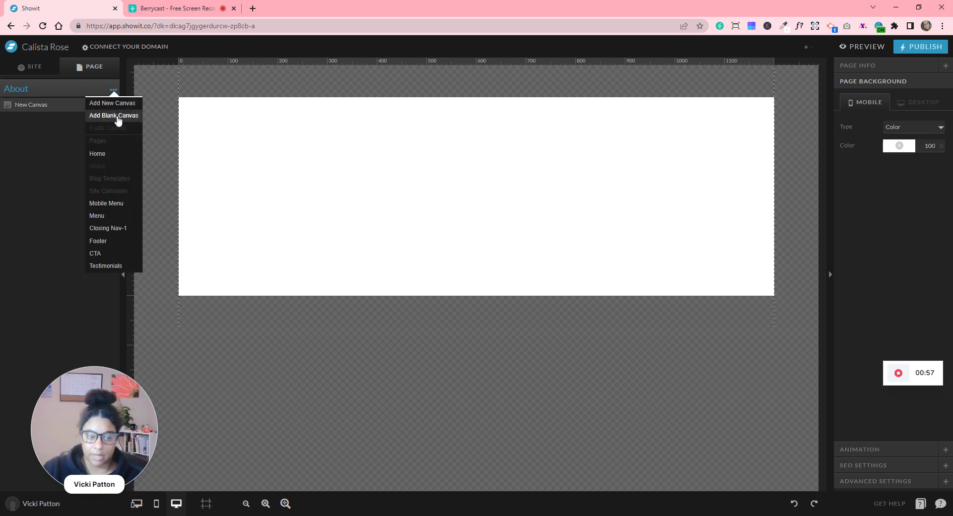
click(119, 103)
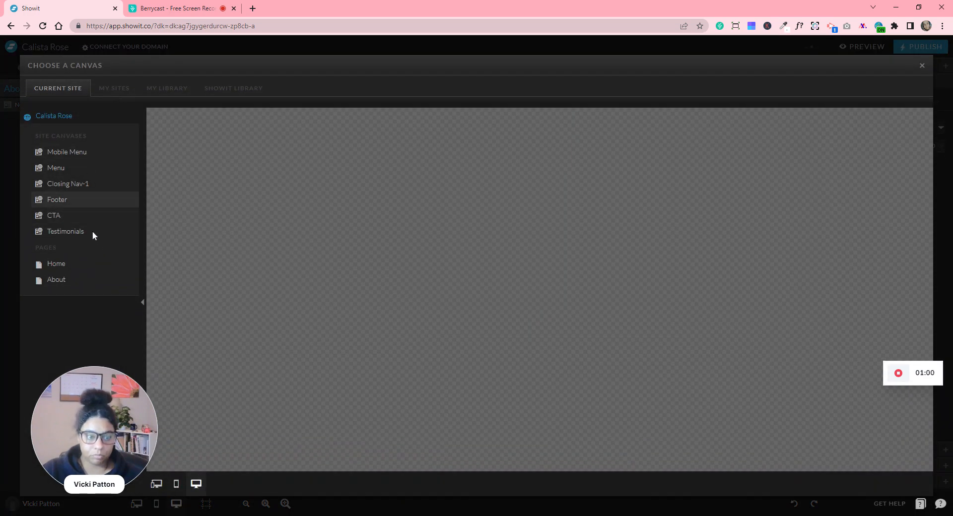
click(67, 171)
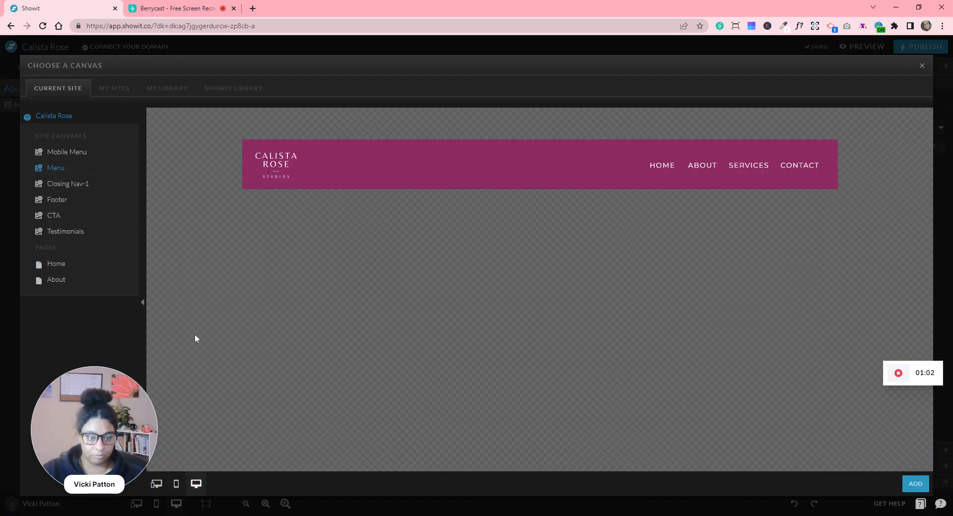
click(915, 483)
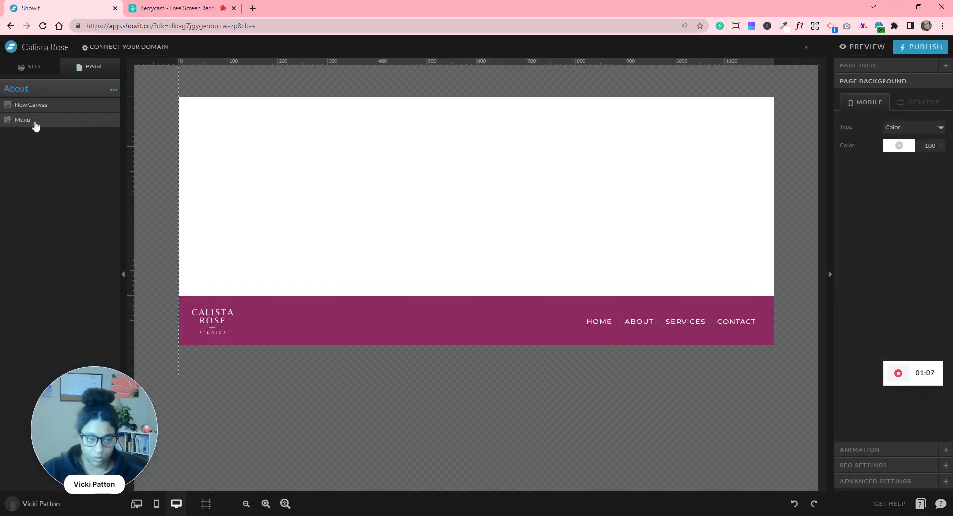
drag(34, 123, 75, 100)
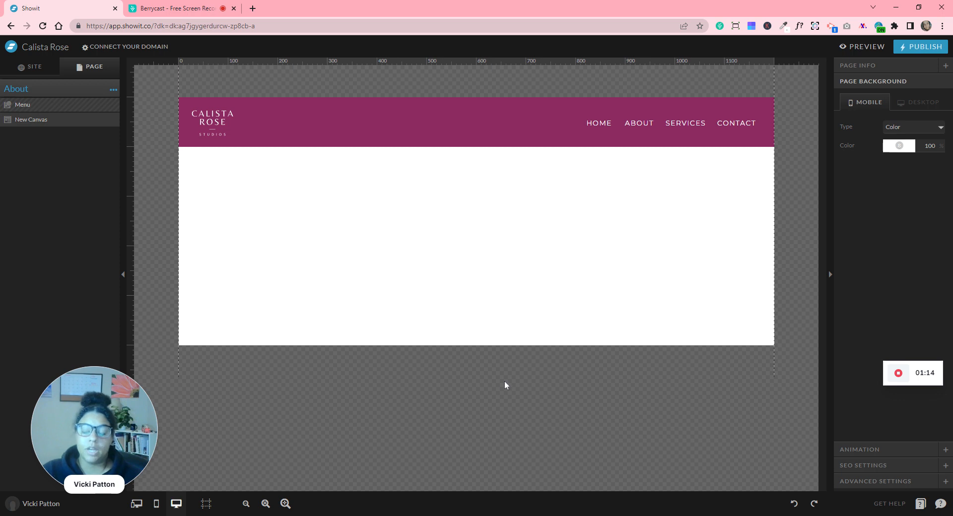
Add the Home page's Header canvas to the About page and place it directly below the Menu canvas.
mouse_move(626, 115)
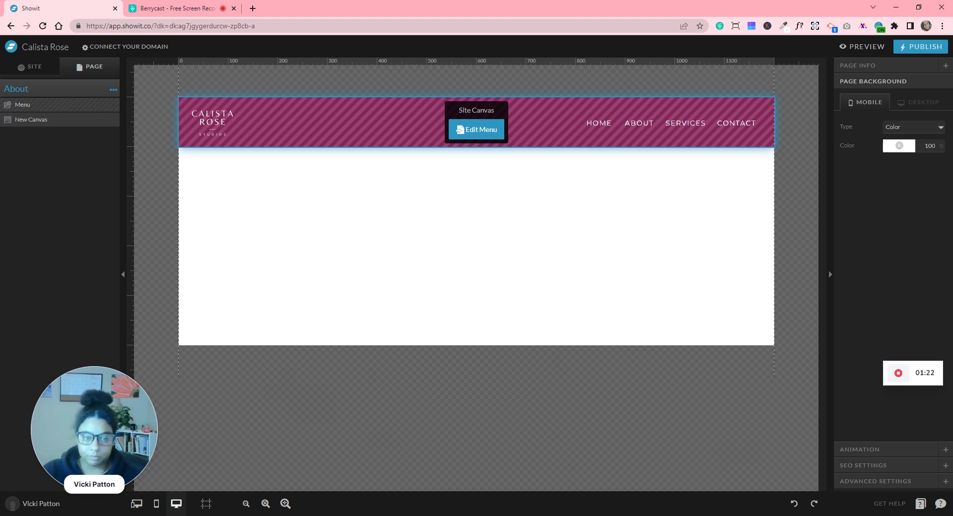
click(486, 250)
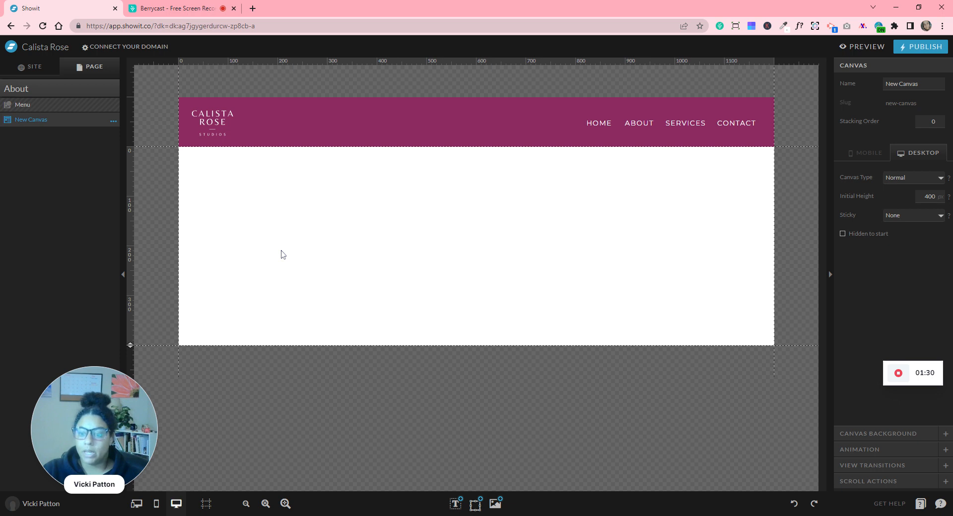
click(114, 92)
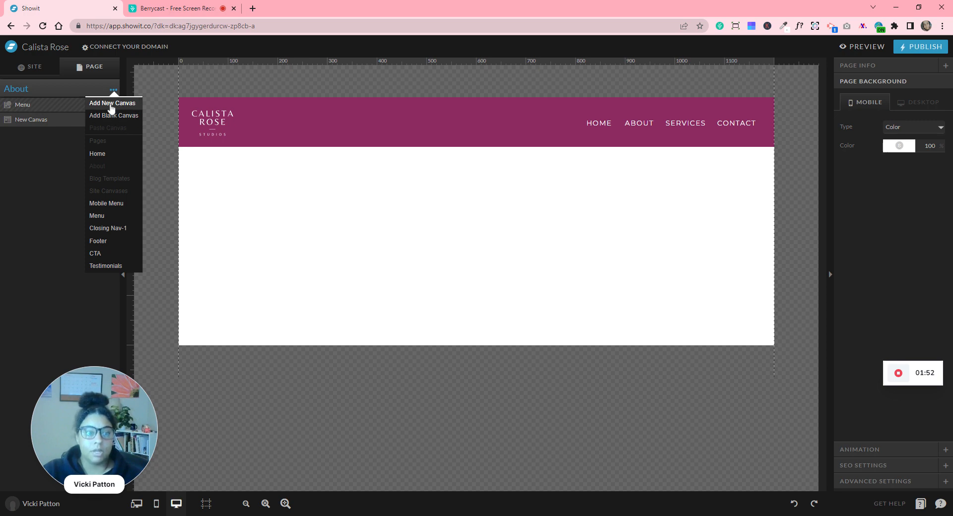
click(109, 103)
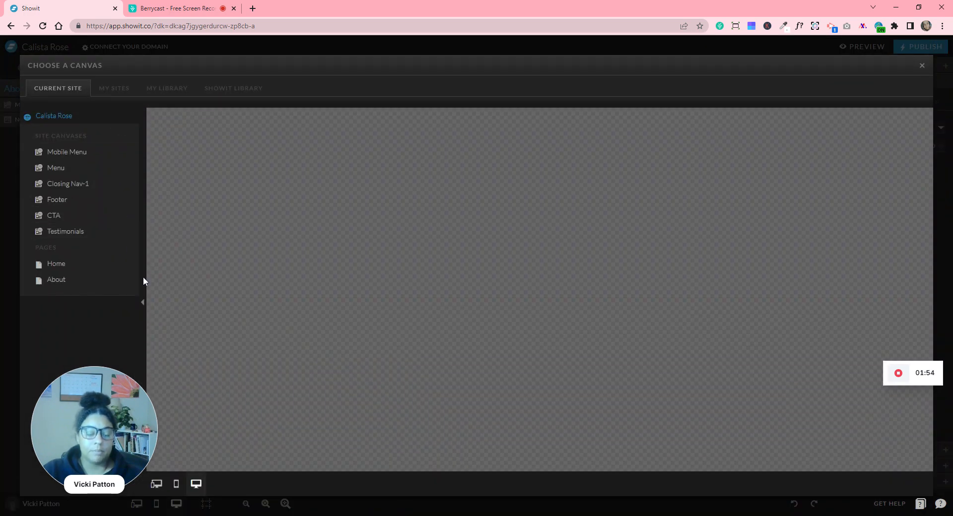
click(54, 270)
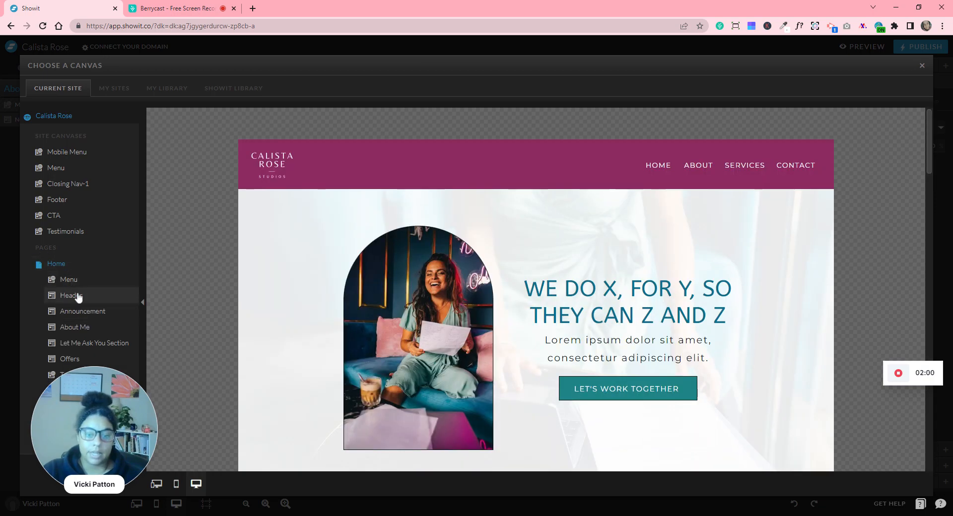
click(80, 297)
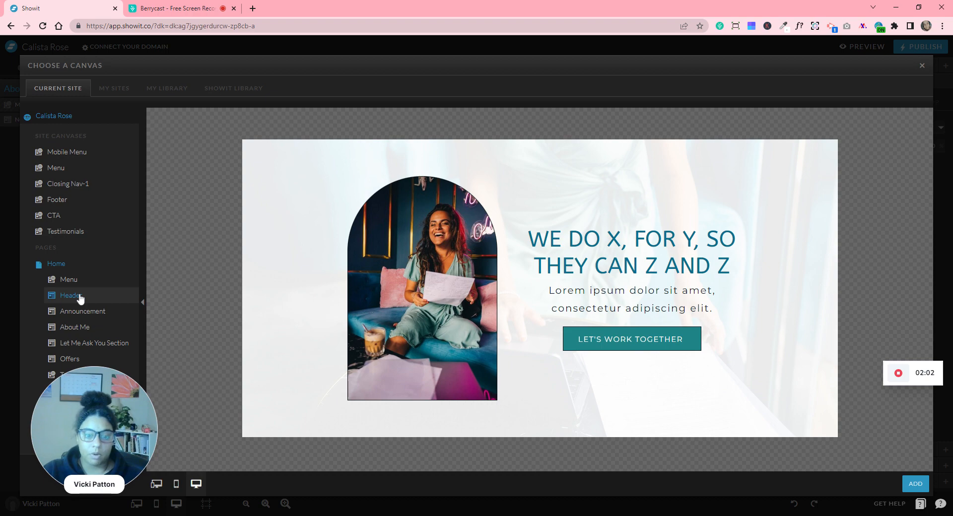
click(915, 484)
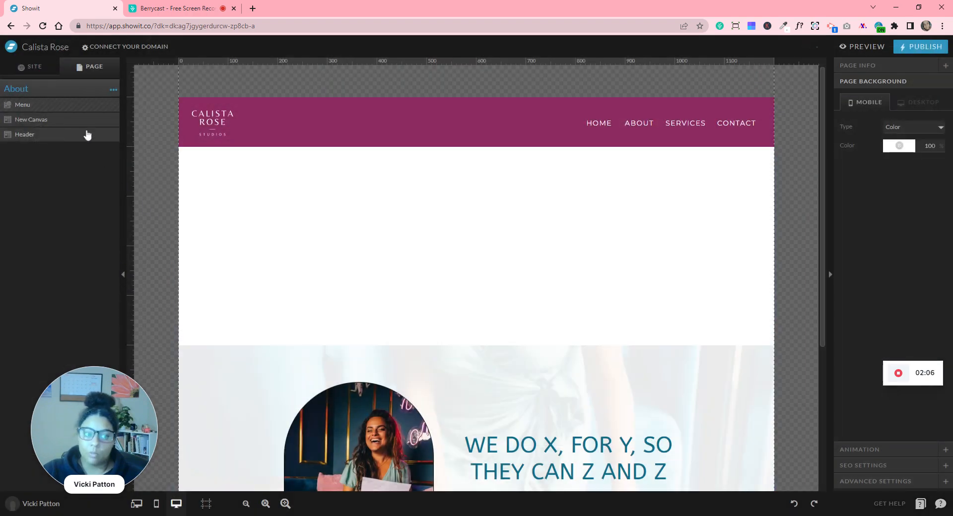
drag(86, 132, 89, 128)
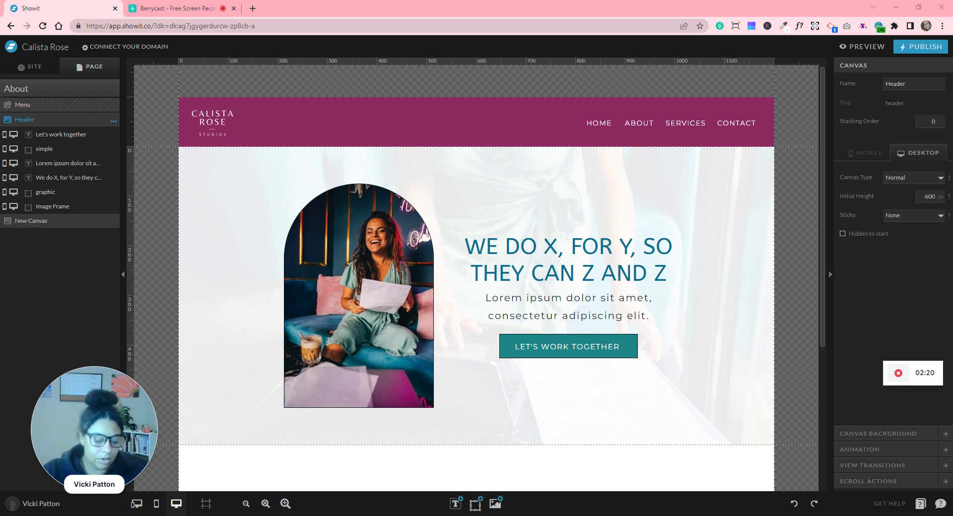
Replace the About page header's headline text with "Your about page headliner".
double_click(613, 256)
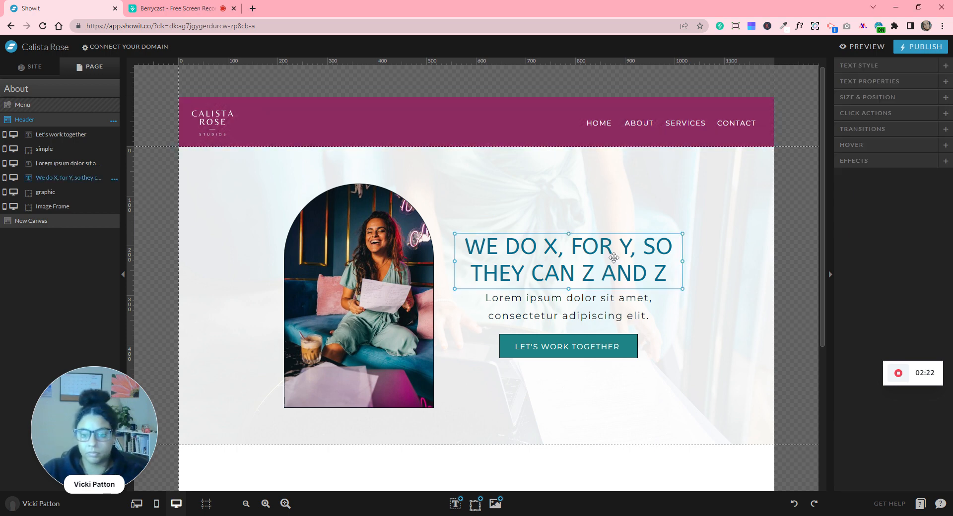
key(ctrl+a)
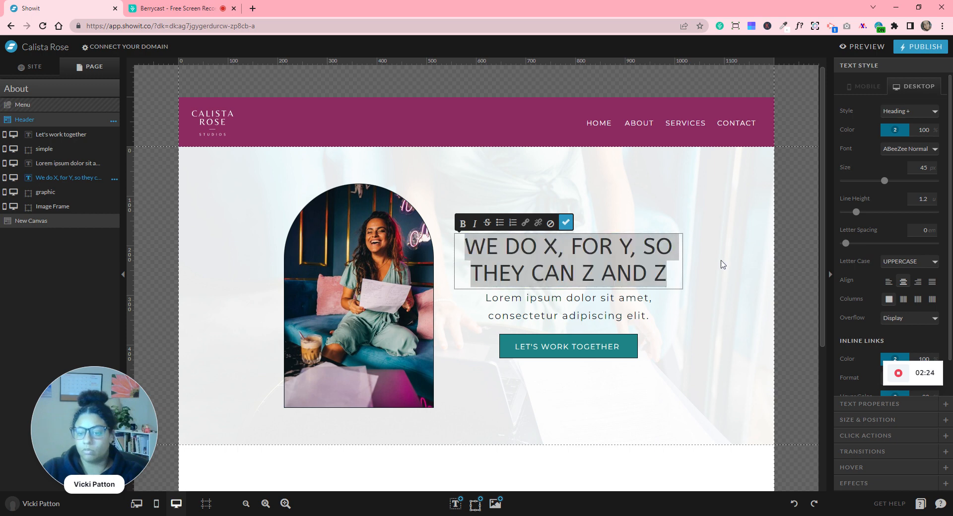
text(YOUR ABOUT PAGE HEADLINER)
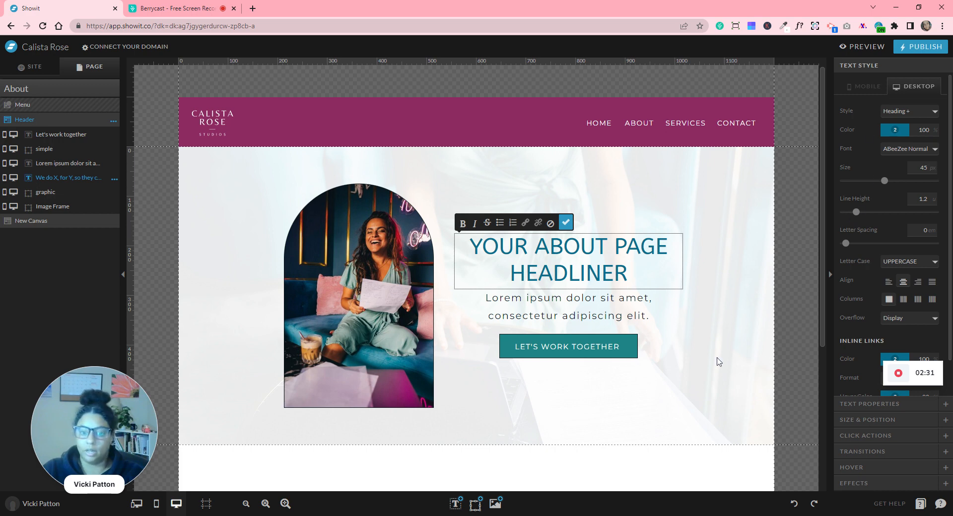
key(Escape)
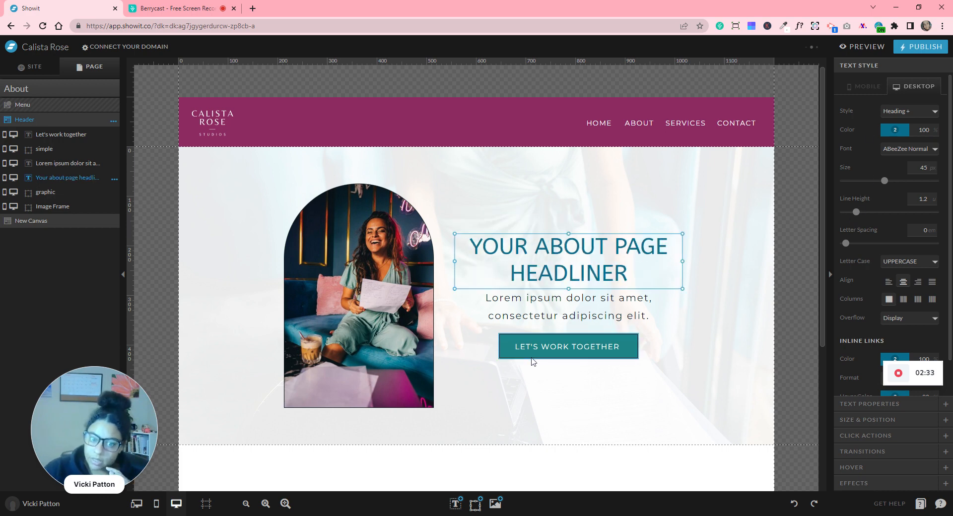
Swap the arched image in the About page's header for Calista GIF.gif from the Calista Rose folder.
click(352, 313)
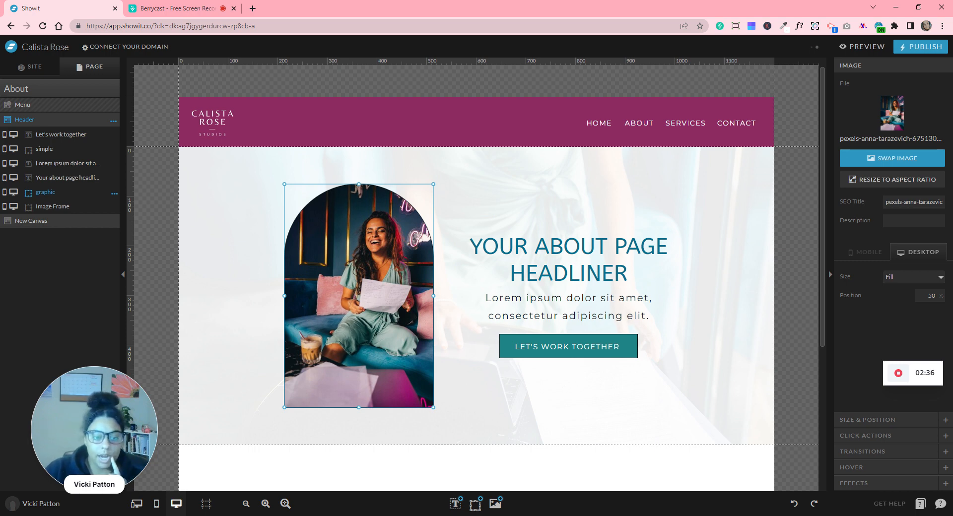
click(900, 164)
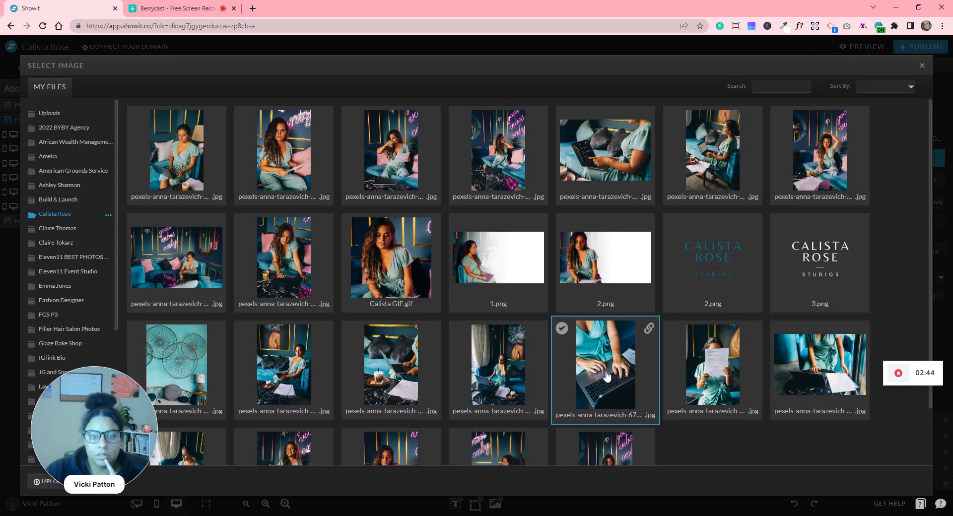
click(421, 283)
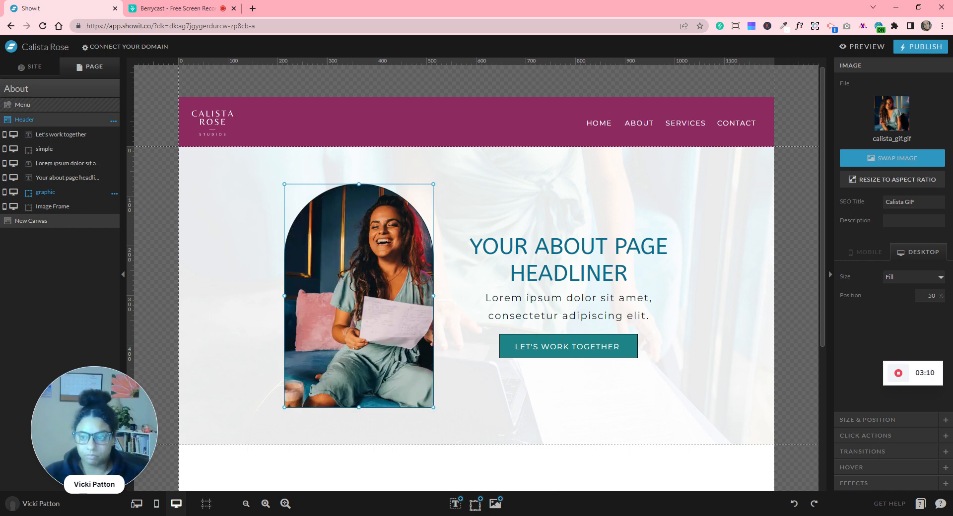
click(627, 415)
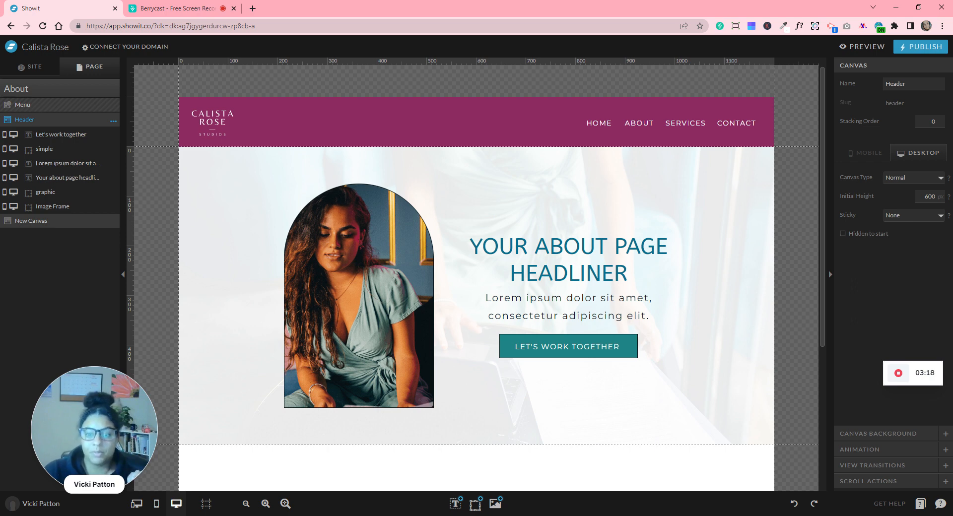
Delete the arched GIF image from the About page header and add a gallery element in its place.
click(370, 321)
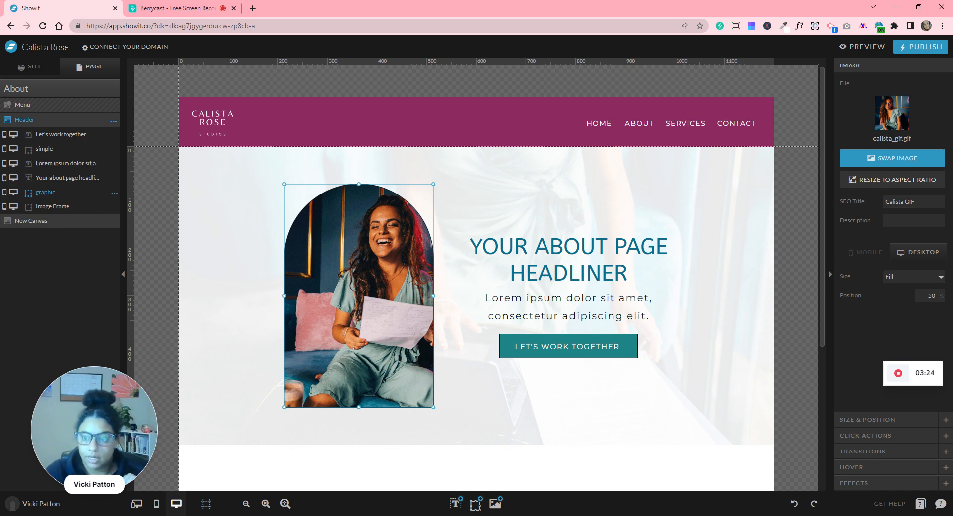
click(867, 420)
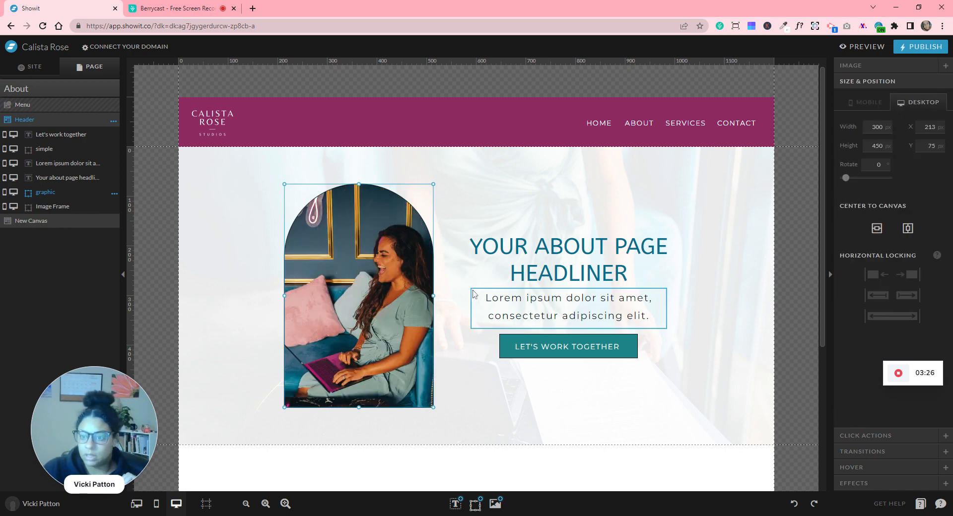
key(Delete)
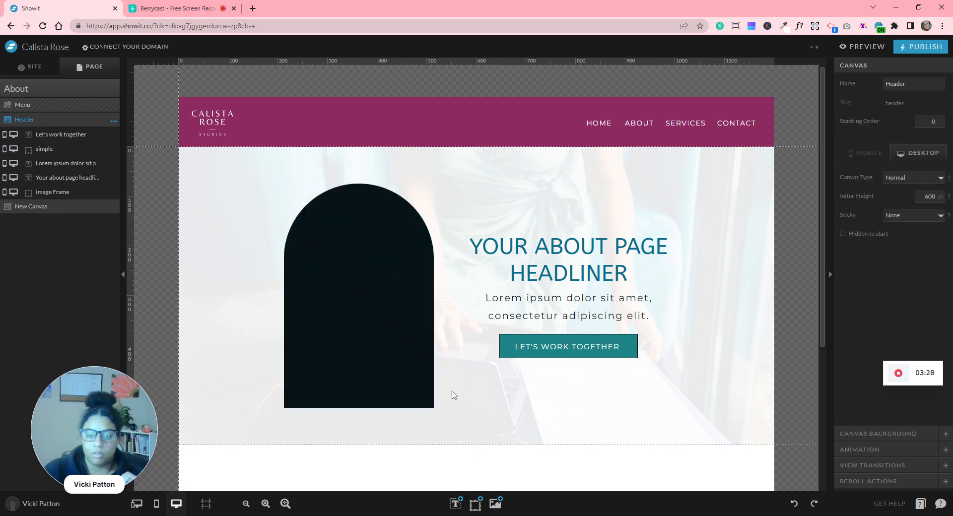
mouse_move(482, 509)
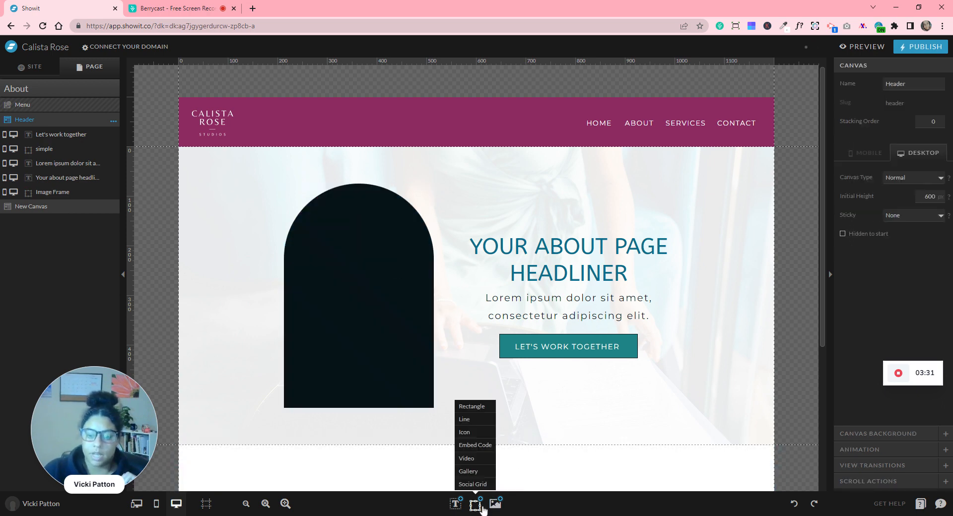
click(472, 474)
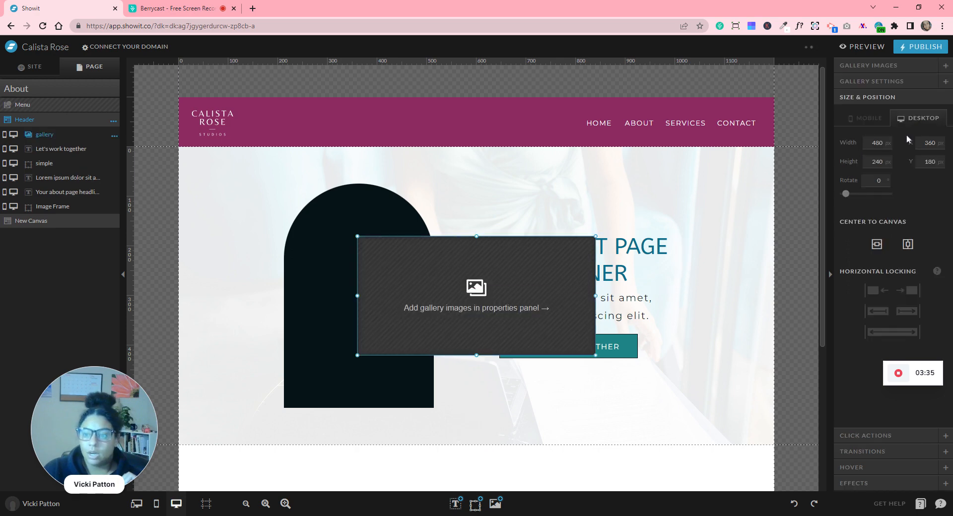
Set the gallery's size to 350 by 400 px and move it over the arched frame.
double_click(882, 143)
text(350)
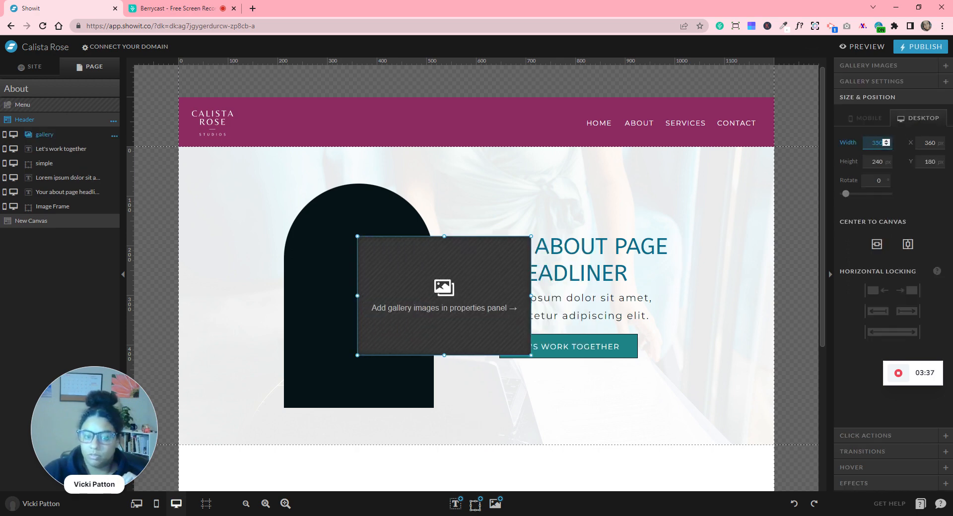
key(Tab)
text(400)
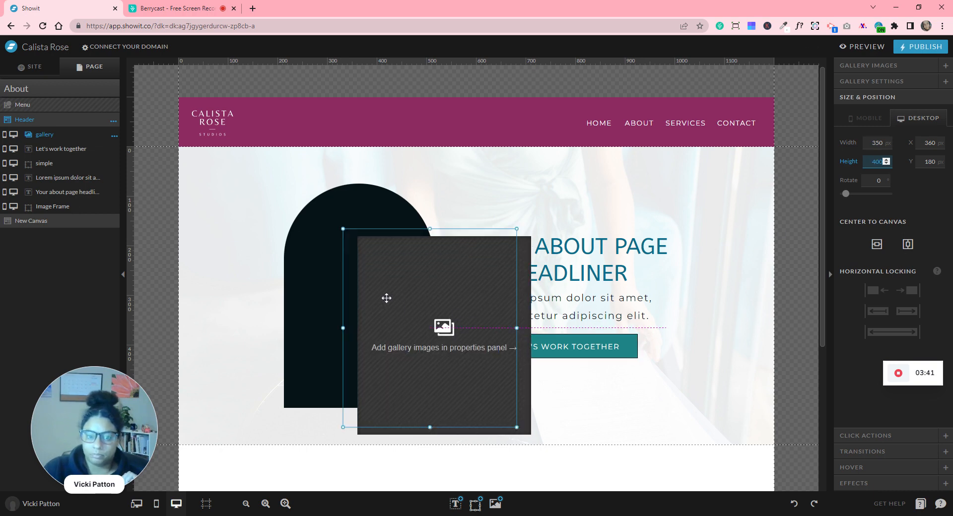
drag(462, 337, 379, 303)
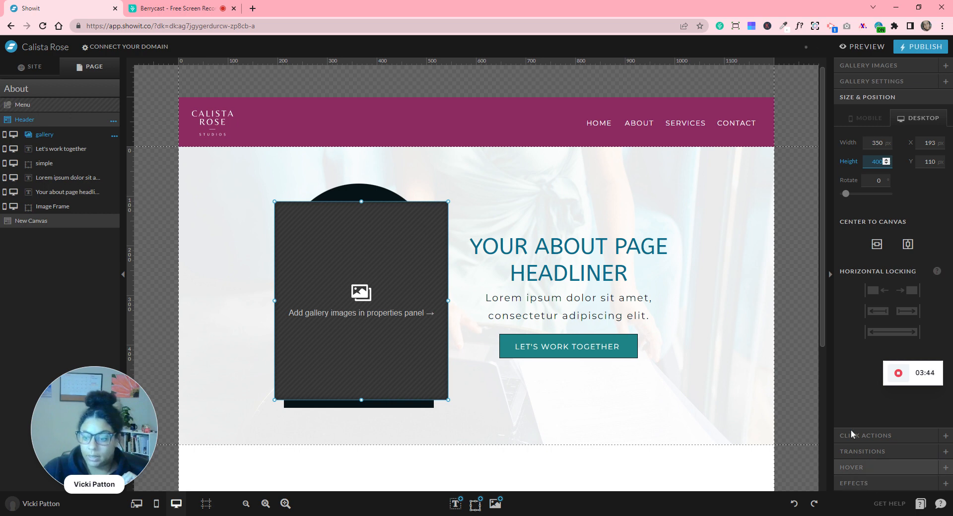
Give the gallery rounded corners with a curved top side so it matches the arch shape.
click(863, 484)
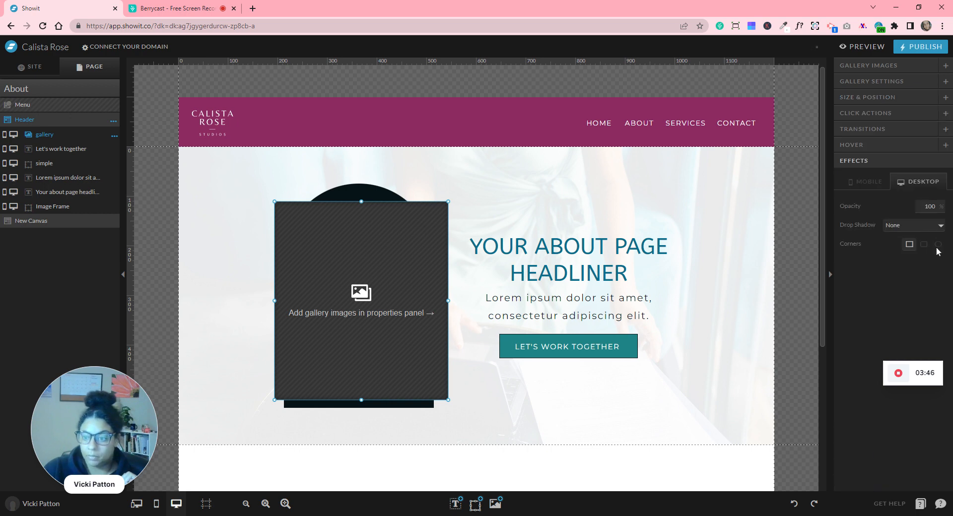
click(925, 245)
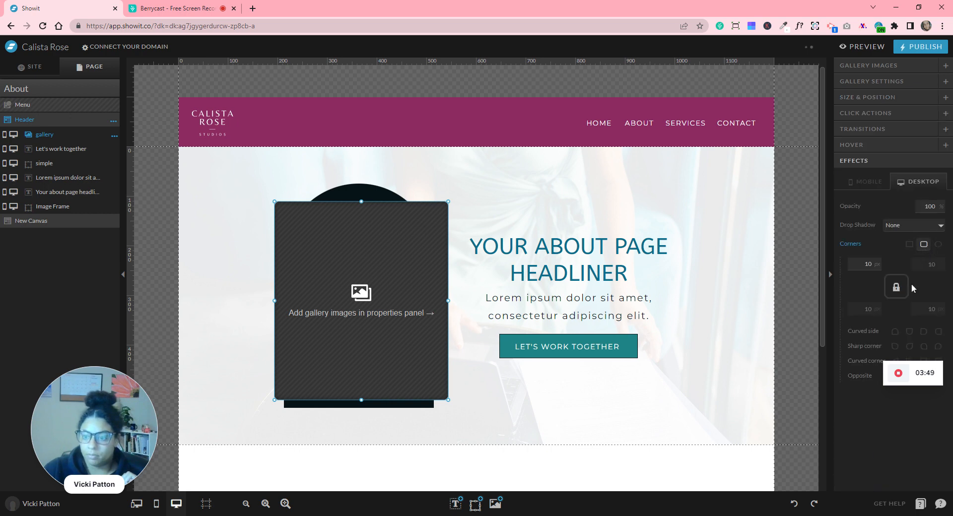
click(895, 331)
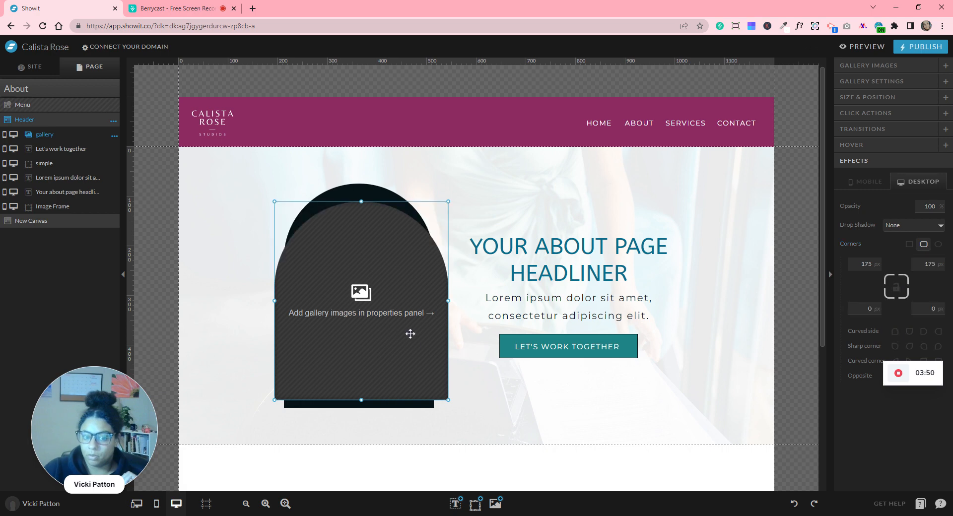
Move the gallery aside to check the arched frame's dimensions, and set the gallery's size to 300 by 450 px.
drag(402, 335, 426, 332)
click(380, 197)
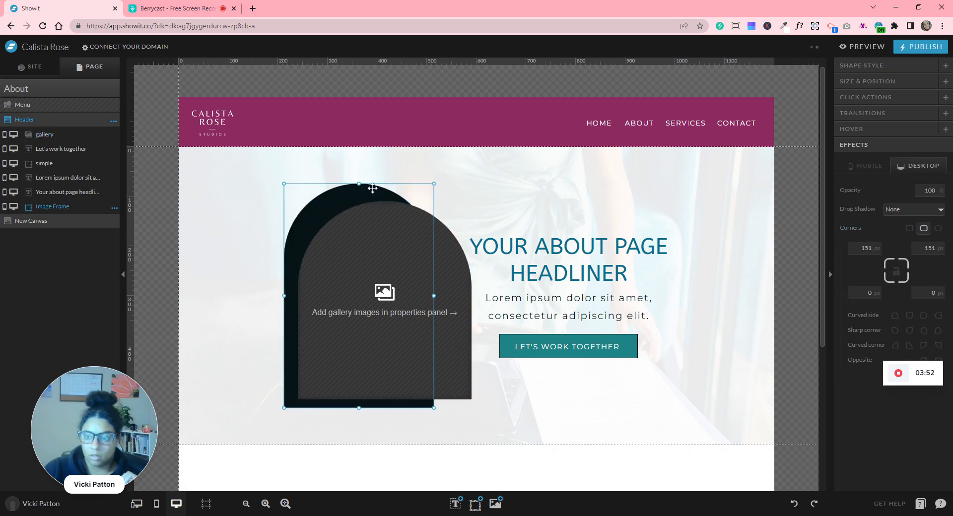
click(874, 82)
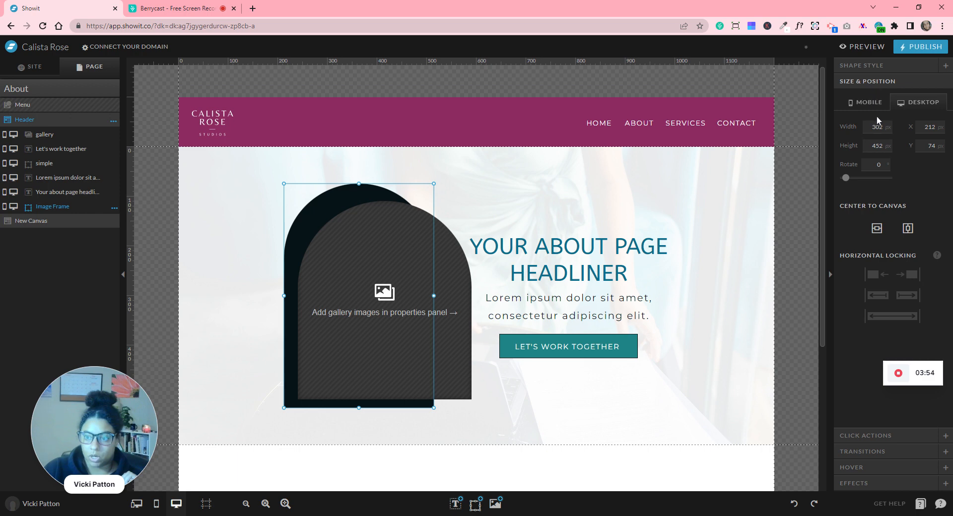
click(462, 294)
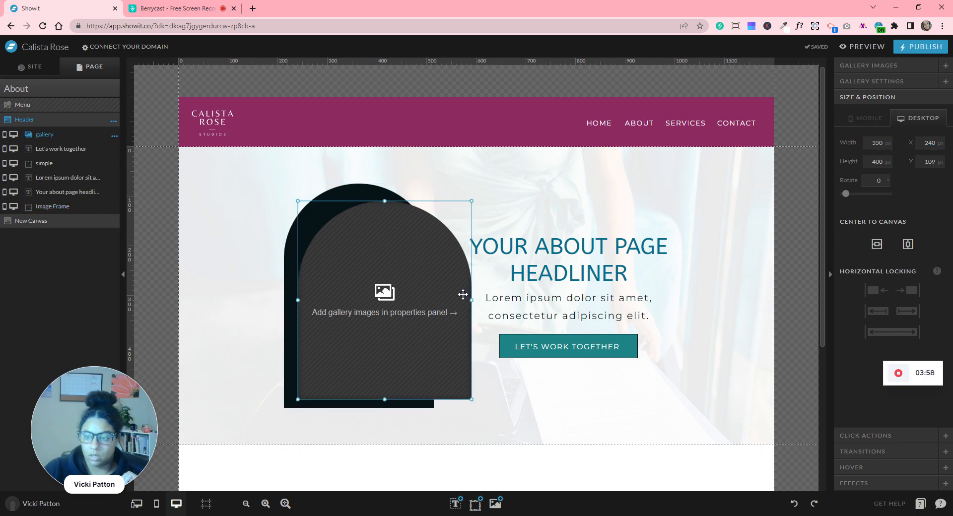
drag(882, 142, 693, 139)
text(300)
click(358, 192)
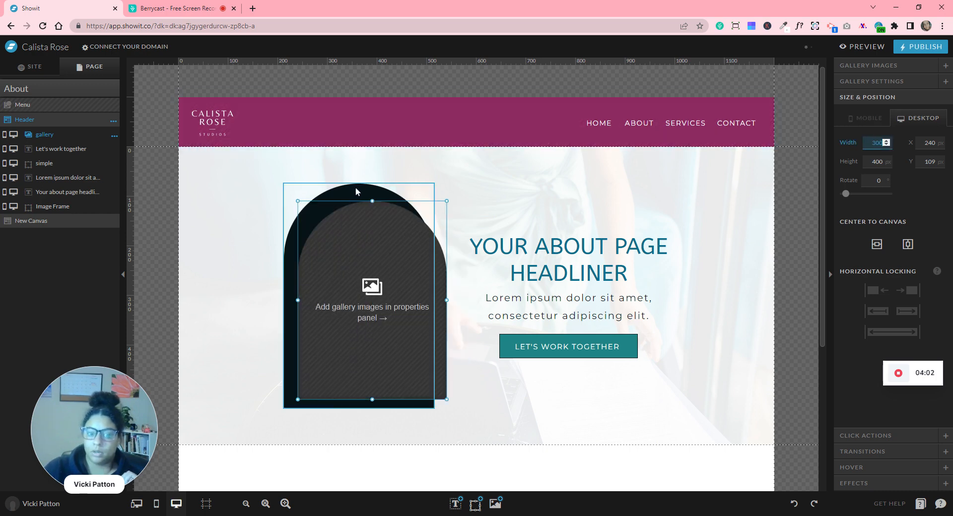
click(386, 248)
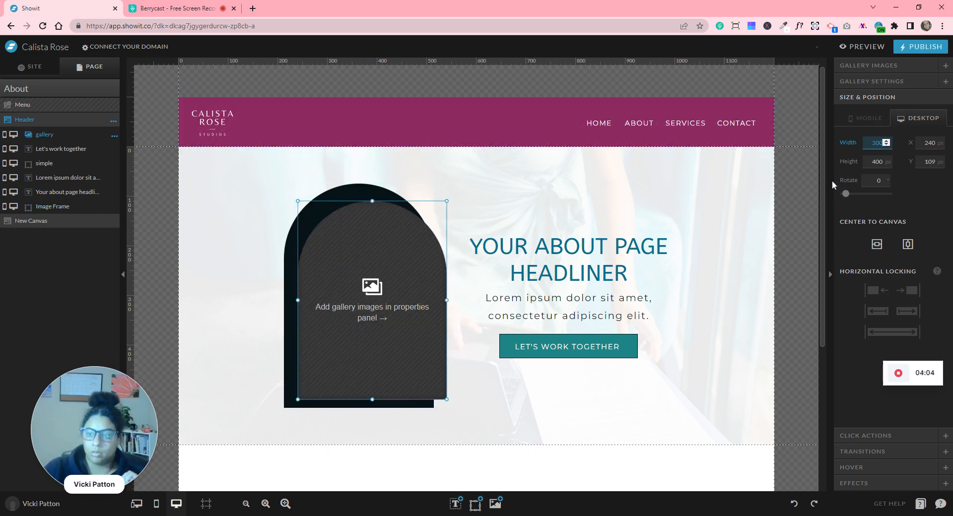
key(Tab)
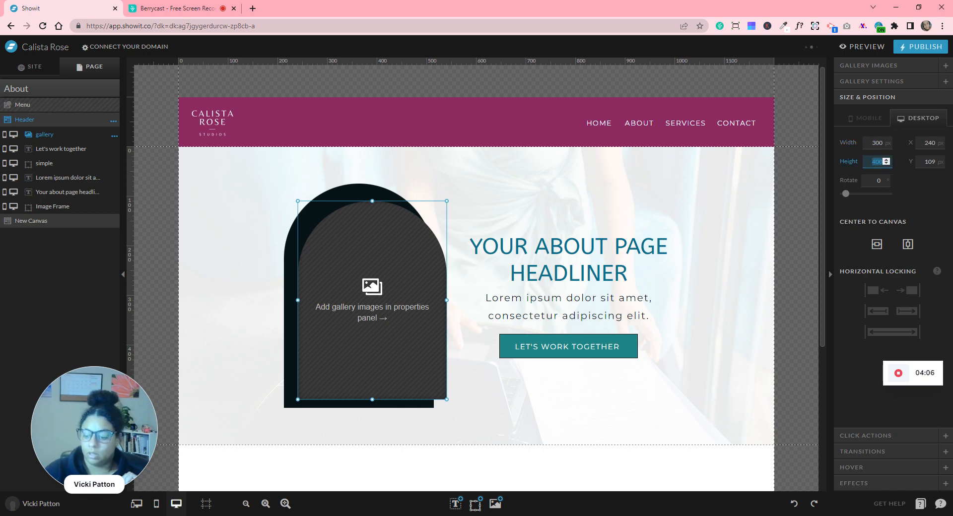
text(450)
Move the gallery onto the arched frame and align the two elements so the gallery is centered on it.
drag(390, 397, 365, 351)
click(267, 334)
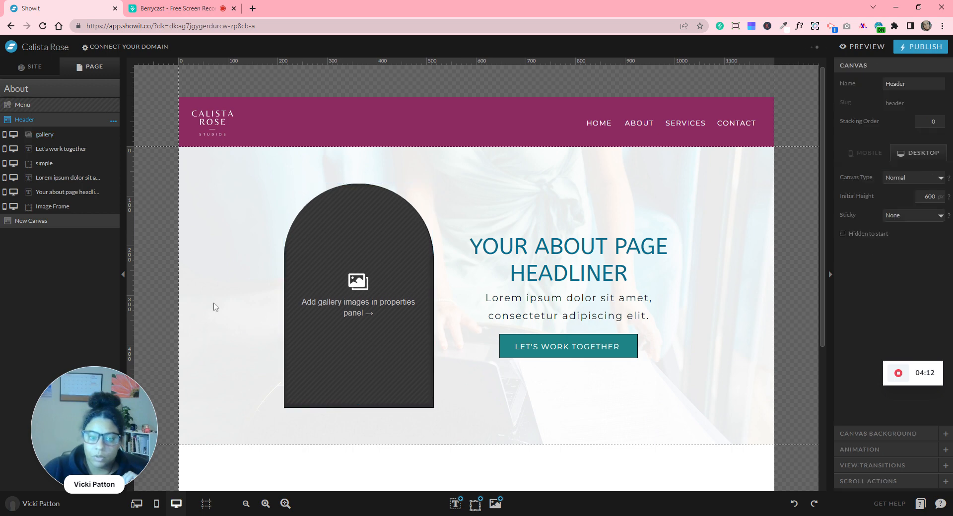
drag(213, 304, 330, 354)
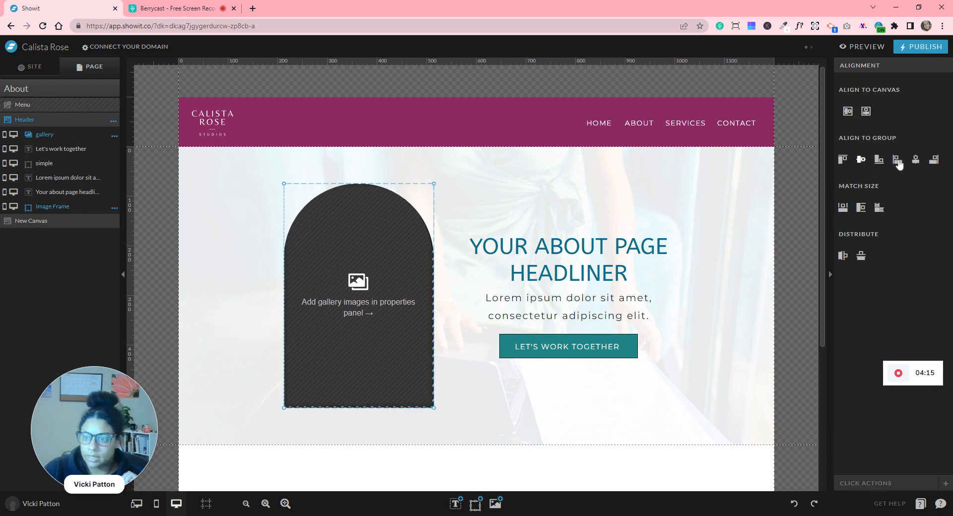
click(897, 159)
click(915, 161)
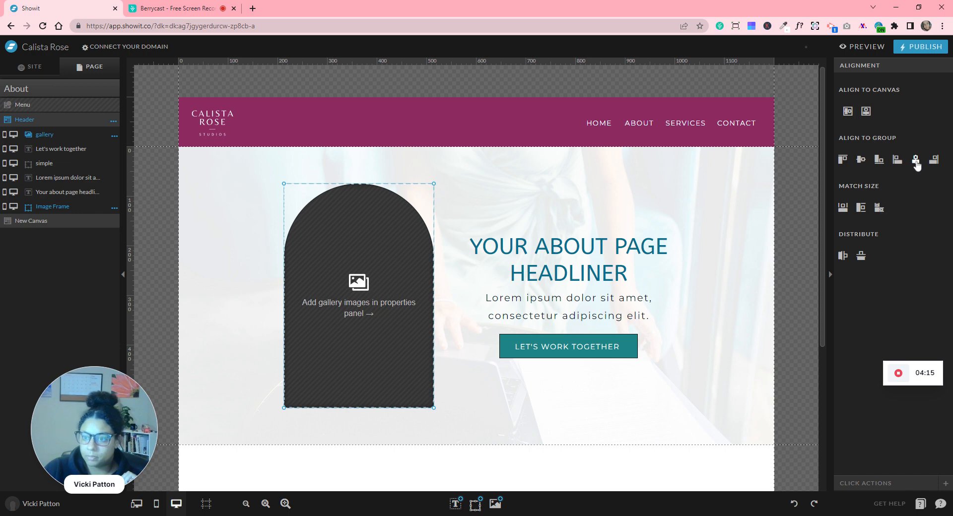
click(480, 188)
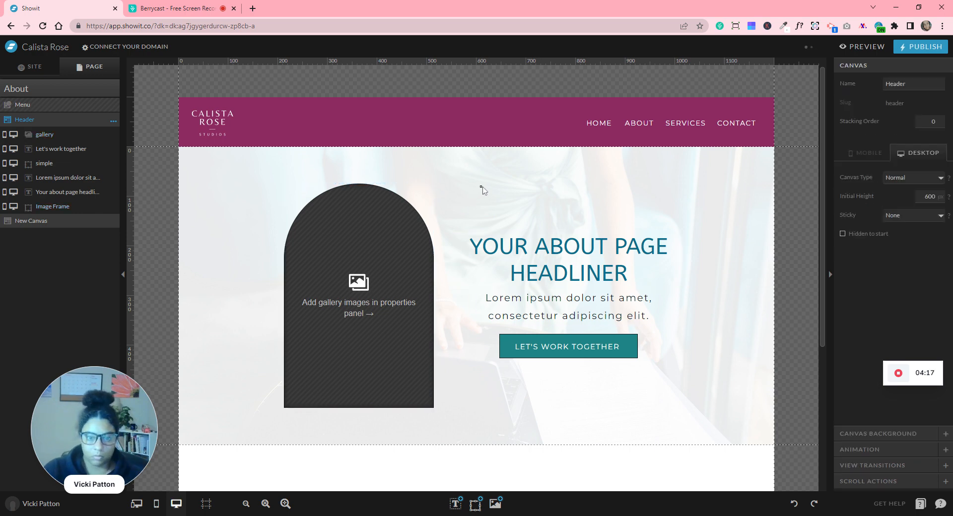
Open the gallery's image management and add Calista GIF.gif from the Calista Rose folder to the gallery images.
click(384, 281)
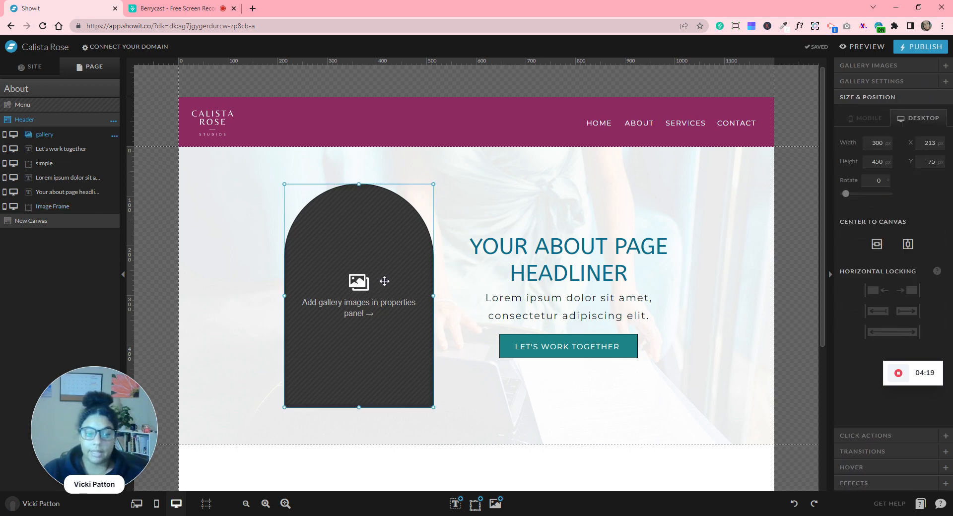
click(869, 70)
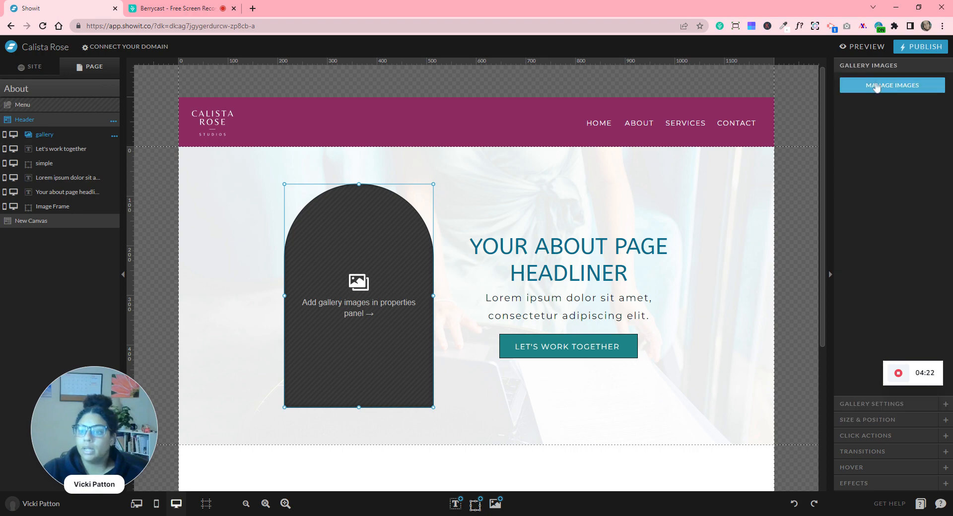
click(876, 88)
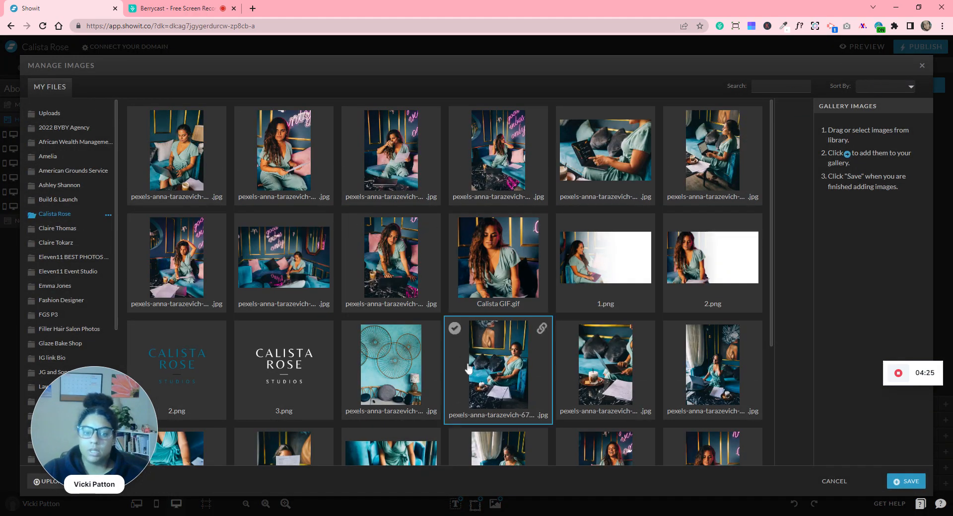
scroll(468, 368, down, 1)
click(490, 253)
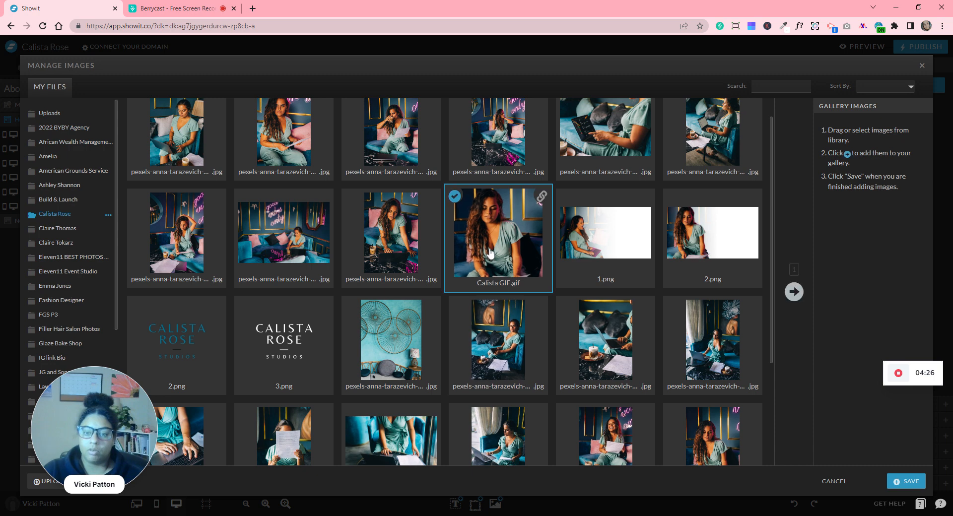
click(794, 292)
Add the photos of the woman laughing with a paper and sitting with a hand to her head, and save the gallery.
scroll(534, 315, down, 2)
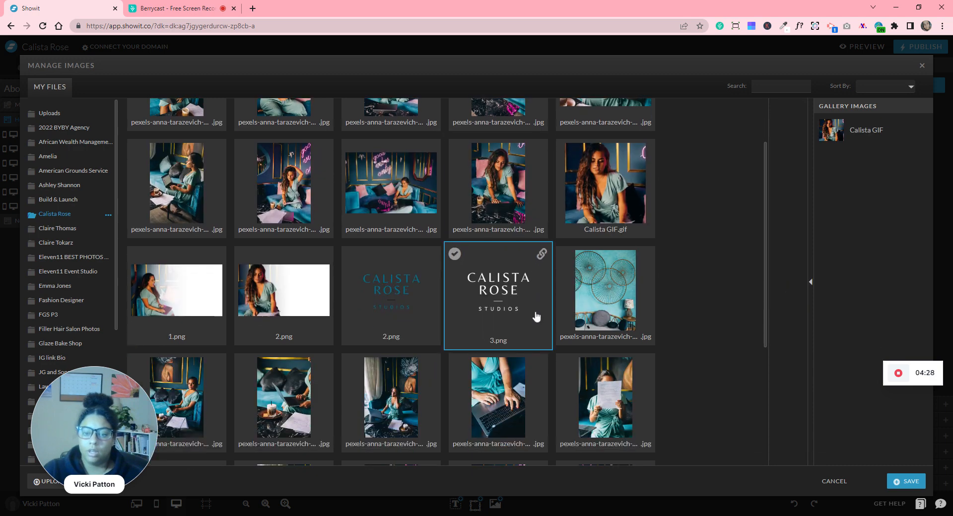
scroll(536, 316, down, 6)
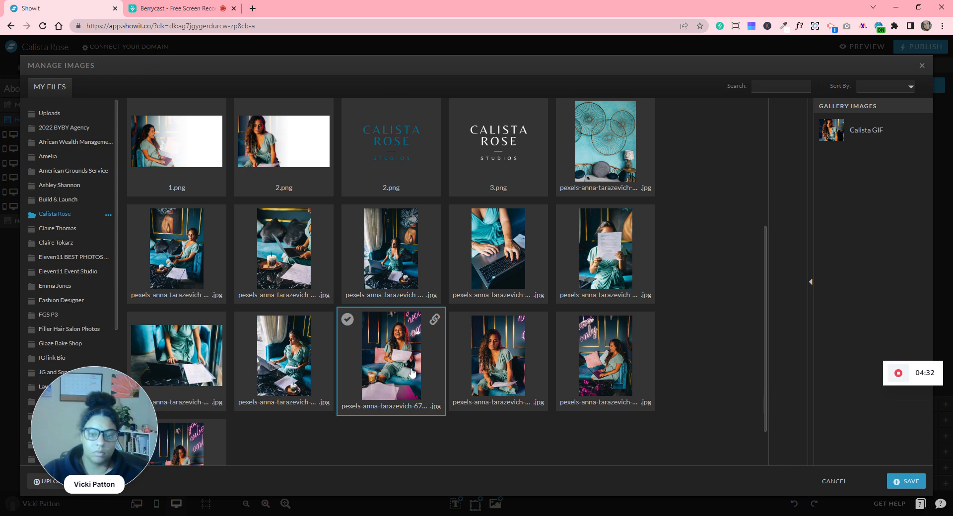
click(412, 374)
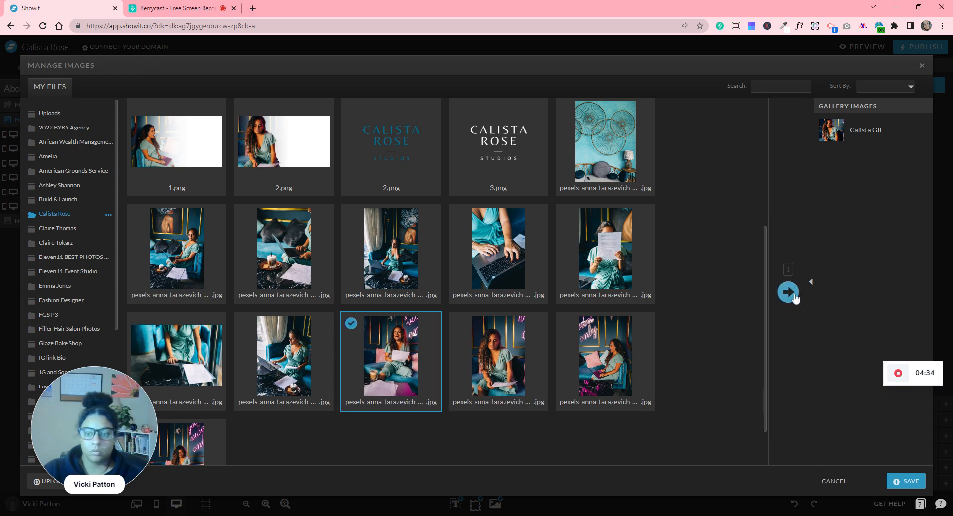
click(789, 293)
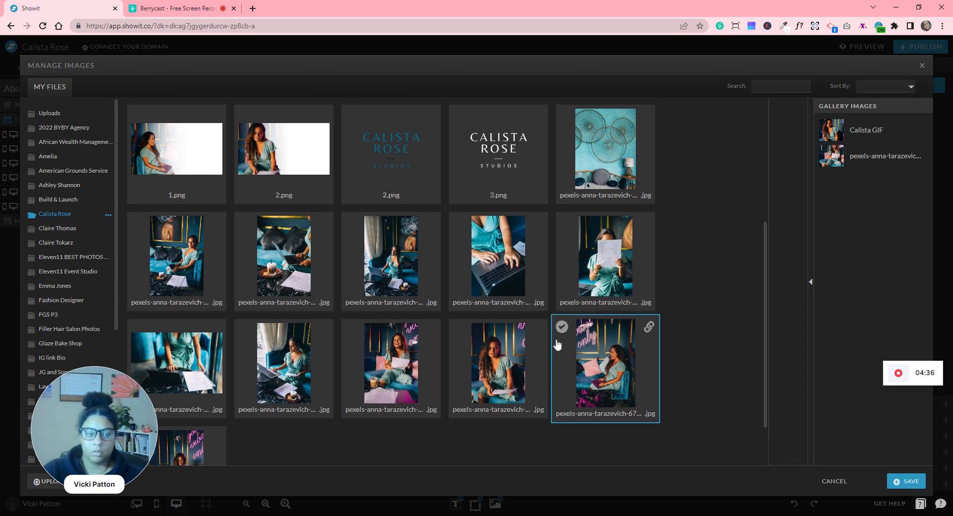
scroll(557, 343, up, 4)
scroll(558, 343, up, 1)
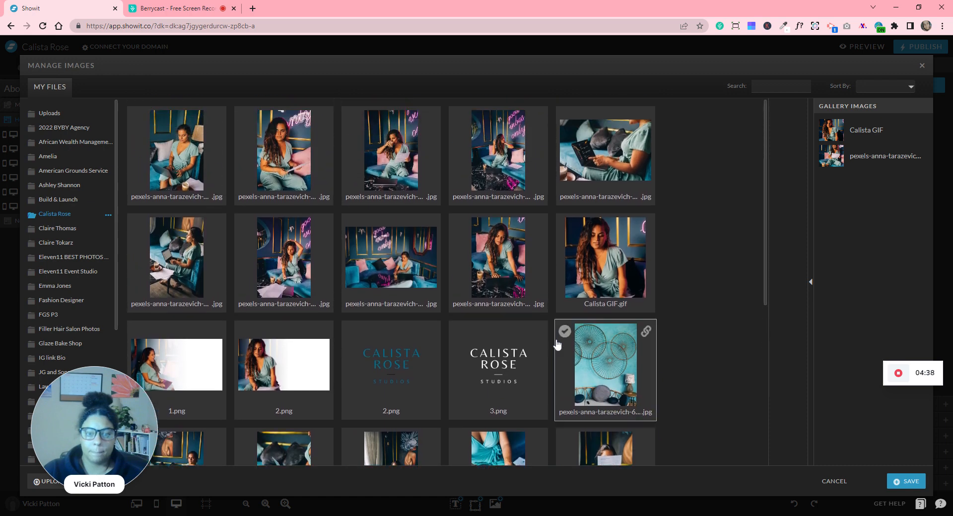
click(385, 185)
click(787, 292)
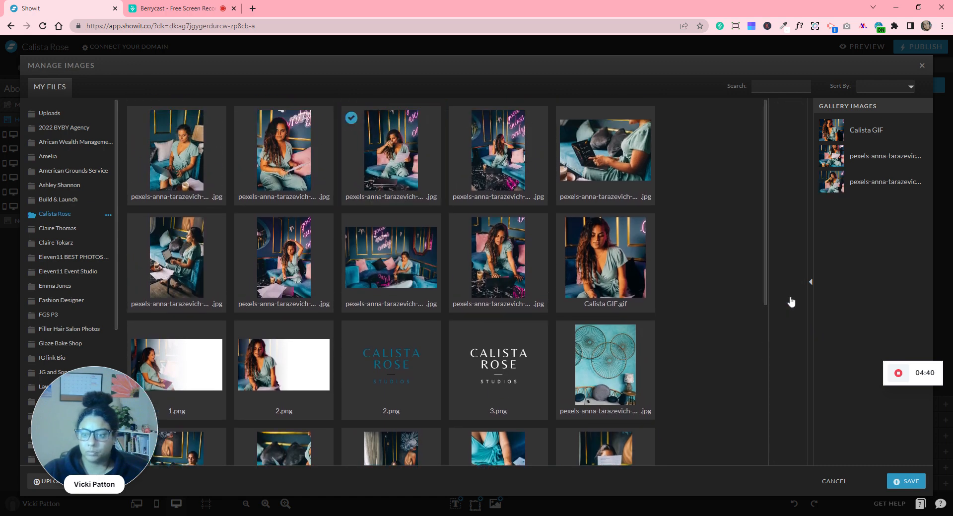
click(915, 482)
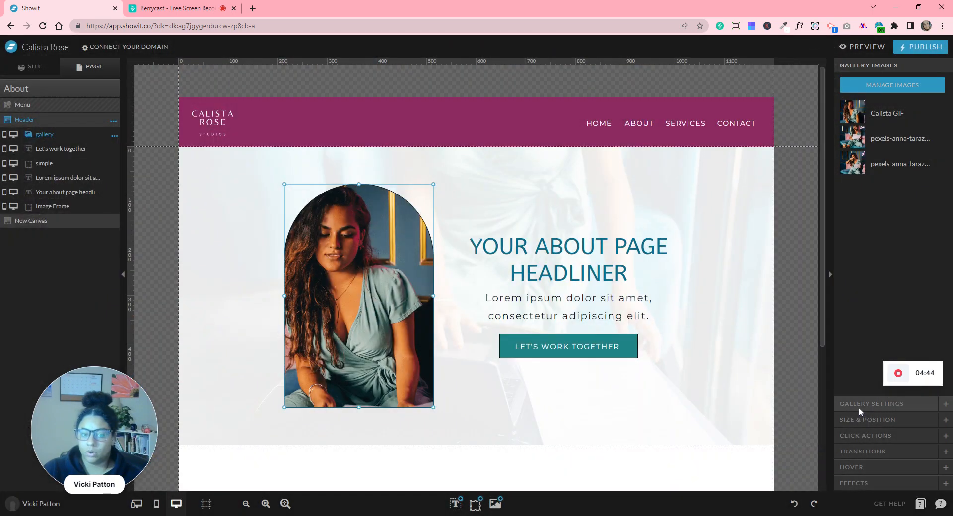
Set the gallery to auto-advance every 3 seconds with a Fade transition lasting 1.25 seconds.
click(858, 404)
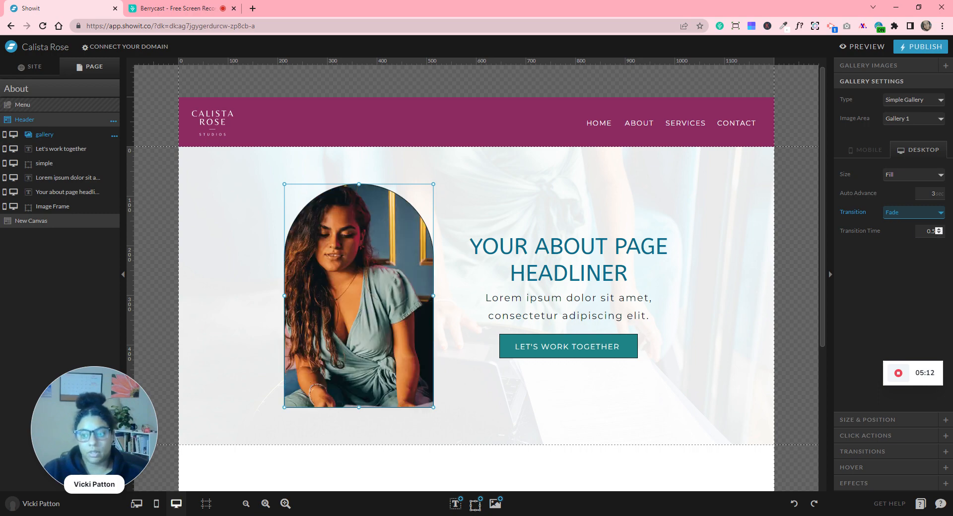
click(938, 229)
click(916, 281)
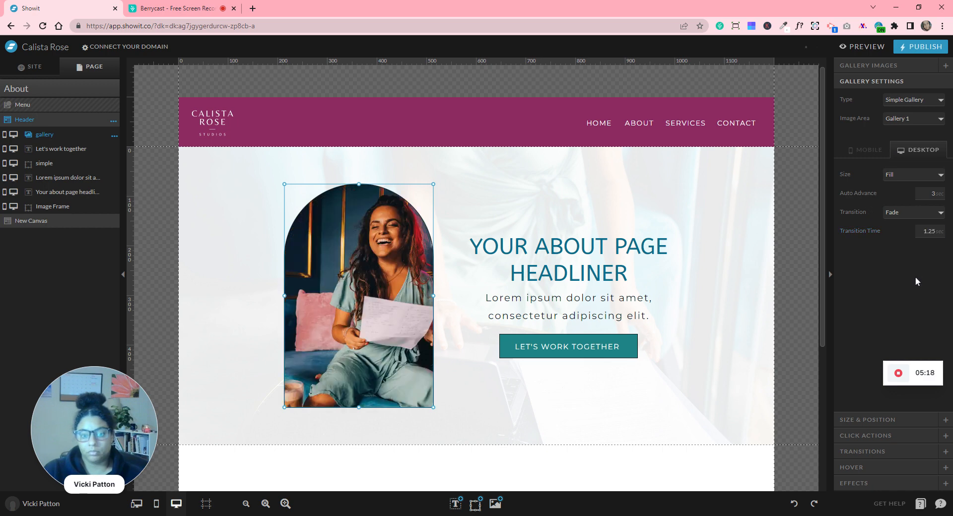
click(700, 279)
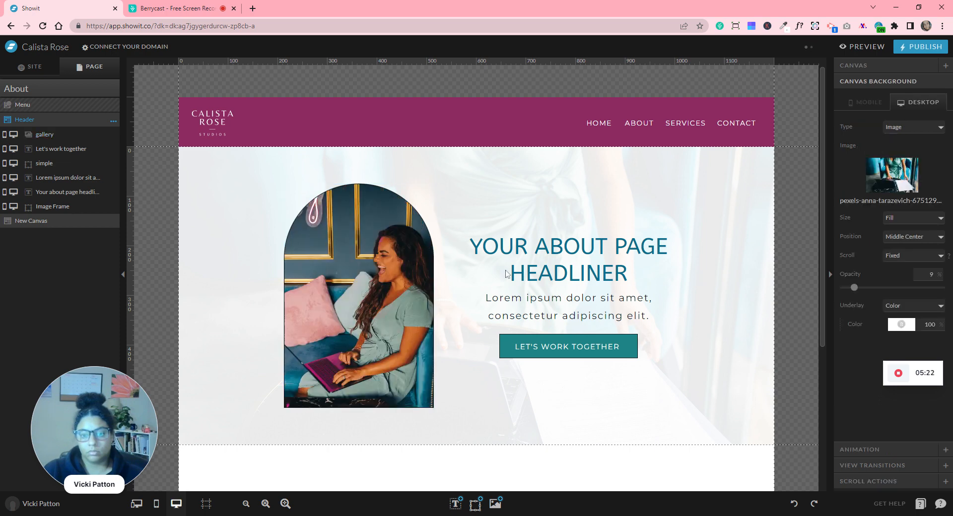
Replace the header canvas background image with the wide photo of the woman holding a dark notebook.
click(346, 291)
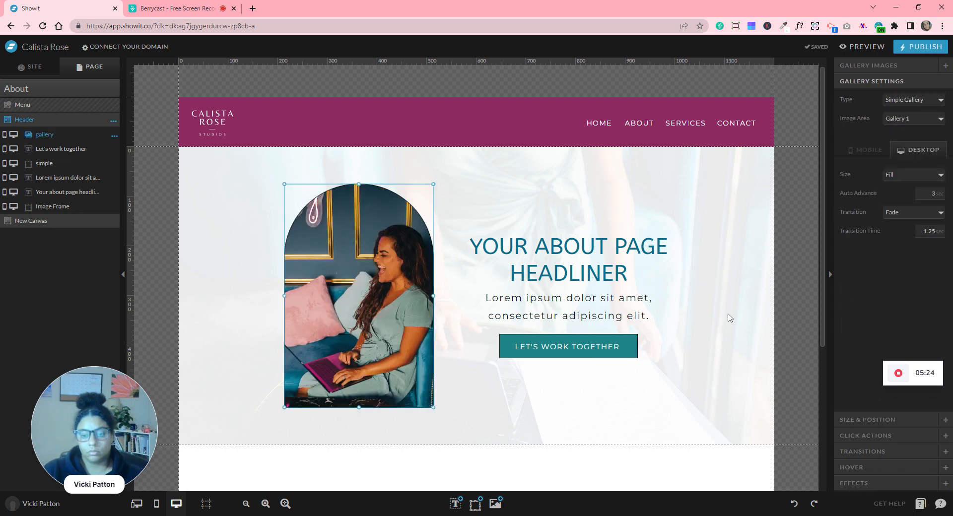
click(742, 329)
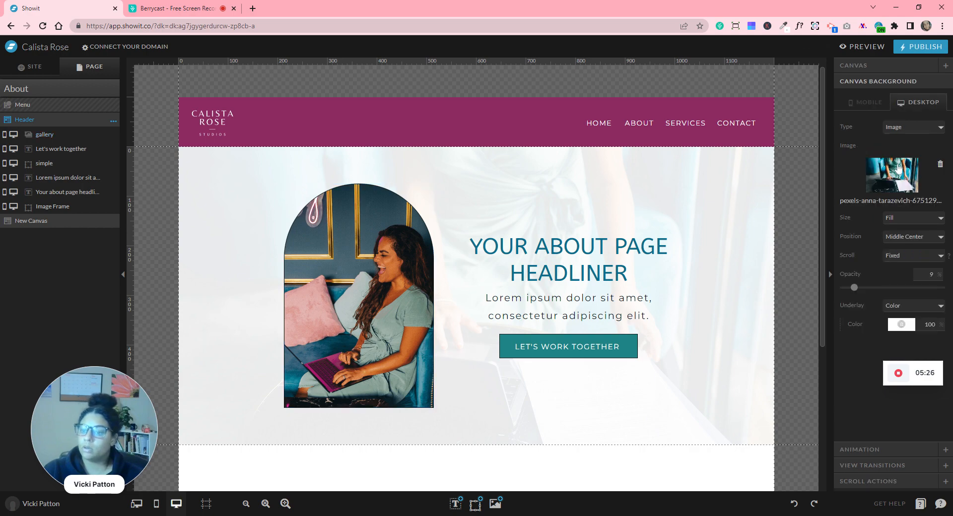
click(891, 173)
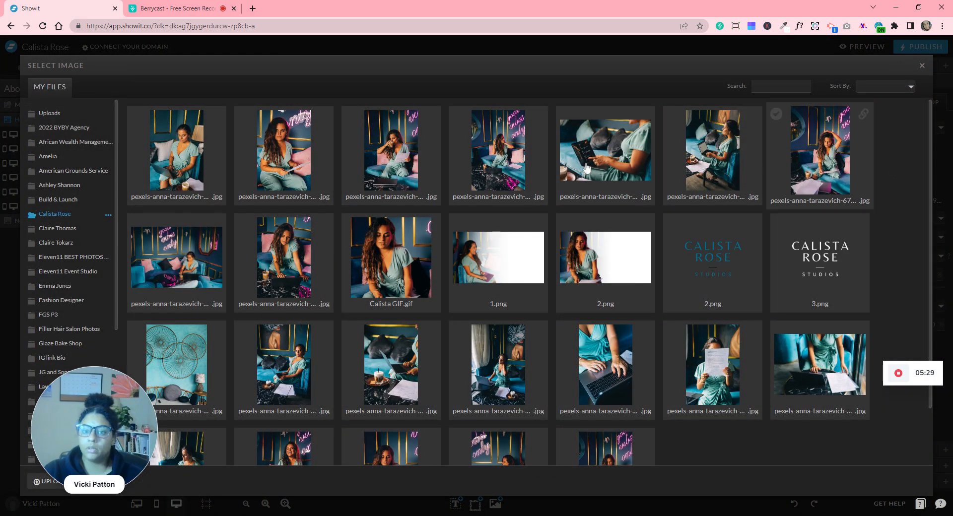
double_click(587, 168)
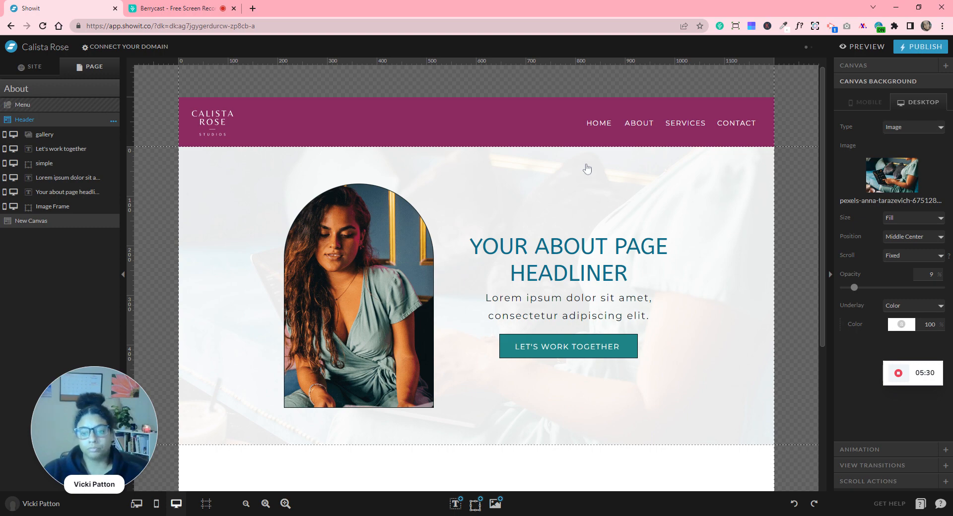
Change the header canvas background image to the wide photo of the woman on the couch beneath the neon sign.
click(885, 190)
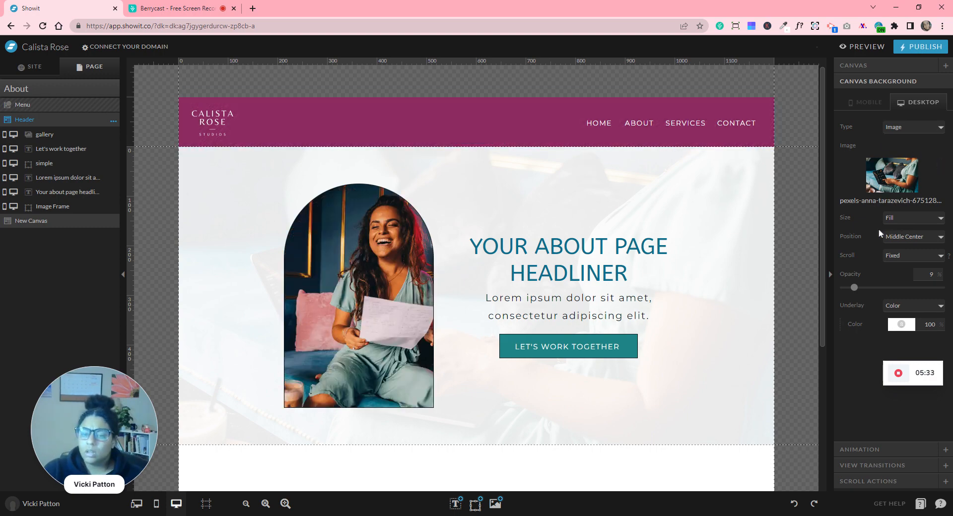
scroll(416, 323, down, 1)
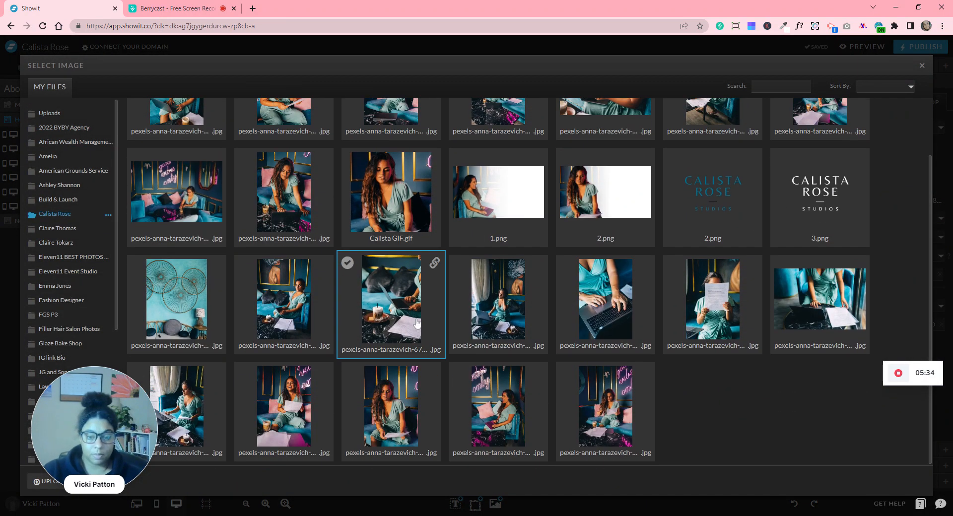
scroll(416, 323, up, 1)
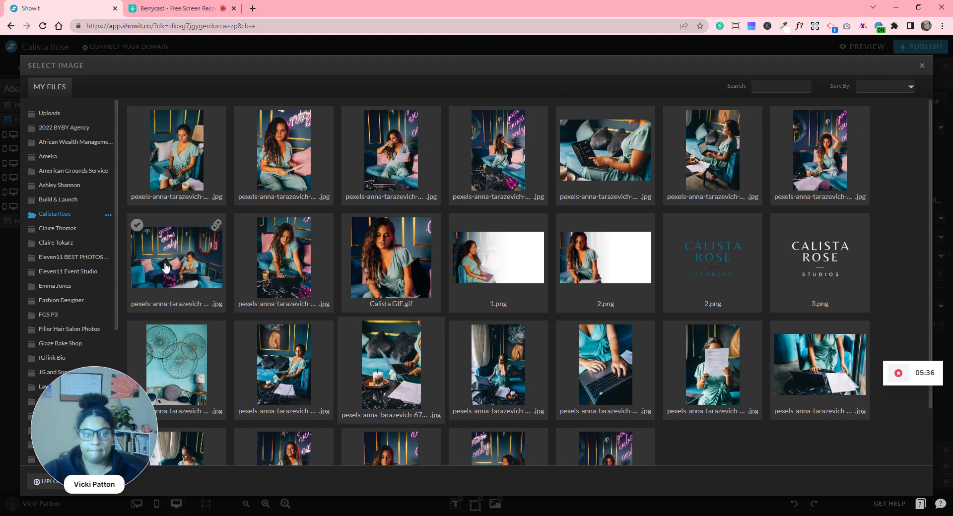
double_click(302, 311)
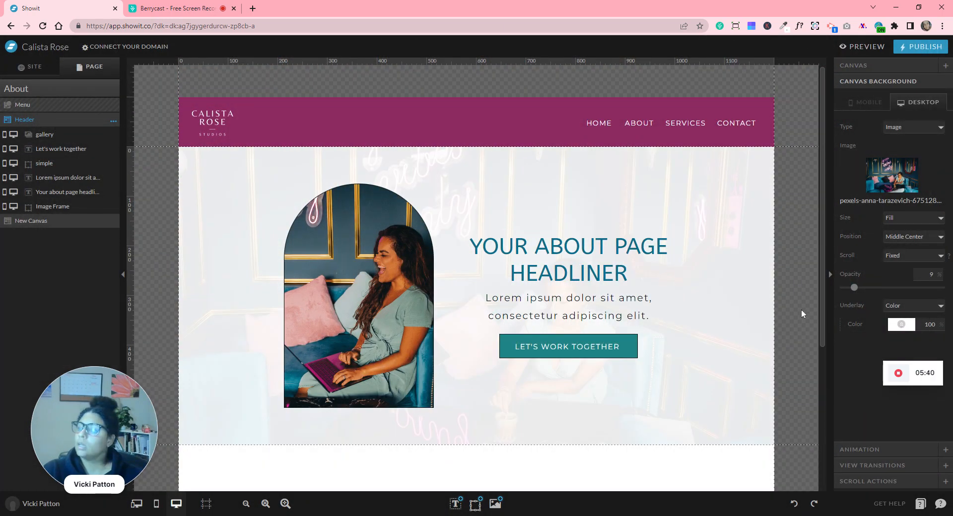
Examine the Home page's Let Me Ask you Section as a possible layout for the empty About canvas, and return to the About page.
scroll(801, 312, down, 3)
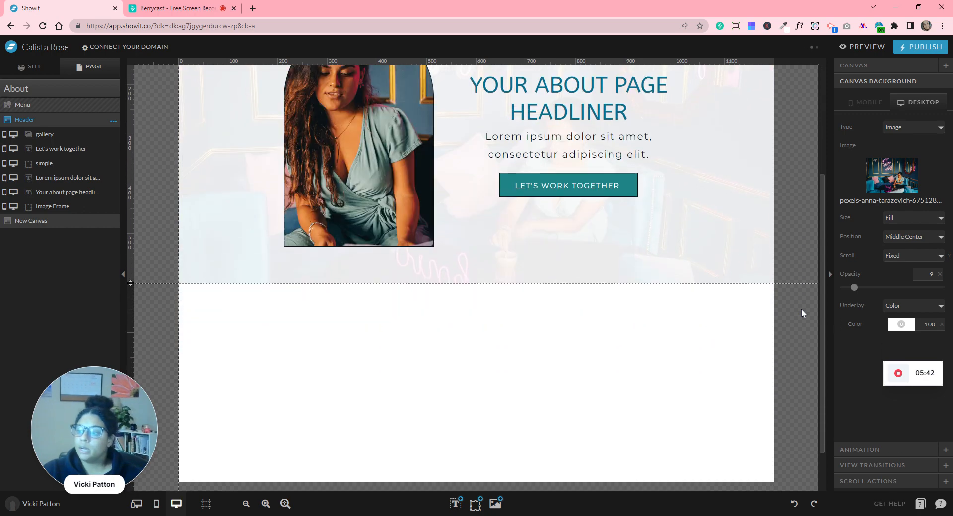
scroll(671, 284, down, 1)
click(672, 285)
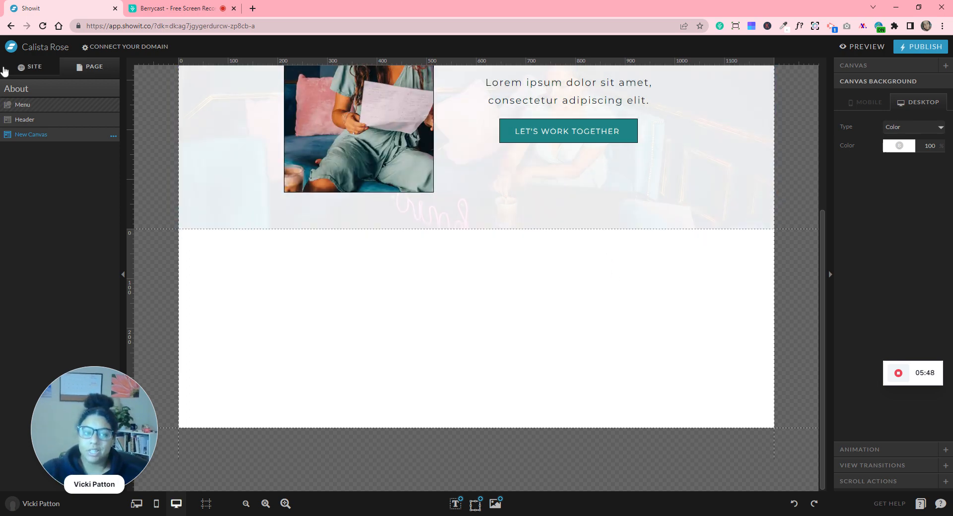
click(28, 69)
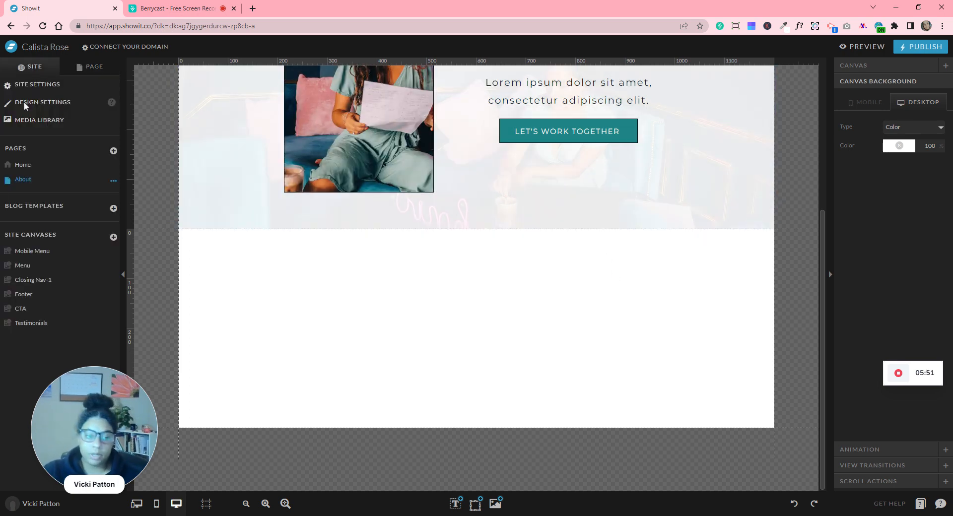
click(56, 167)
scroll(420, 238, down, 9)
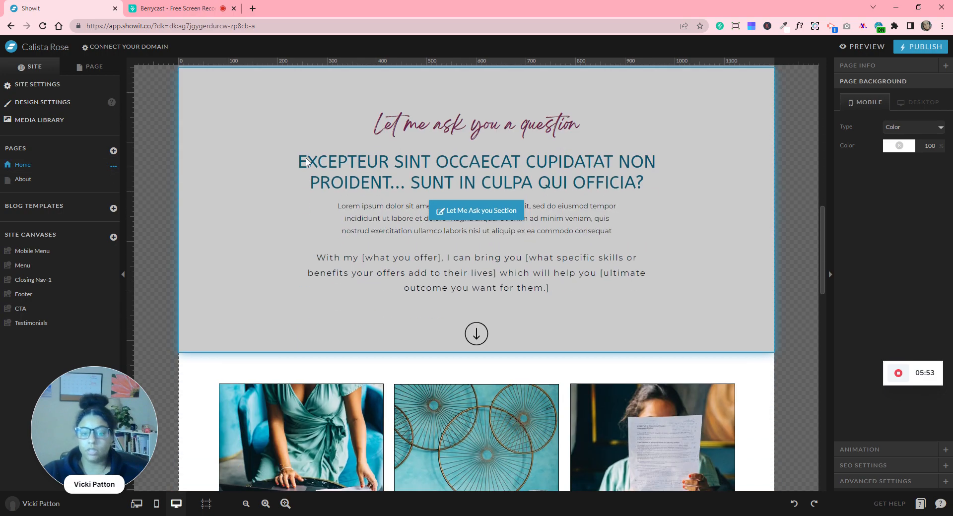
click(307, 161)
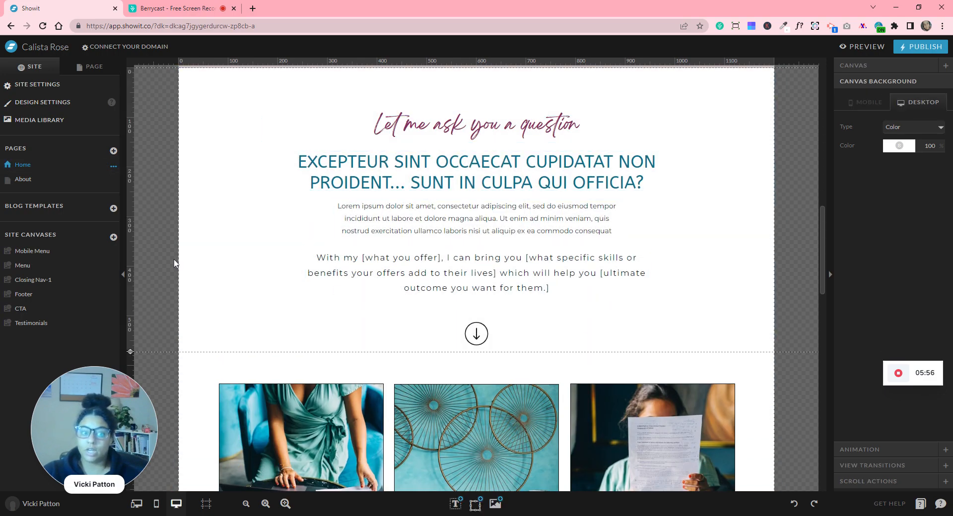
click(74, 180)
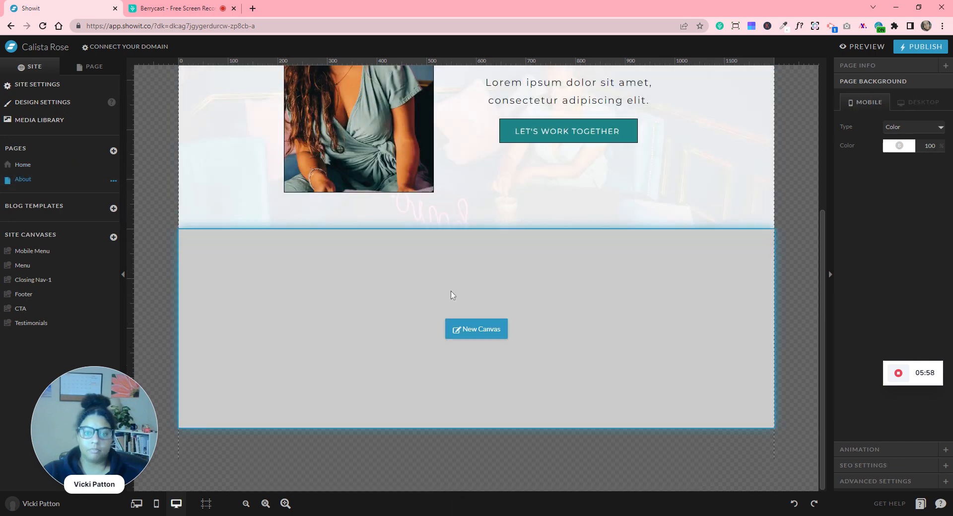
Add the Let Me Ask You Section canvas from the Home page to the About page and place it above New Canvas.
click(91, 67)
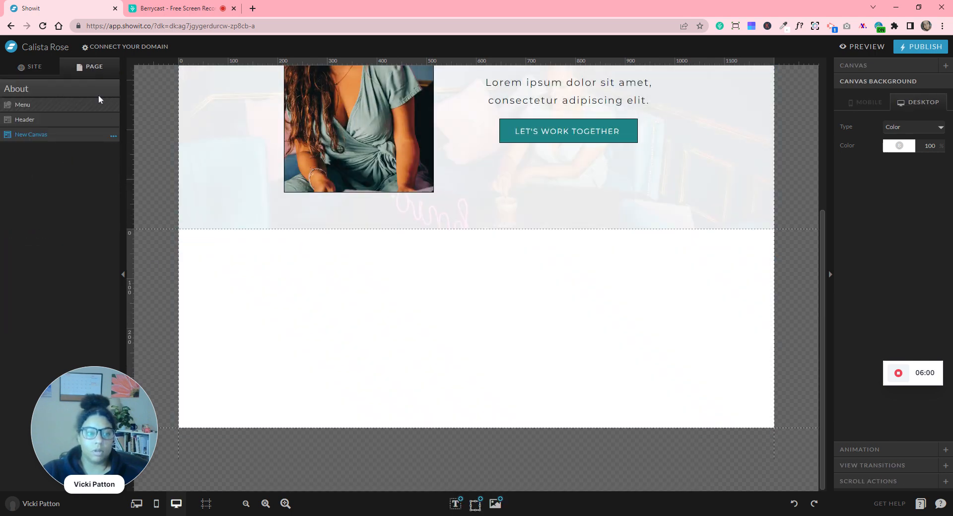
click(99, 92)
click(113, 92)
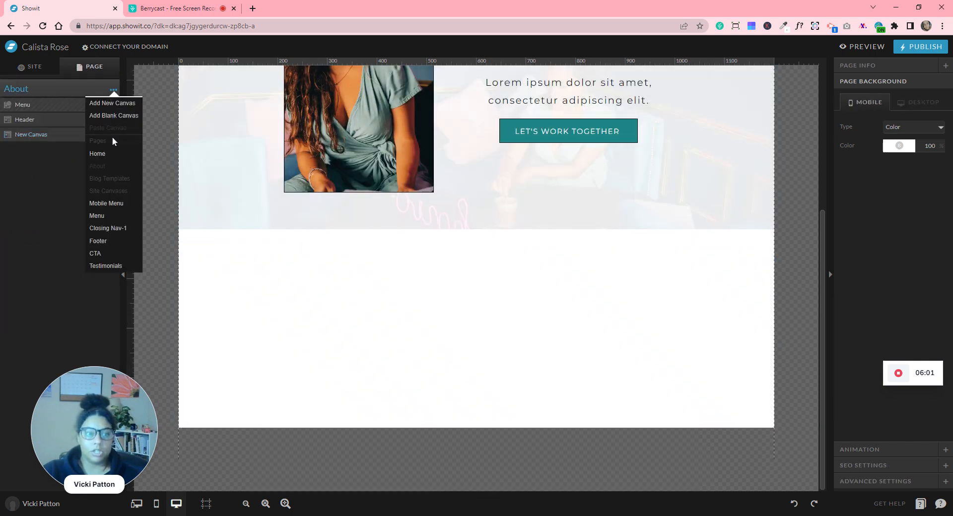
click(102, 104)
click(64, 268)
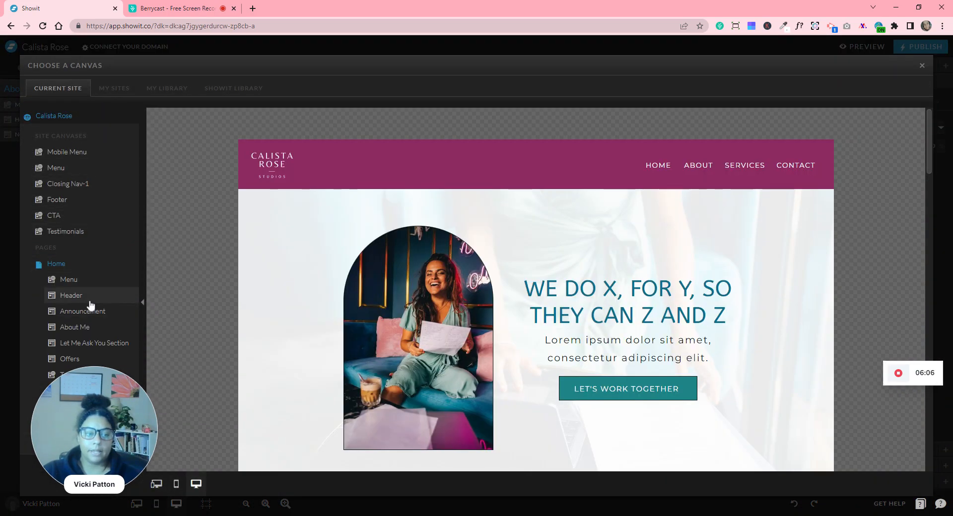
click(106, 342)
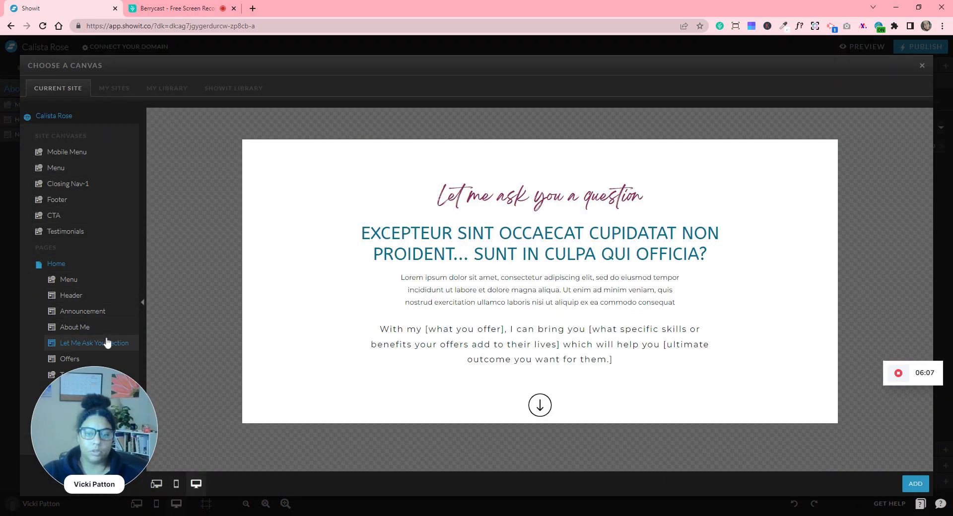
click(915, 484)
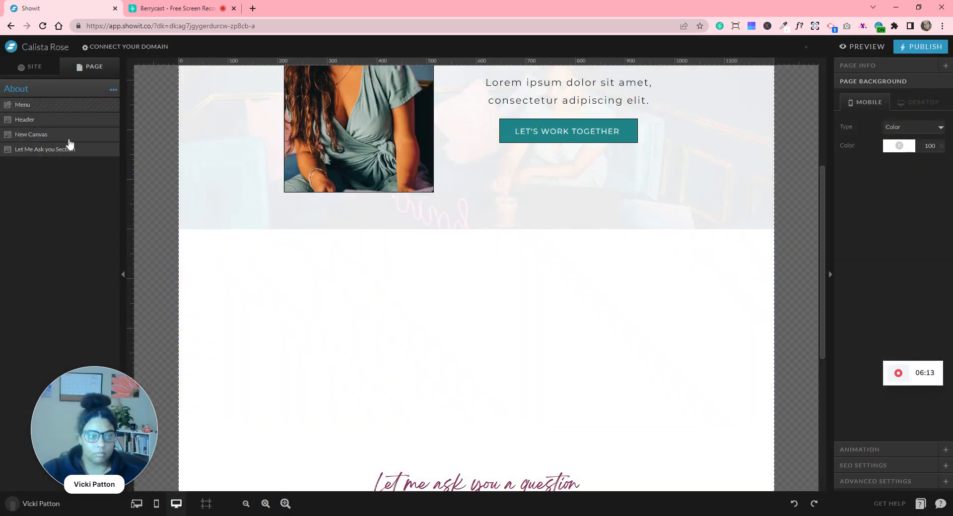
drag(69, 141, 78, 156)
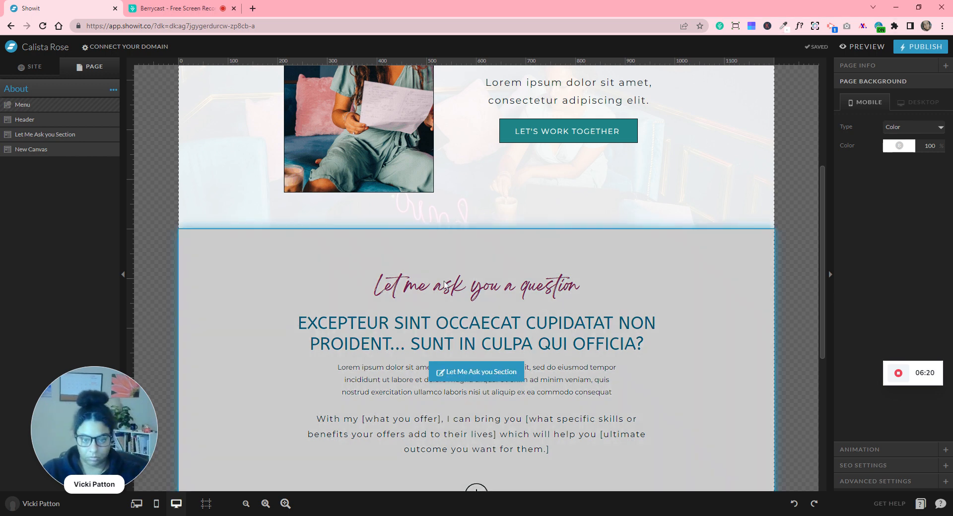
Replace the script title of the Let Me Ask you Section with "Here's what I know about you".
click(449, 293)
click(448, 293)
double_click(449, 293)
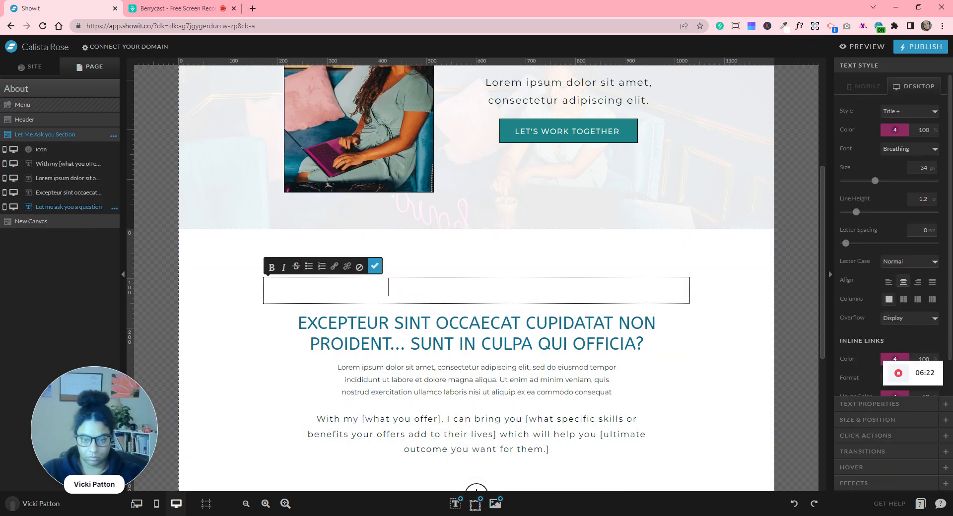
key(ctrl+a)
text(Here's what I know about you)
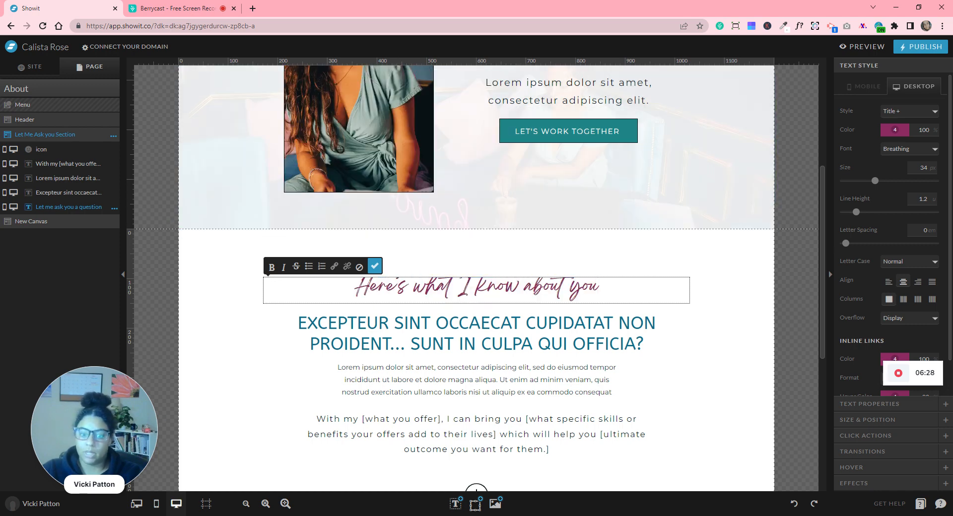
Match the "With my [what you offer]" text to the paragraph above by setting its size to 14 and letter spacing to 0.
click(494, 446)
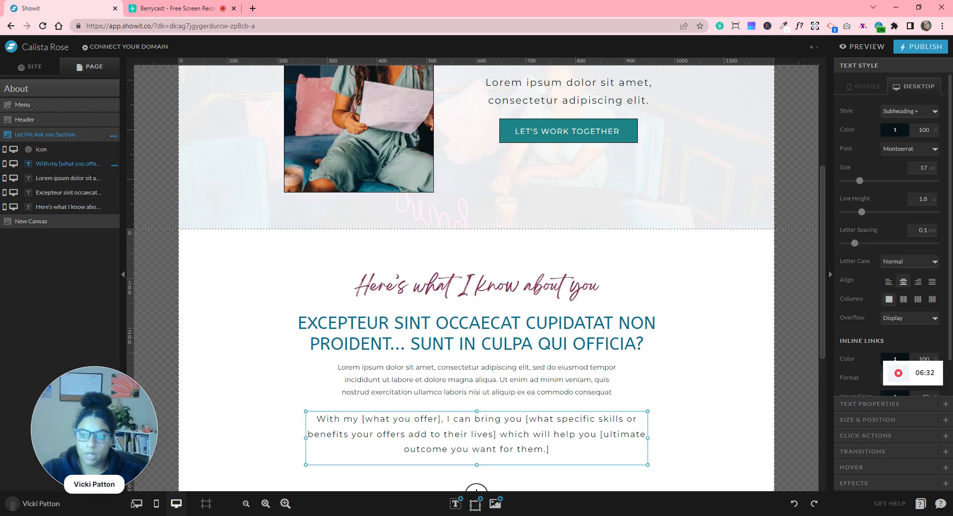
click(498, 373)
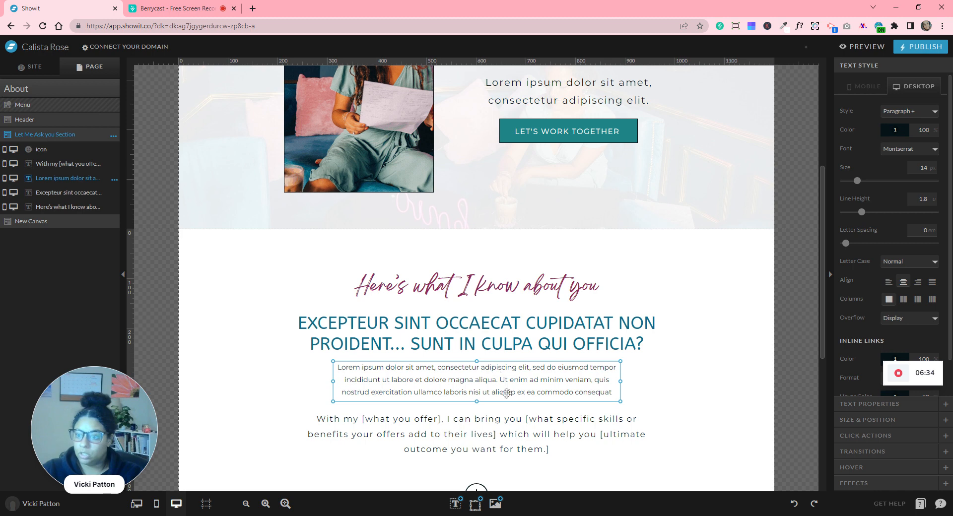
click(513, 438)
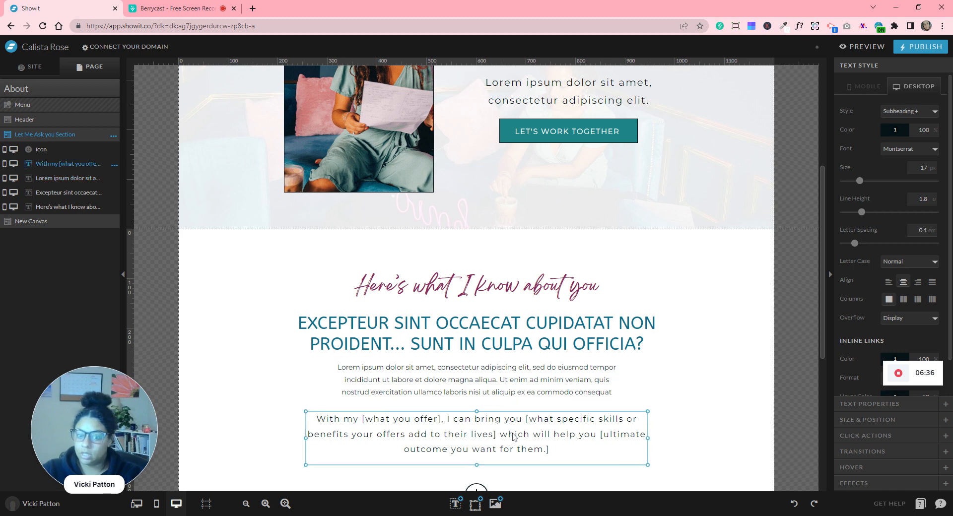
double_click(924, 168)
text(14)
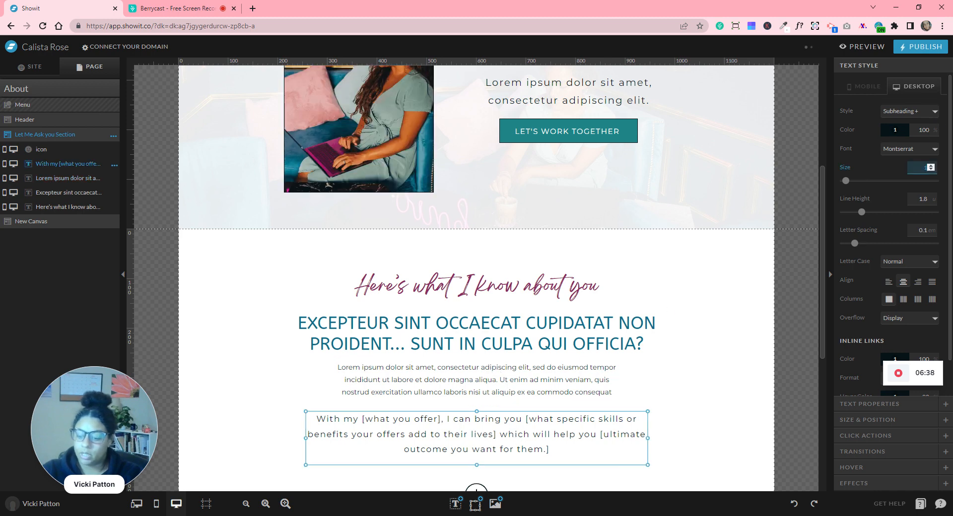
click(518, 373)
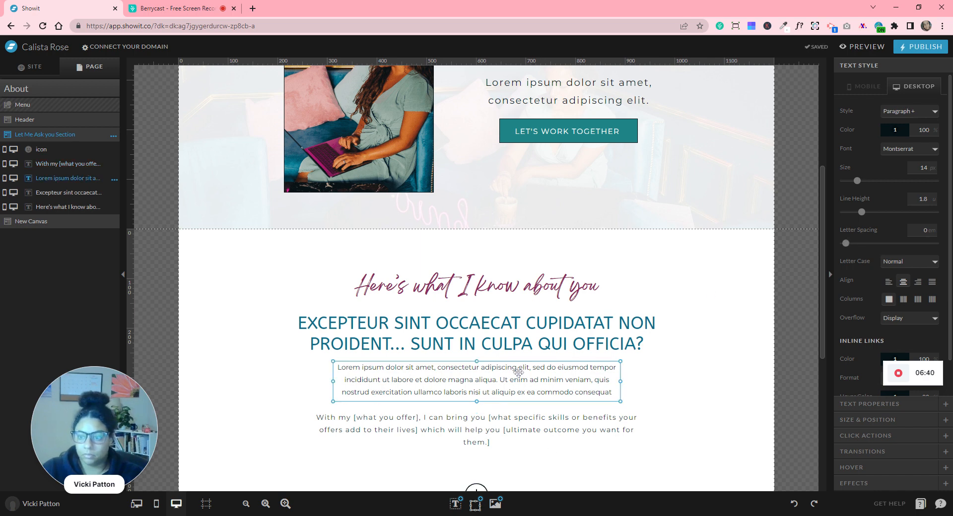
click(522, 430)
double_click(923, 230)
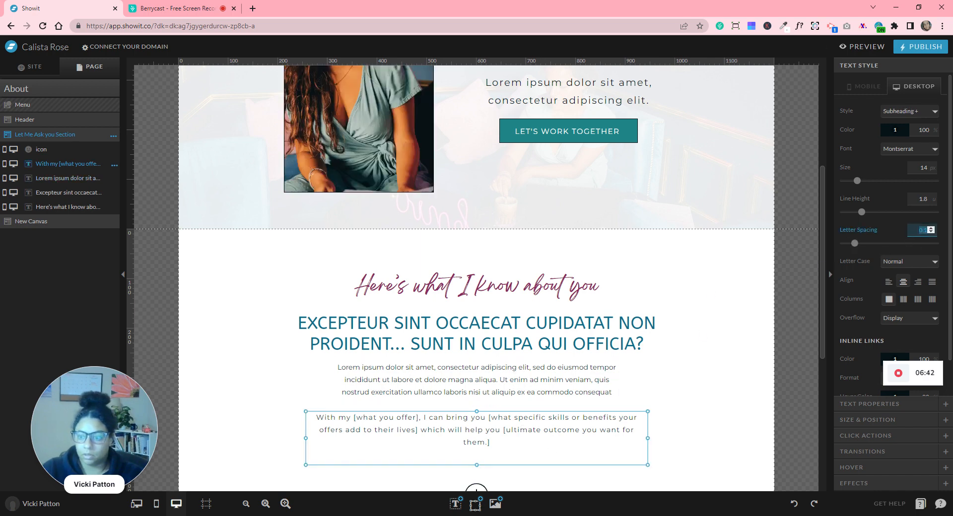
text(0)
key(Return)
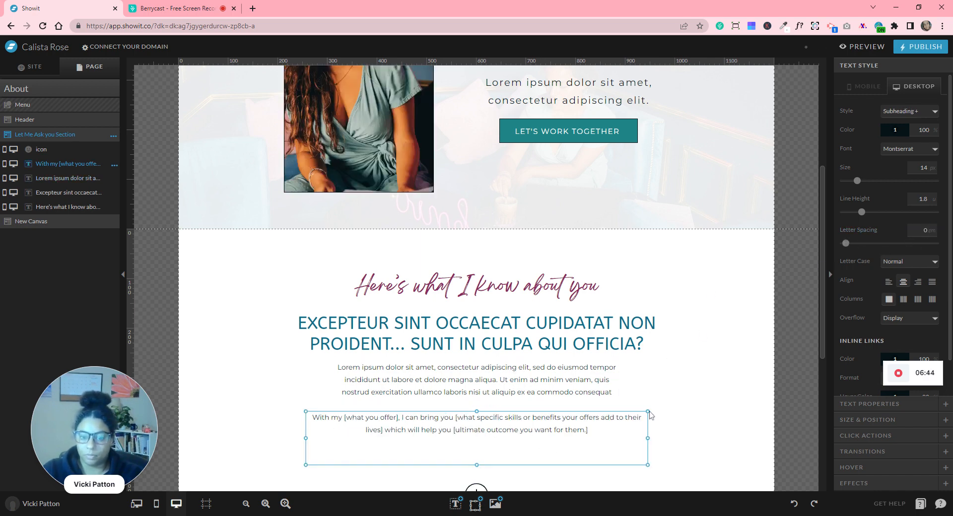
Replace the lower paragraph with lines "Lorem ipsum dolor sit amet, consectetur adipiscing elit.", "Consectetur adipiscing elit, consectetur adipiscing elit." and "Sed do eiusmod tempor, consectetur adipiscing elit.".
double_click(603, 420)
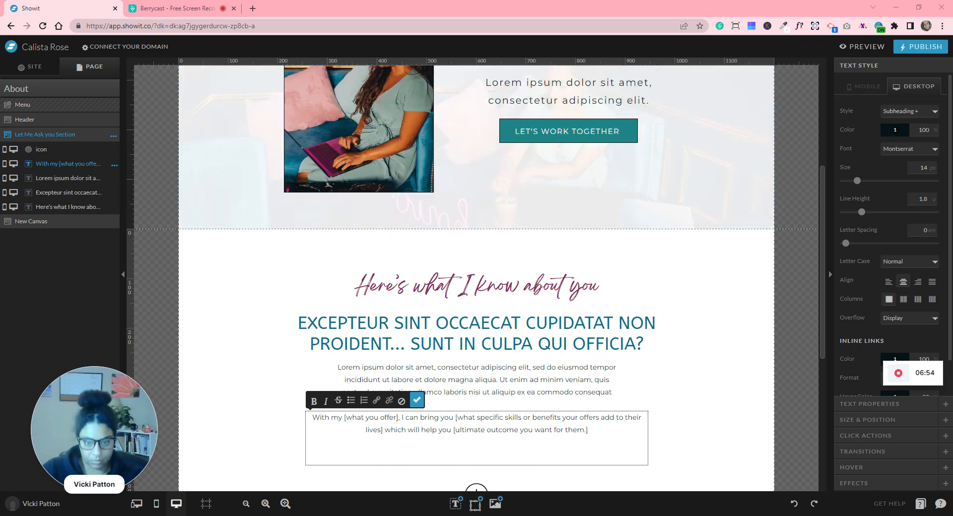
key(ctrl+a)
text(Lorem ipsum dolor sit amet, consectetur adipiscing elit. Consectetur adipiscing elit, consectetur adipiscing elit. Sed do eiusmod tempor, consectetur adipiscing elit.)
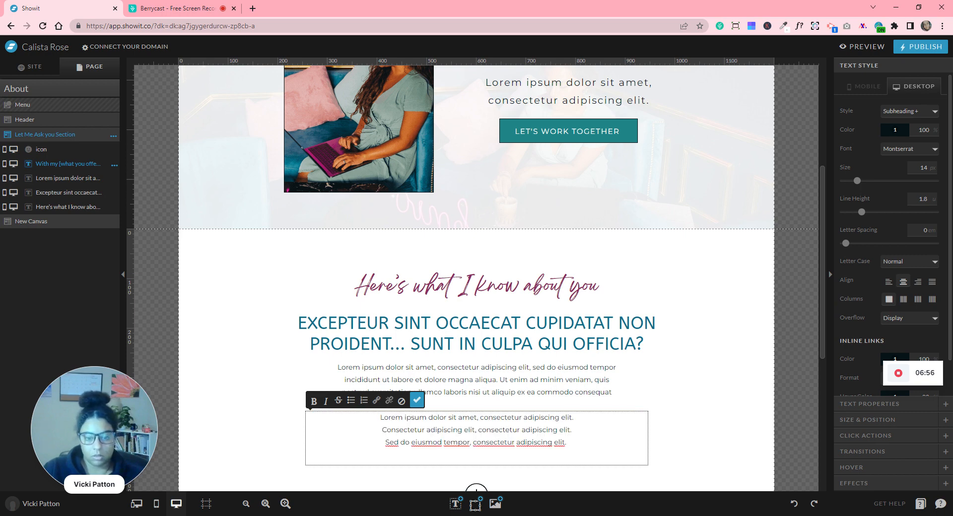
Format the three placeholder lines as a left-aligned bulleted list and narrow their text box to fit the text.
key(ctrl+a)
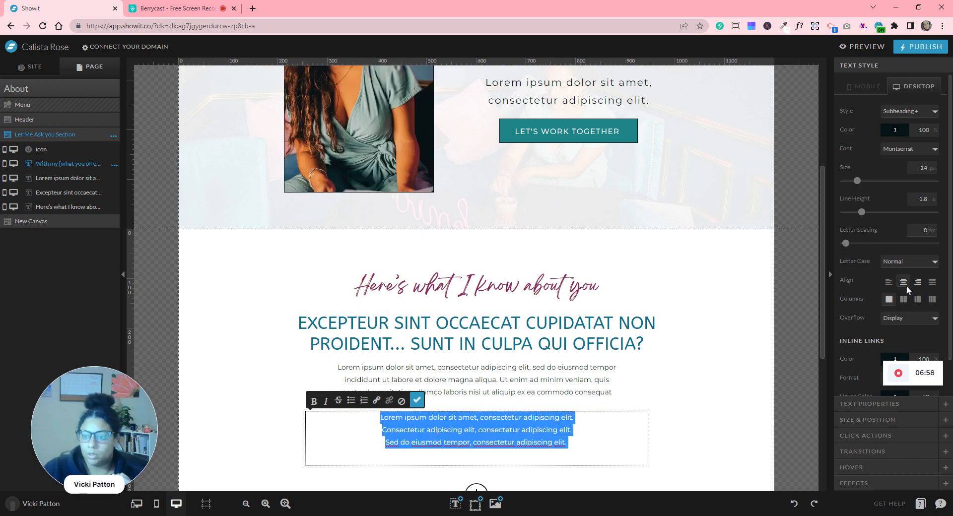
click(888, 282)
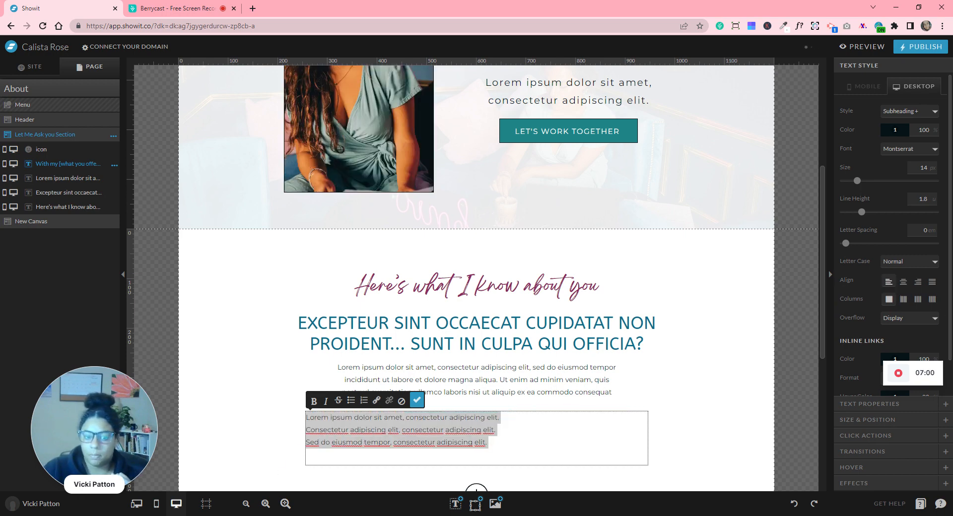
click(350, 401)
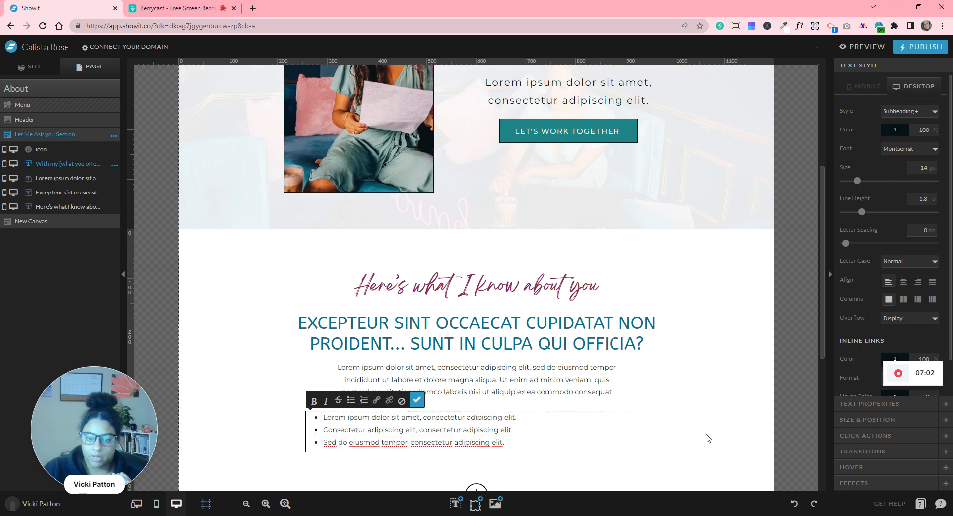
key(Escape)
drag(648, 438, 526, 432)
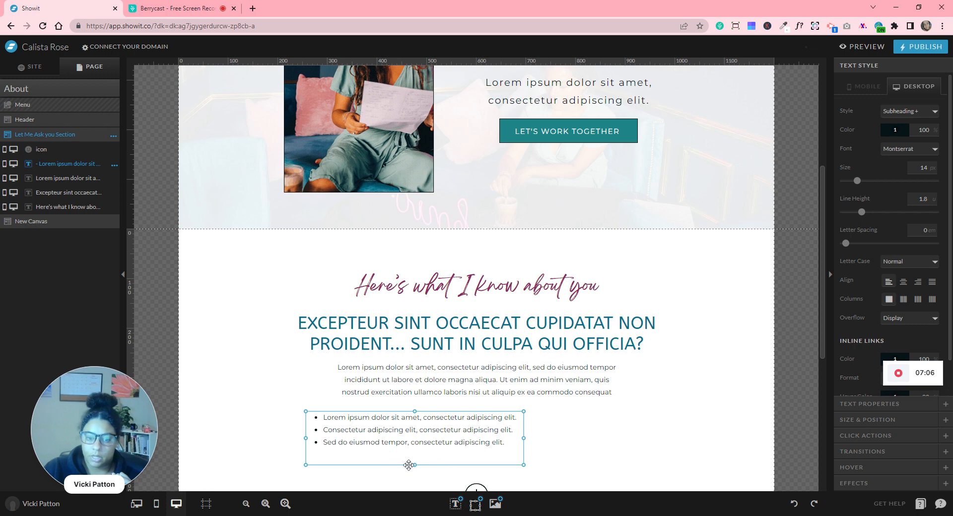
Shorten the bulleted list's text box to about 81 px high and center it horizontally on the canvas.
drag(415, 465, 410, 456)
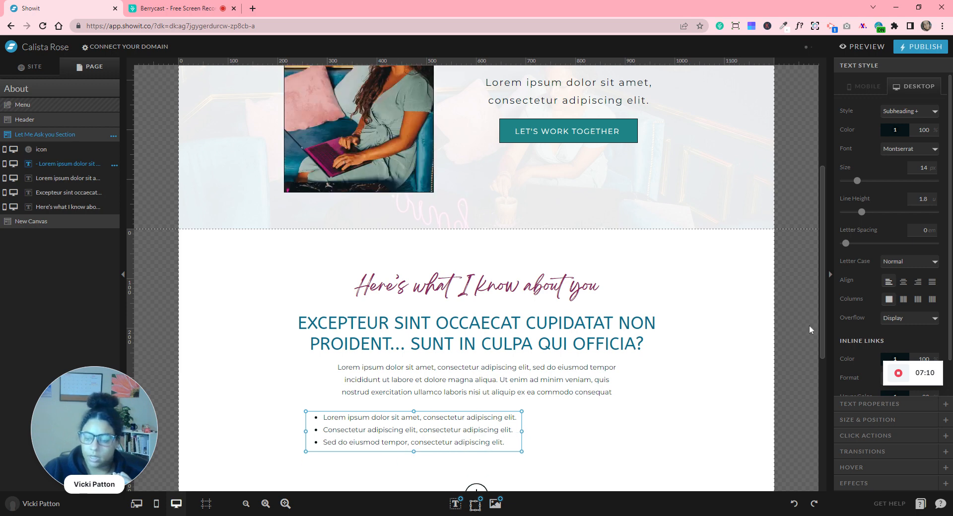
click(868, 420)
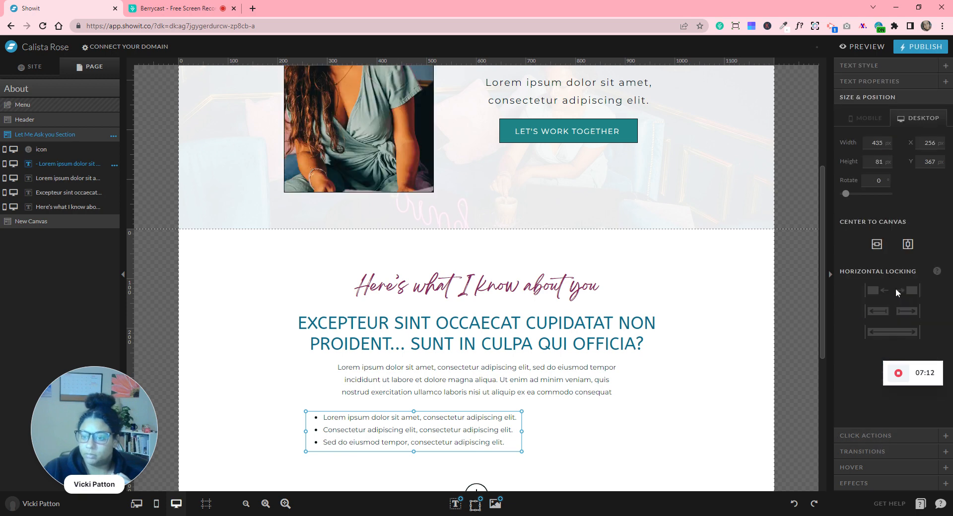
click(907, 245)
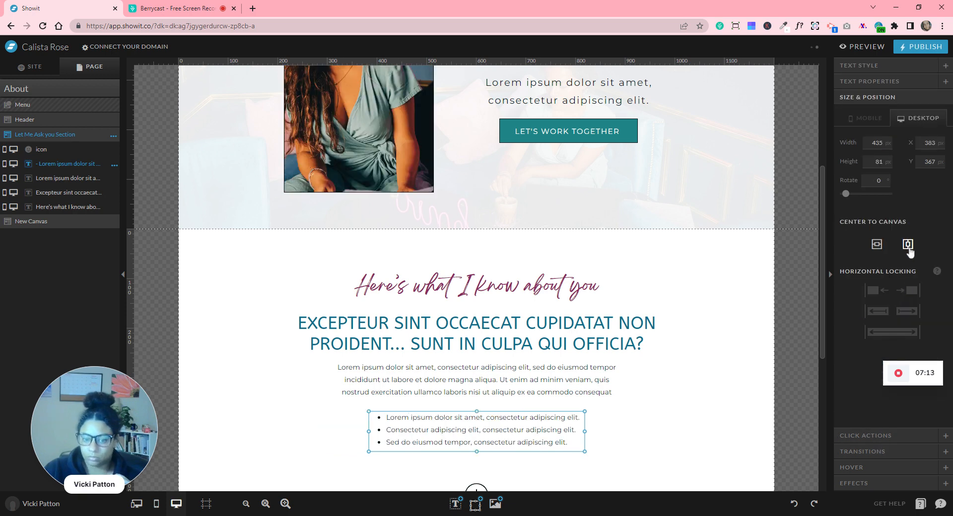
click(775, 420)
scroll(660, 413, down, 3)
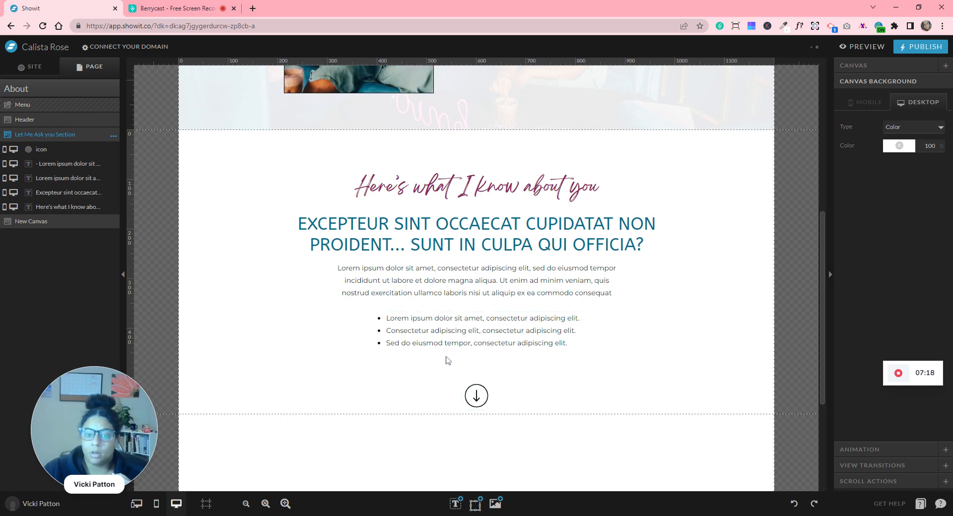
Duplicate the bulleted list's text box and place the copy just below the original, above the arrow icon.
click(476, 330)
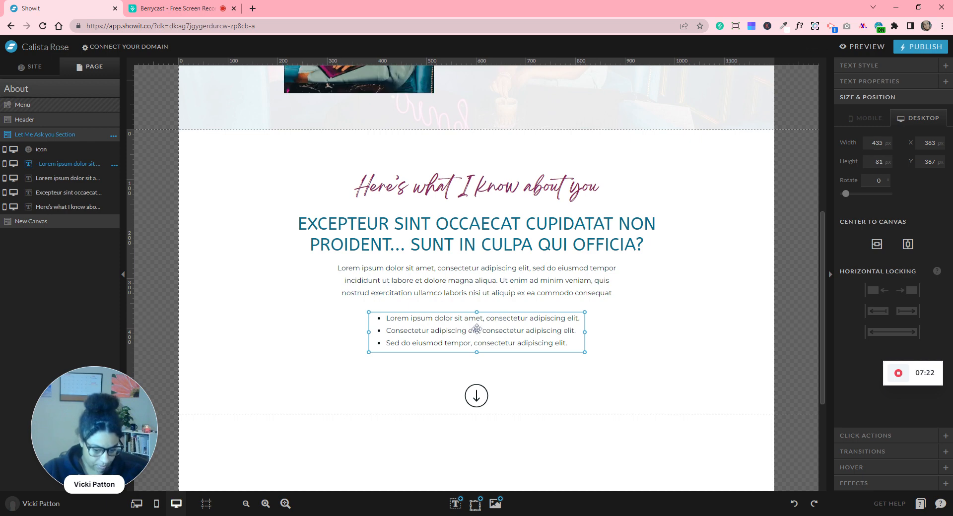
key(ctrl+d)
drag(476, 330, 480, 372)
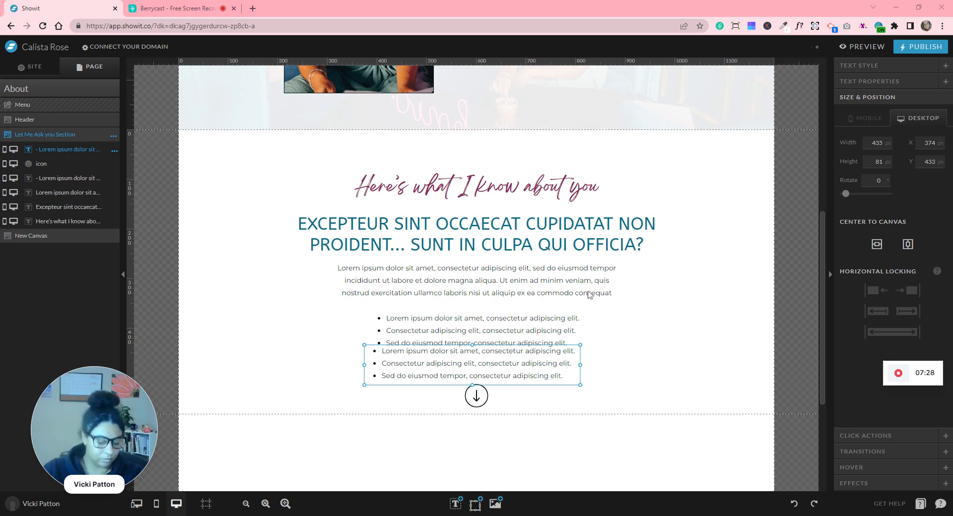
Replace the duplicated list's text with "There is another way...." and remove its bullet formatting.
double_click(470, 364)
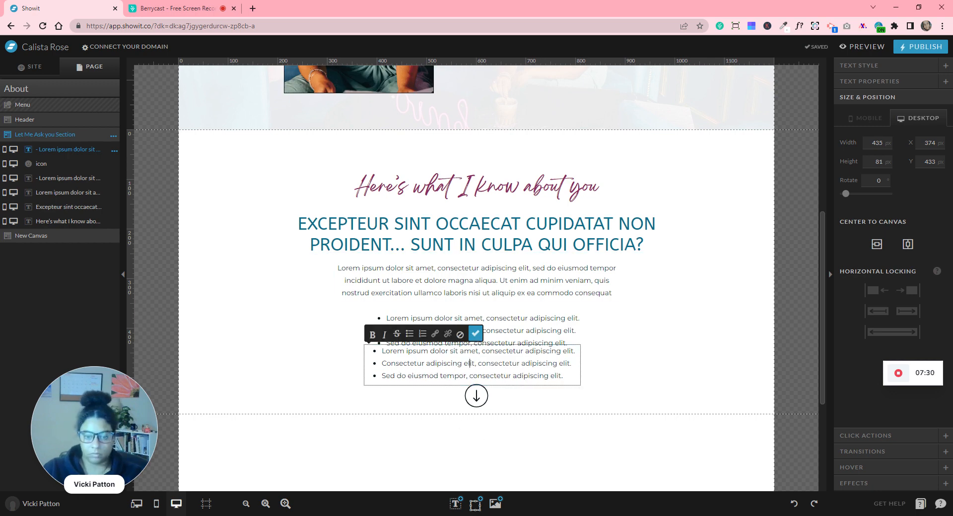
triple_click(470, 363)
key(ctrl+a)
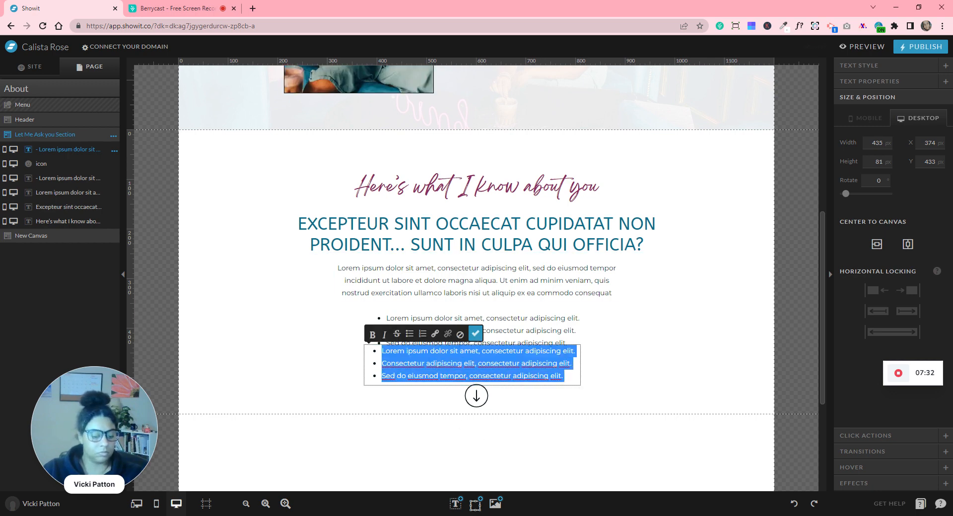
text(There is another way....)
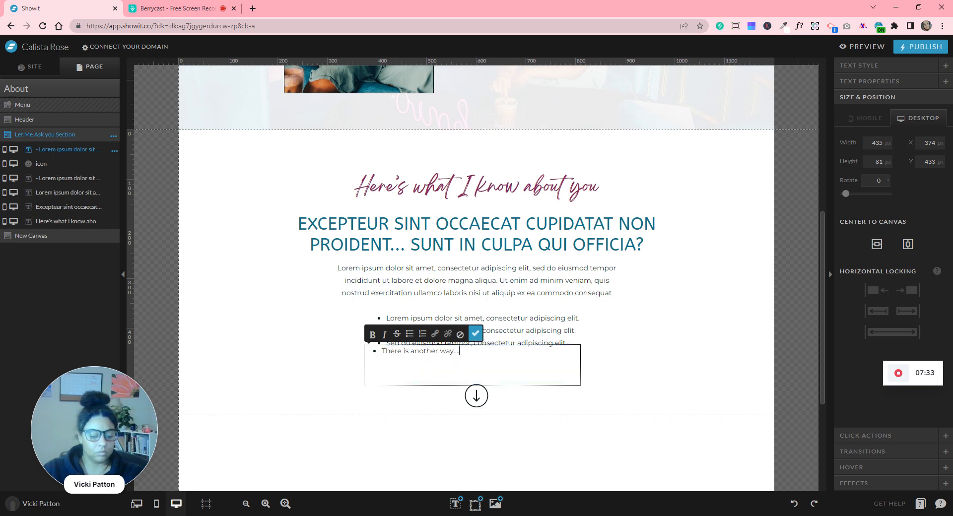
triple_click(415, 346)
click(409, 335)
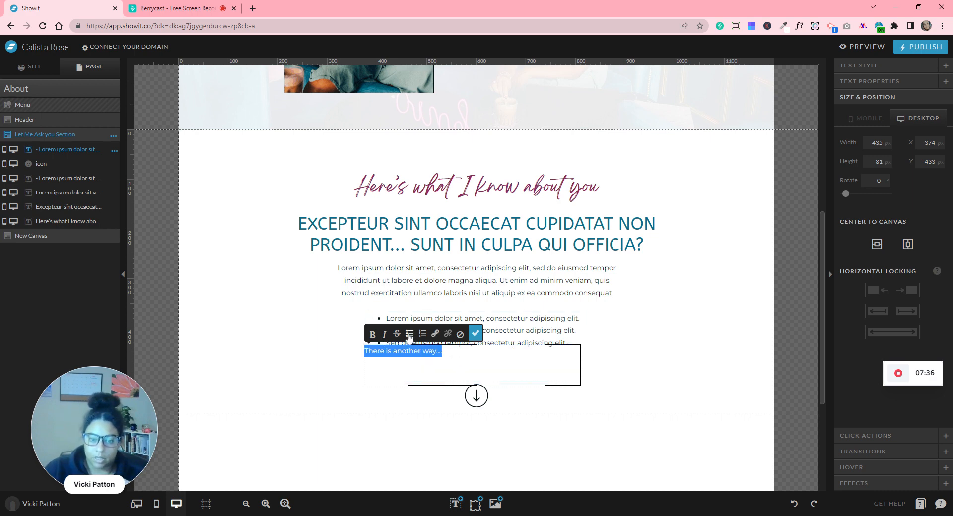
Format the "There is another way...." line as centered, bold text at size 16.
click(864, 65)
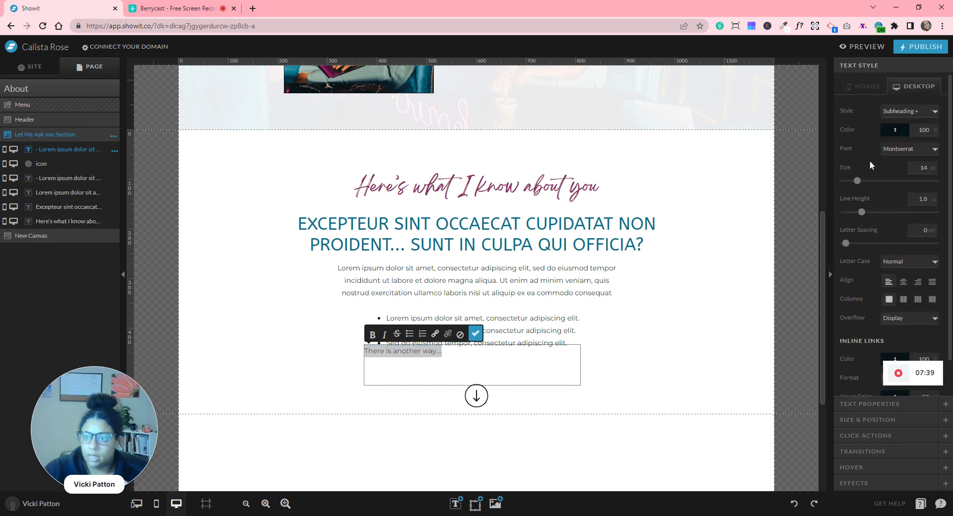
click(902, 281)
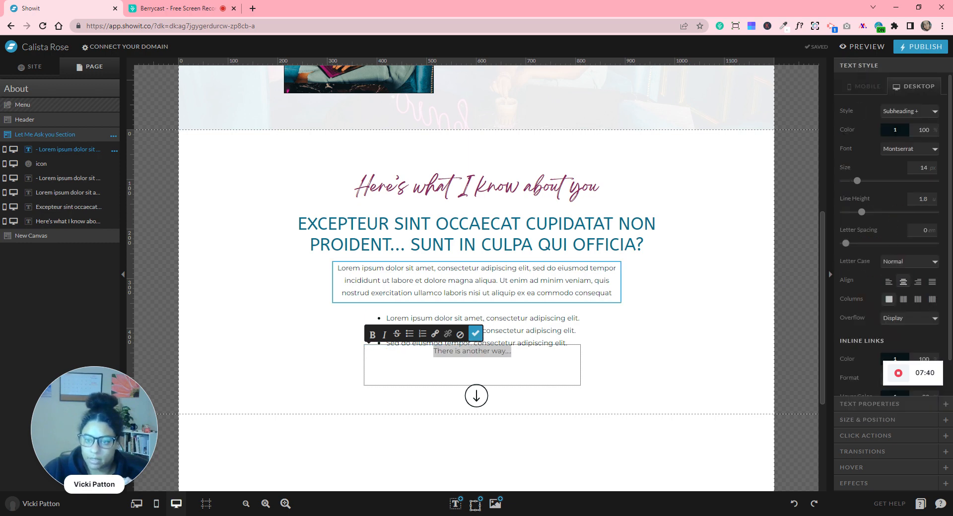
double_click(923, 167)
text(20)
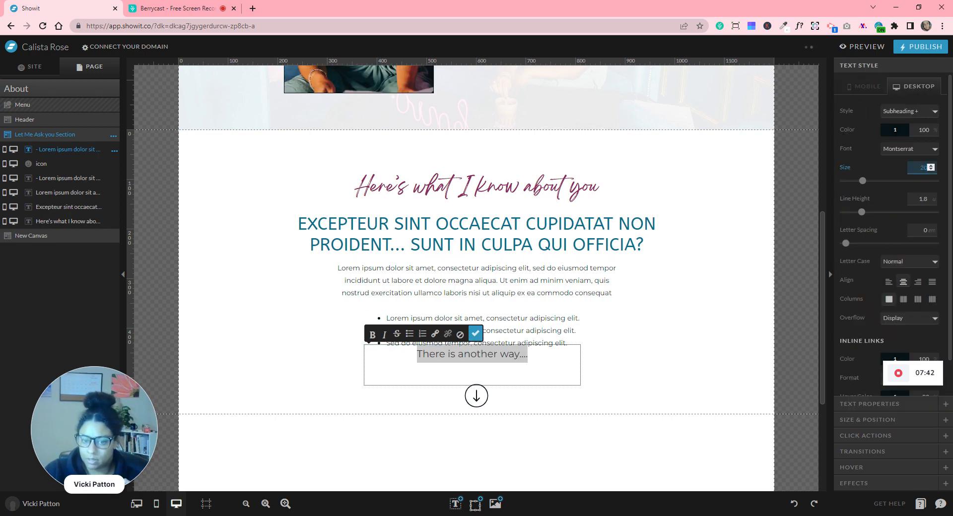
double_click(922, 168)
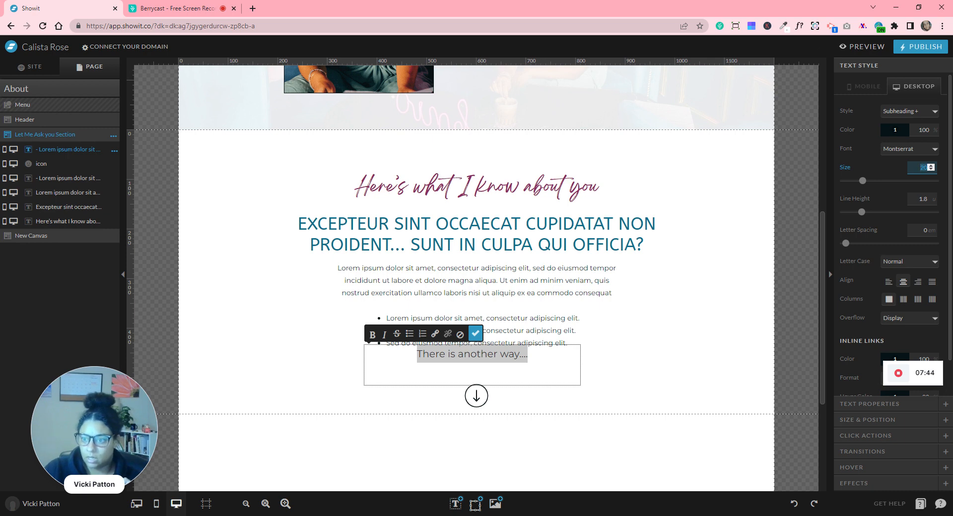
text(16)
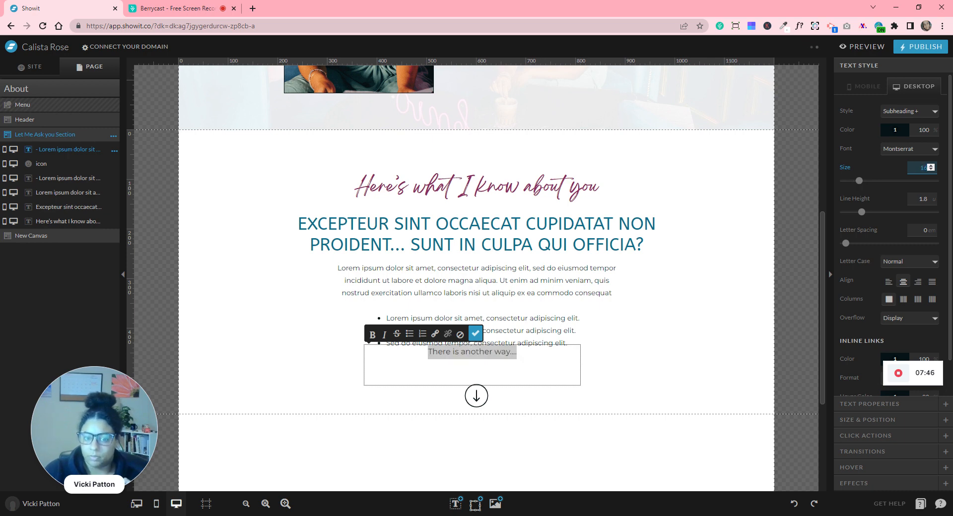
click(372, 335)
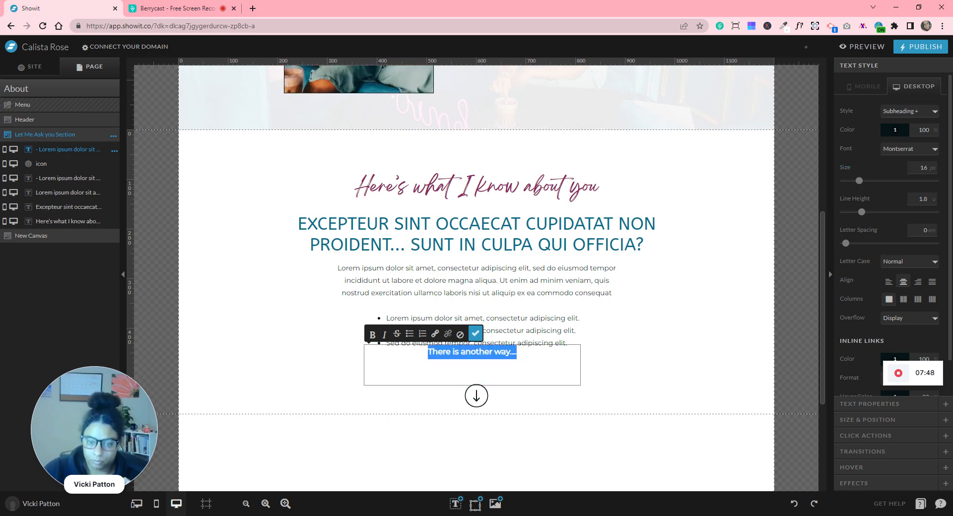
click(545, 379)
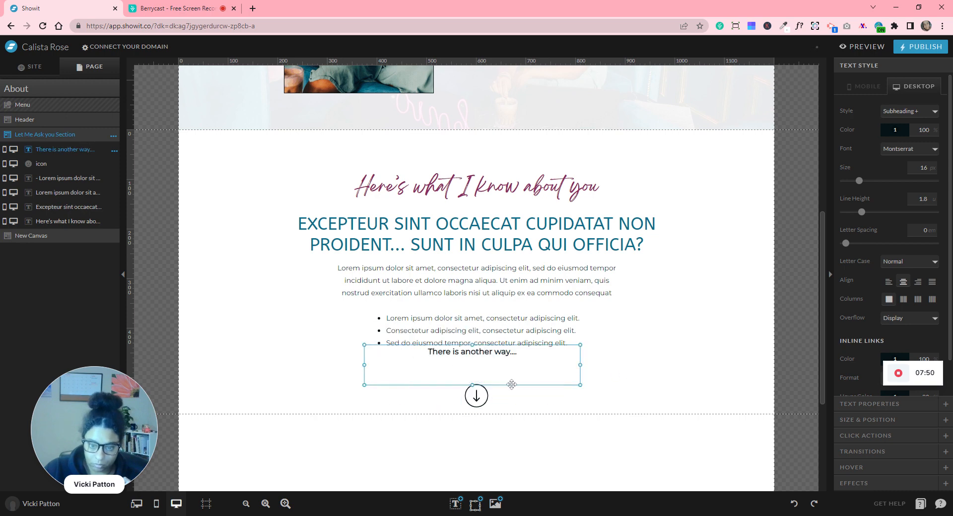
Shrink the "There is another way...." box to one line high and center it below the bulleted list, above the arrow icon.
drag(470, 363, 491, 368)
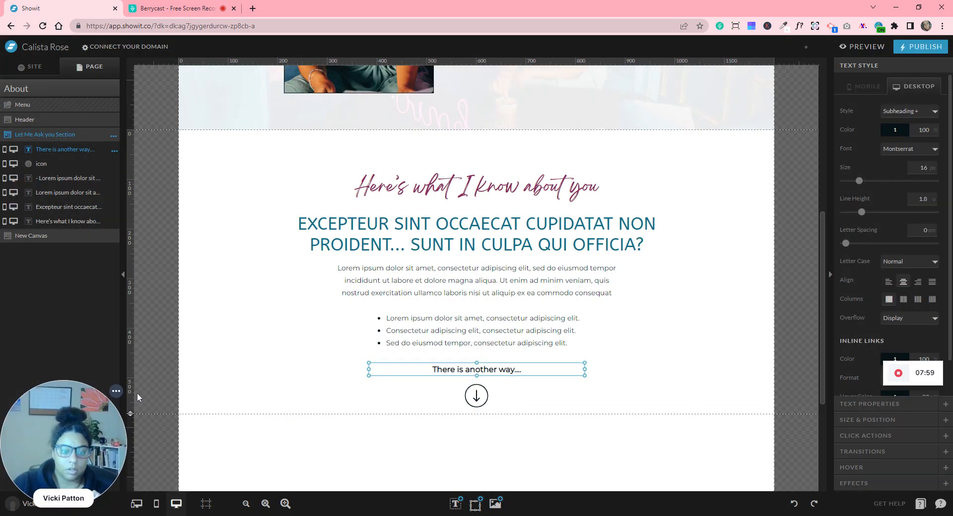
click(217, 362)
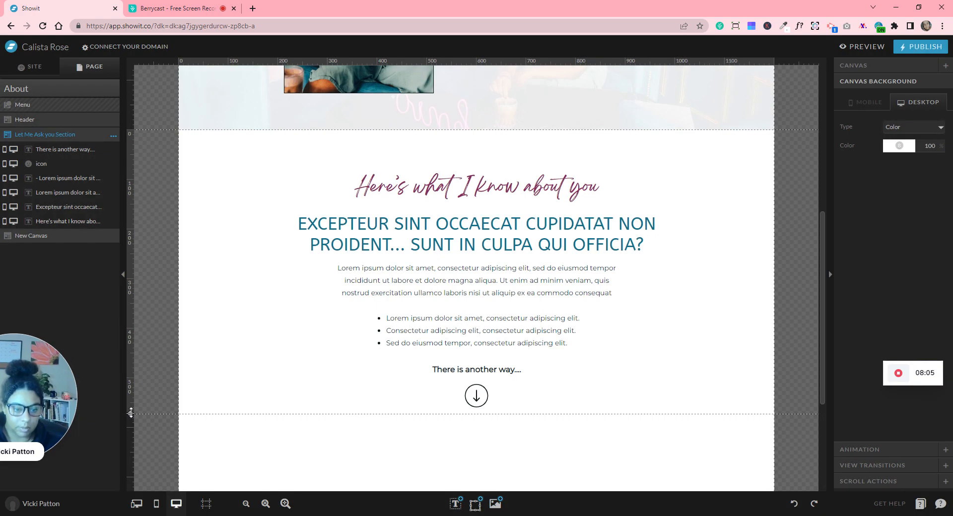
Move the arrow icon slightly lower and extend the Let Me Ask you Section canvas to end just below it.
drag(130, 413, 135, 451)
click(476, 408)
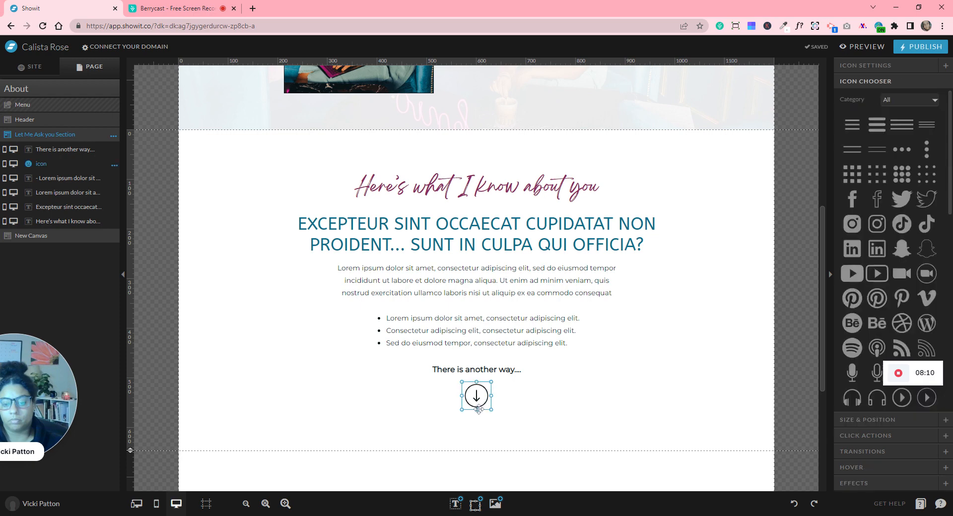
drag(478, 404, 477, 415)
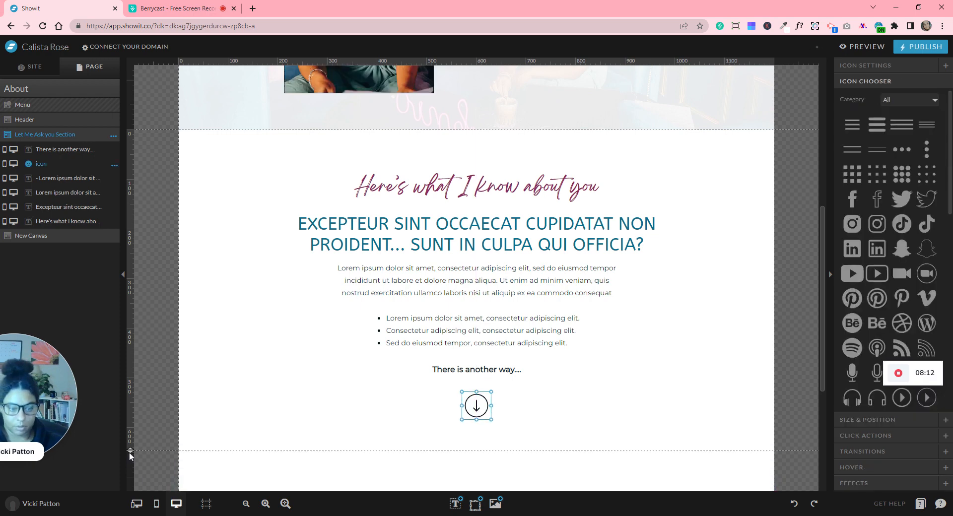
drag(130, 451, 130, 428)
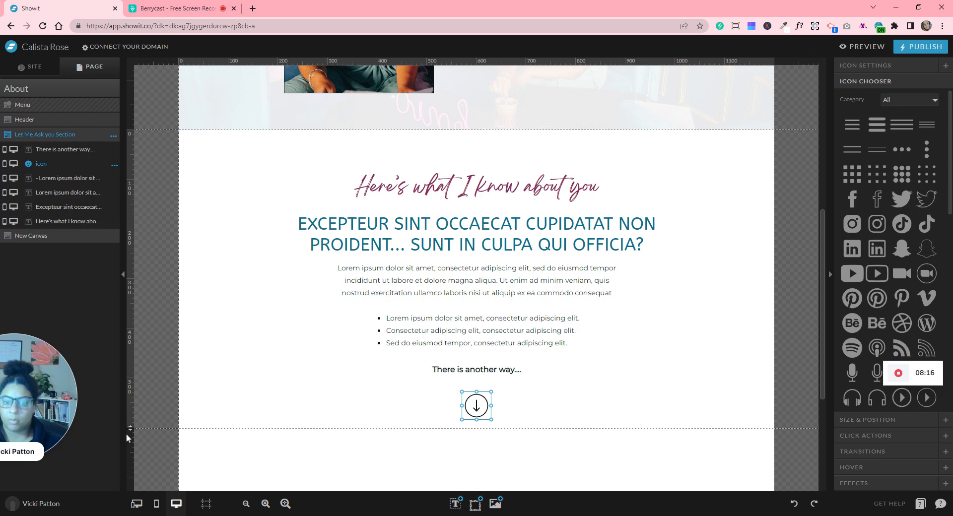
Add a copy of the Home page's About Me canvas from the current site to the About page.
click(549, 436)
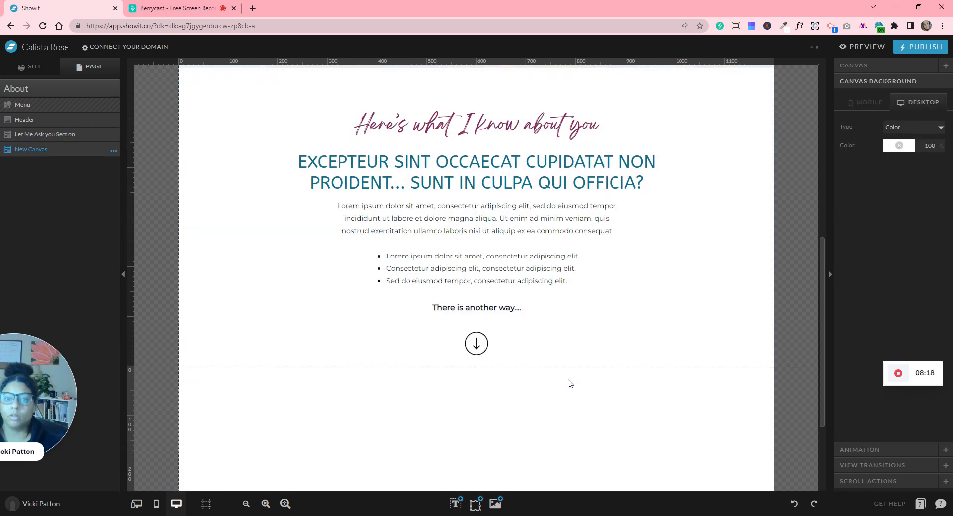
scroll(569, 383, down, 2)
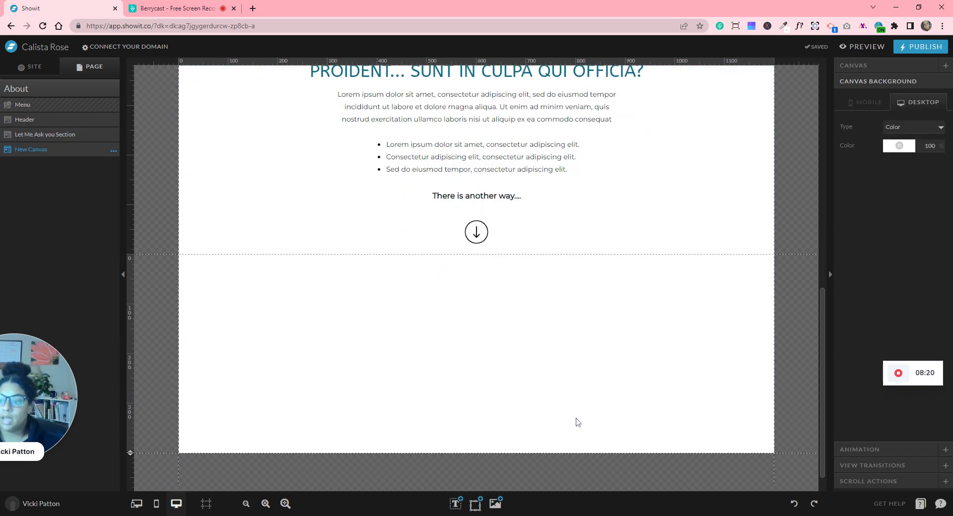
drag(49, 395, 123, 396)
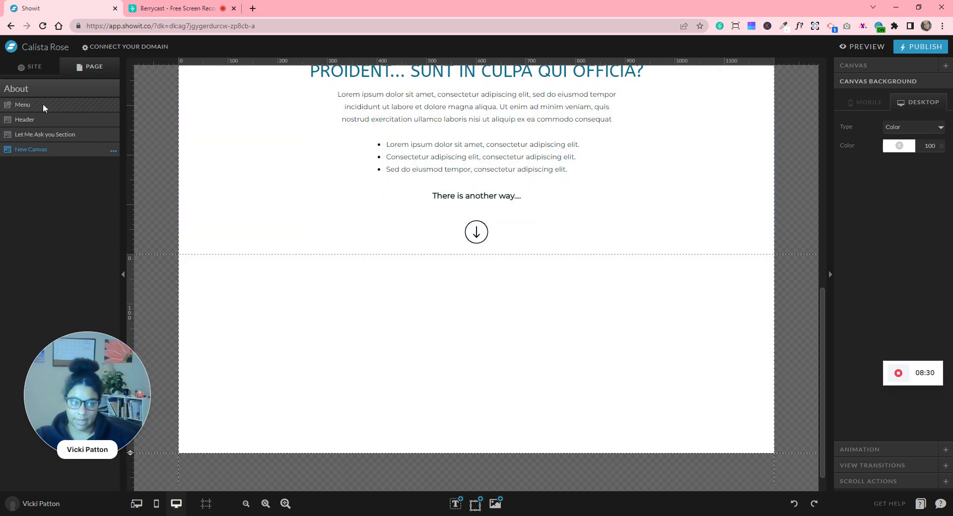
click(114, 92)
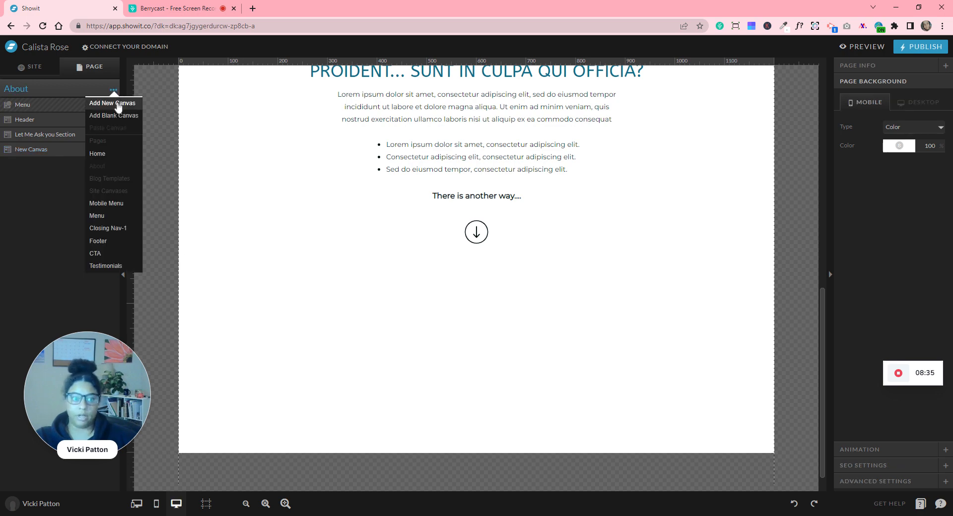
click(117, 104)
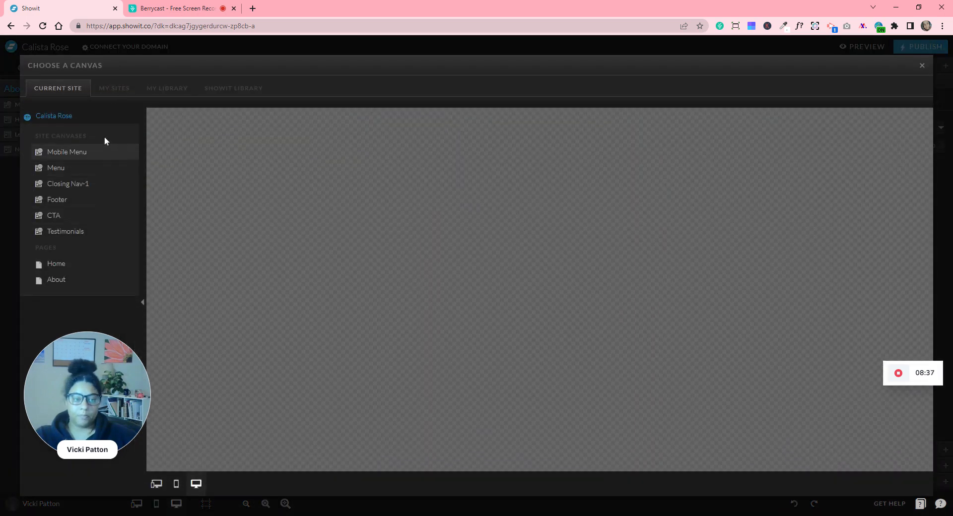
click(78, 266)
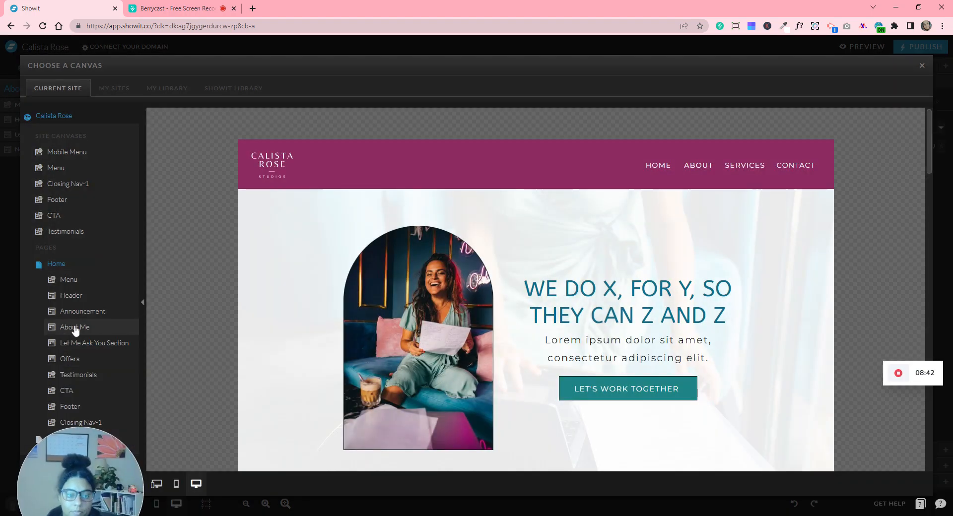
click(74, 329)
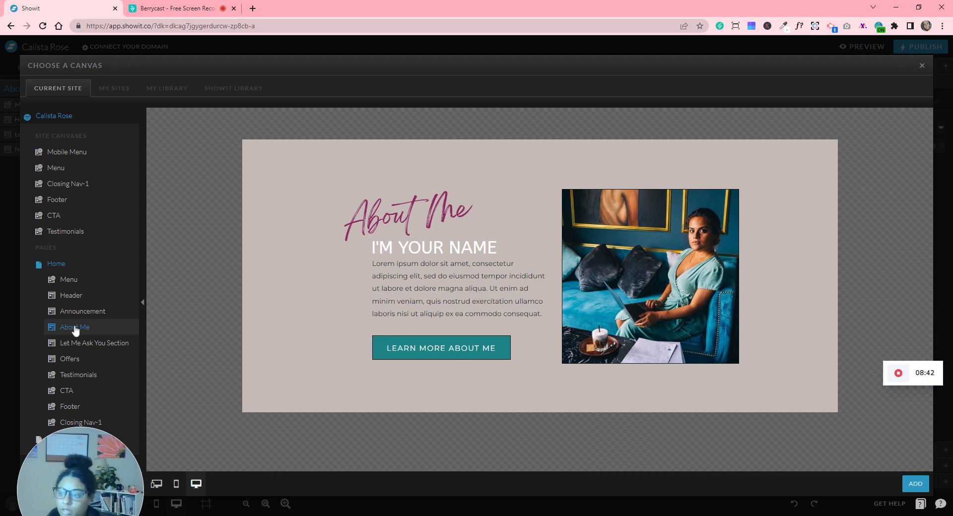
click(915, 484)
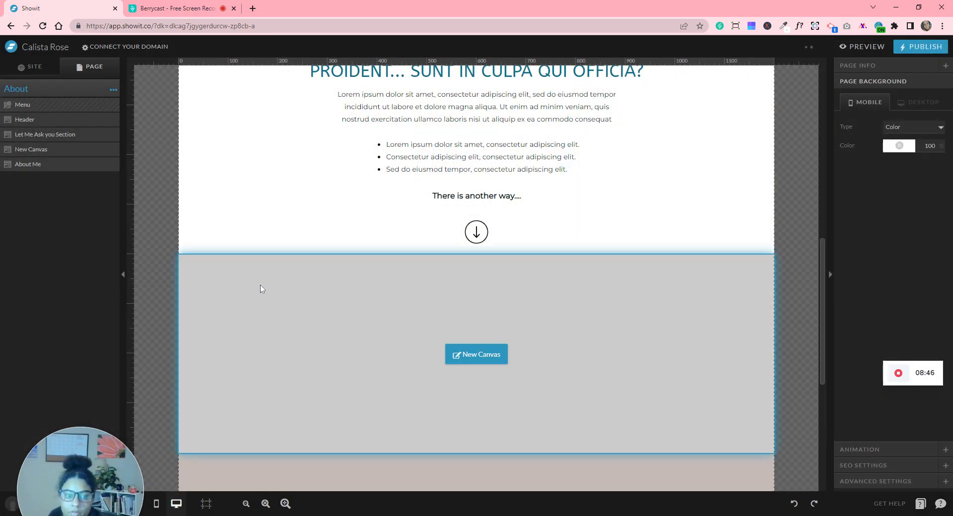
Reorder the page's canvases so the blank New Canvas comes after the About Me canvas.
click(23, 150)
drag(31, 153, 93, 187)
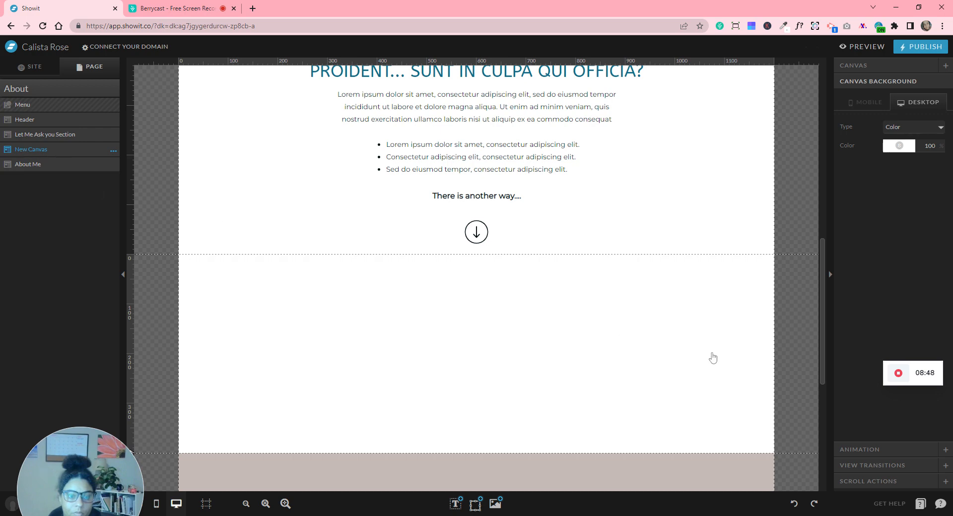
scroll(801, 359, down, 2)
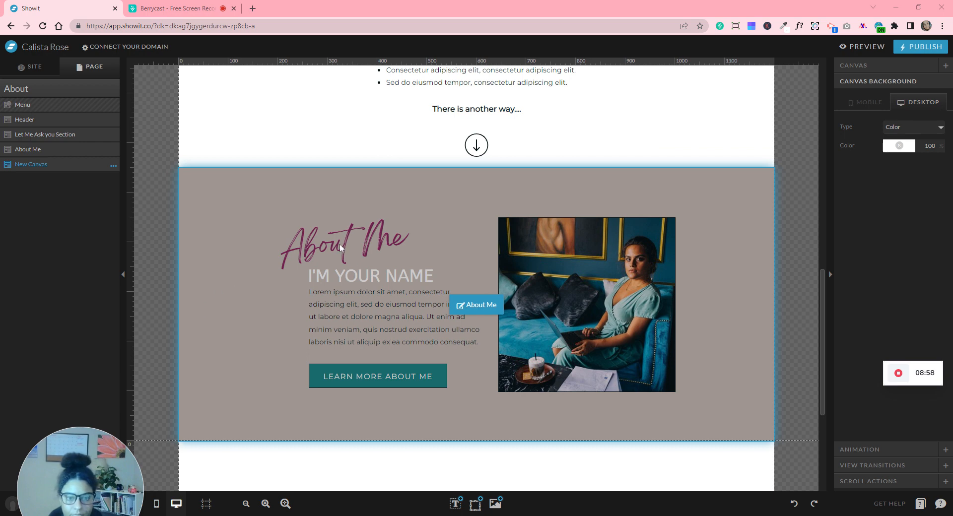
Replace the script title "About Me" in the About Me canvas with "Started from here...".
click(340, 244)
click(341, 242)
double_click(340, 242)
double_click(340, 242)
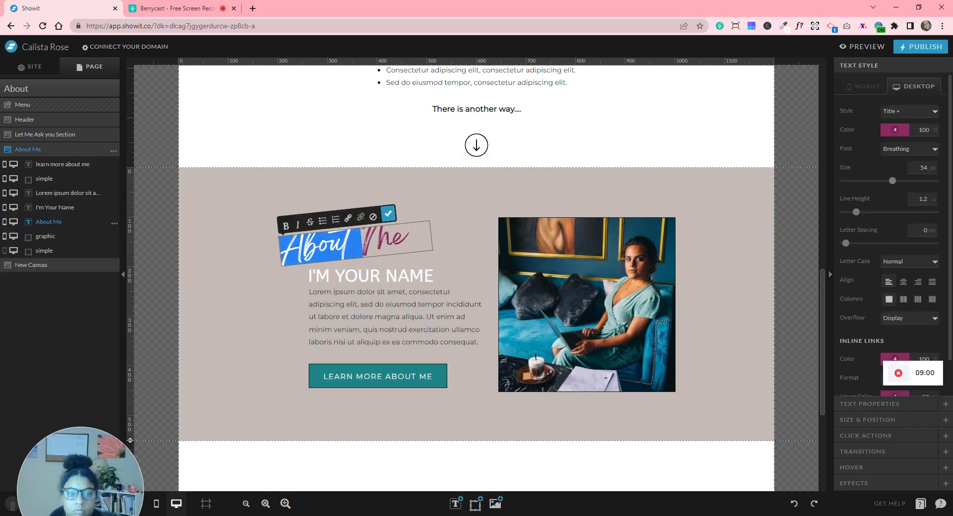
key(ctrl+a)
text(Started)
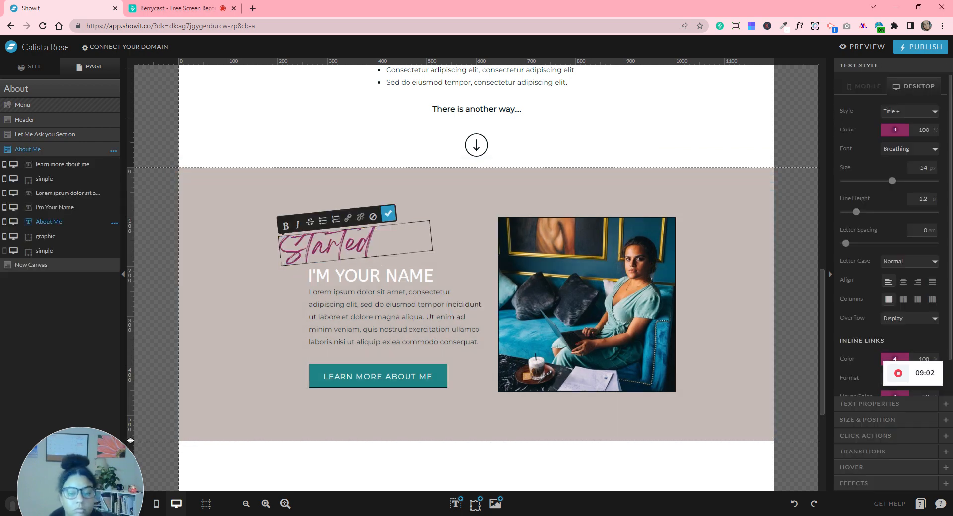
click(389, 214)
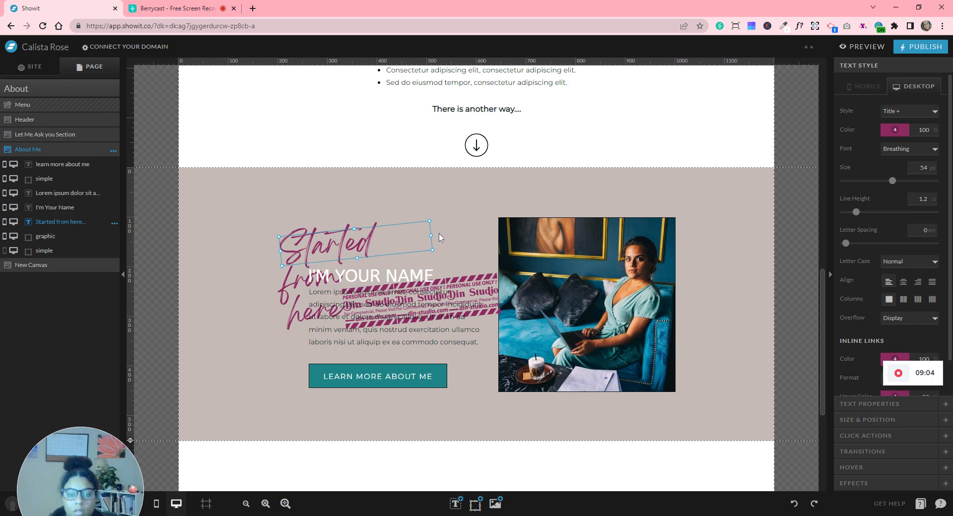
Widen the script title's text box to fit one line and remove the trailing dots so it reads "Started from here".
drag(431, 236, 750, 207)
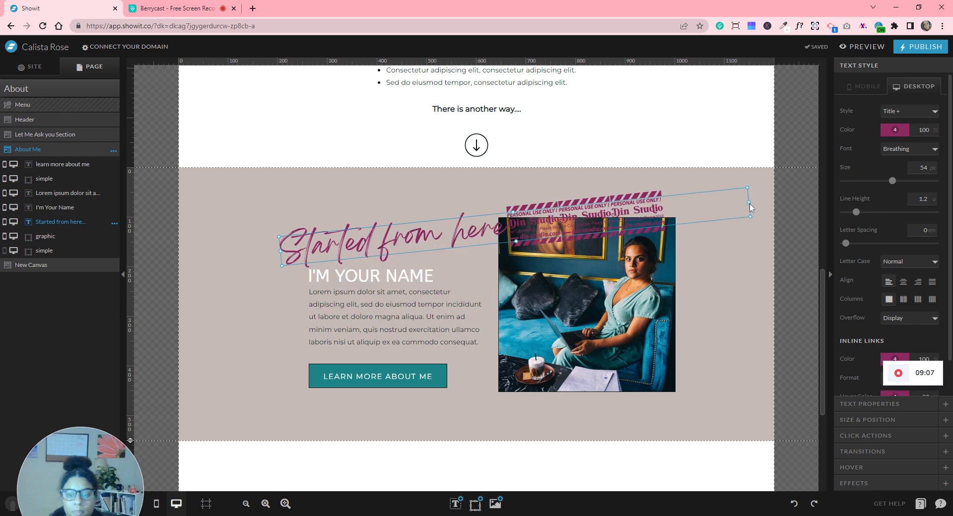
double_click(670, 213)
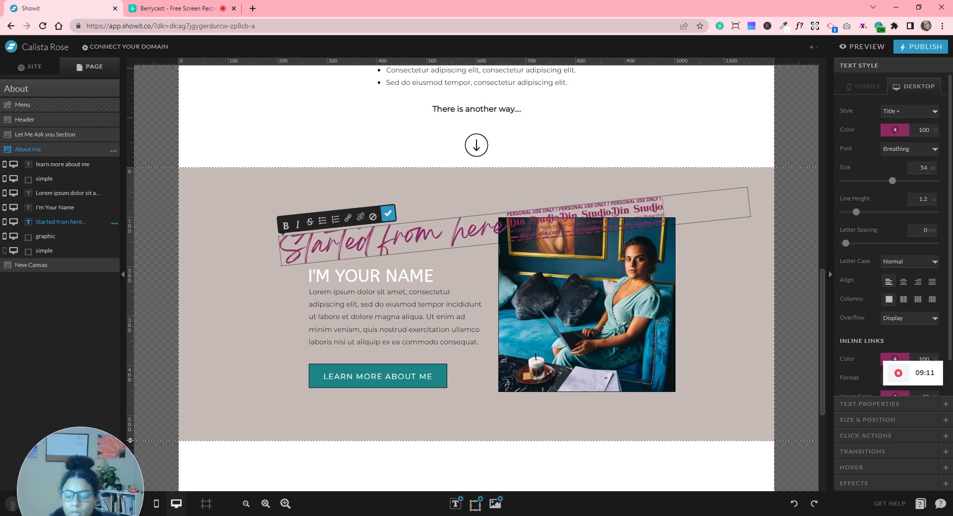
key(BackSpace)
key(BackSpace)
key(BackSpace)
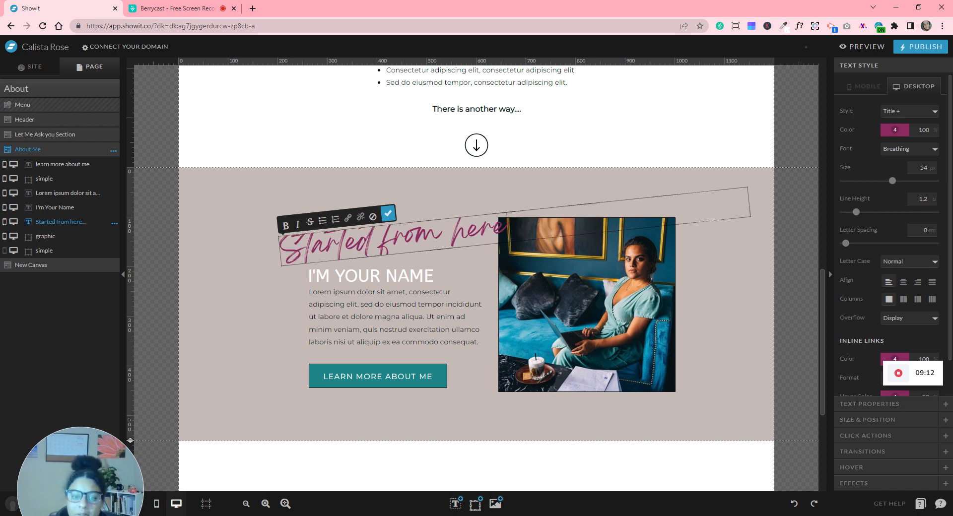
click(388, 213)
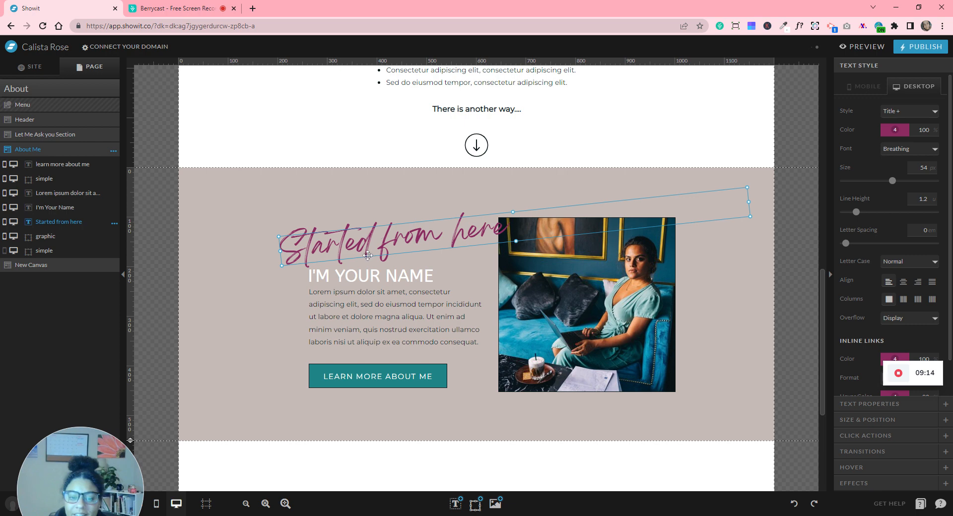
Set the "Started from here" title's rotation to 0 and its text size to 20 px.
click(866, 419)
drag(870, 180, 881, 181)
text(0)
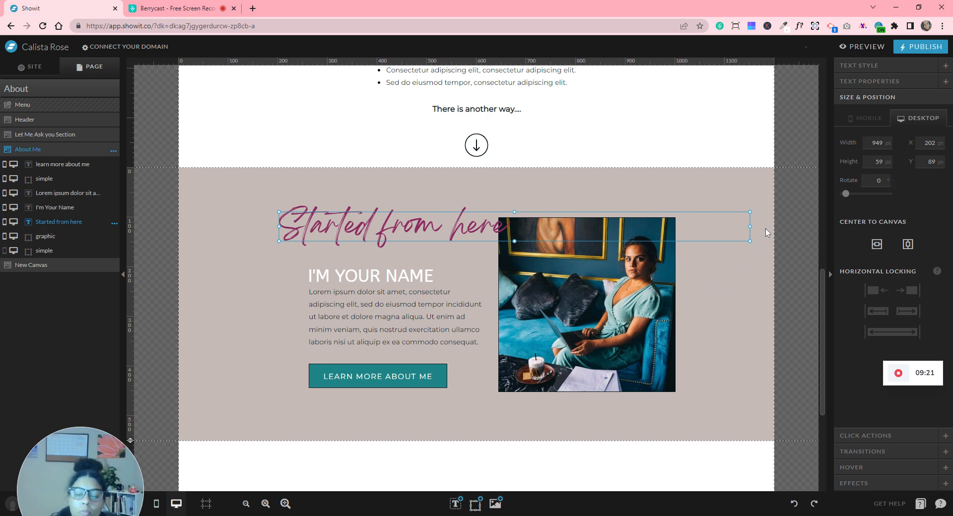
click(886, 66)
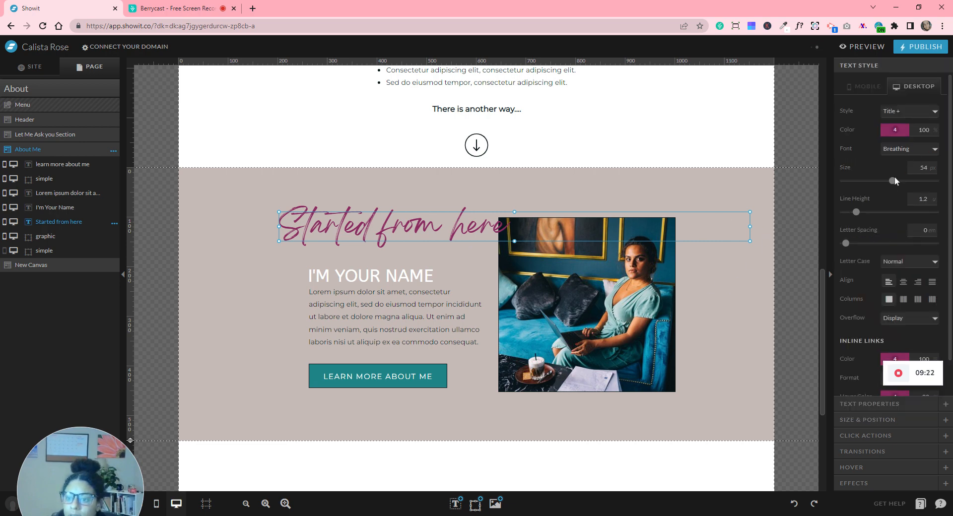
drag(895, 177, 864, 195)
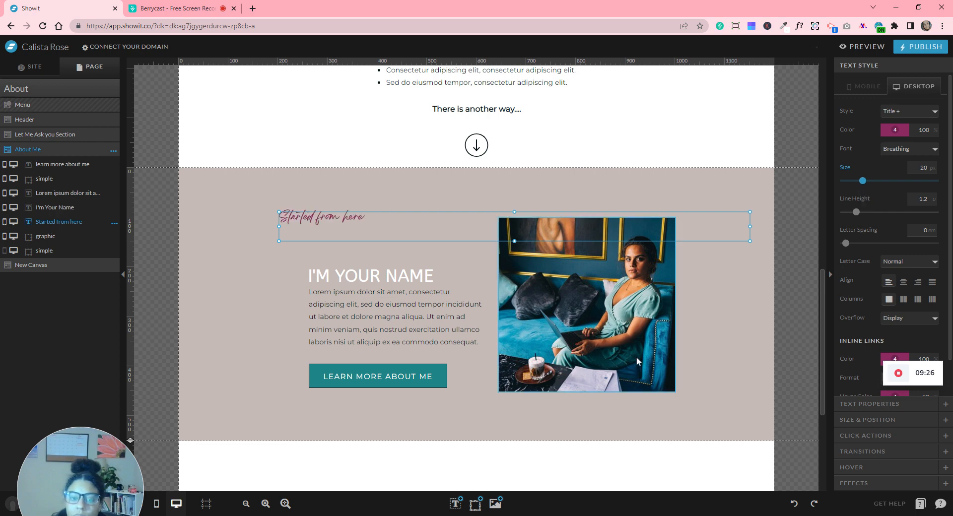
Shrink the "Started from here" text box around its text and place it directly above "I'm Your Name", aligned to the heading's left edge.
click(705, 355)
click(335, 236)
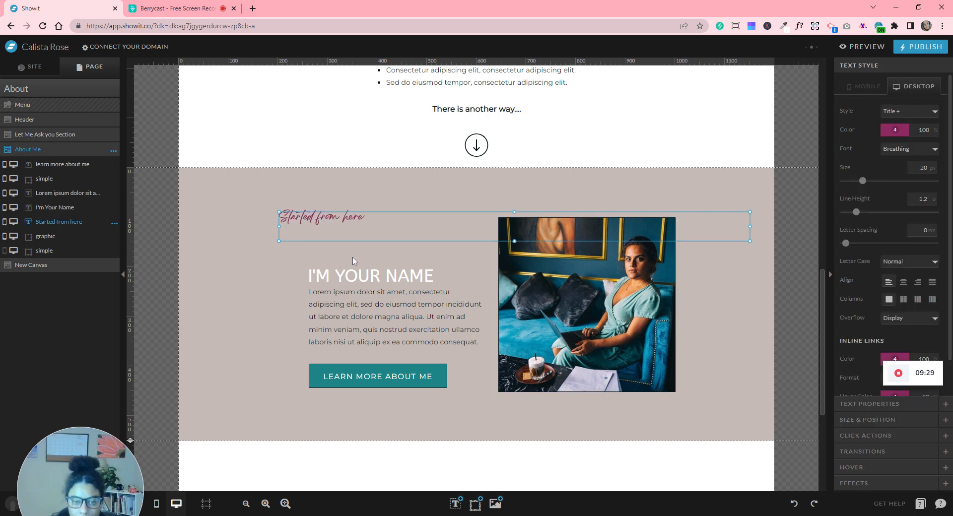
click(352, 257)
click(296, 215)
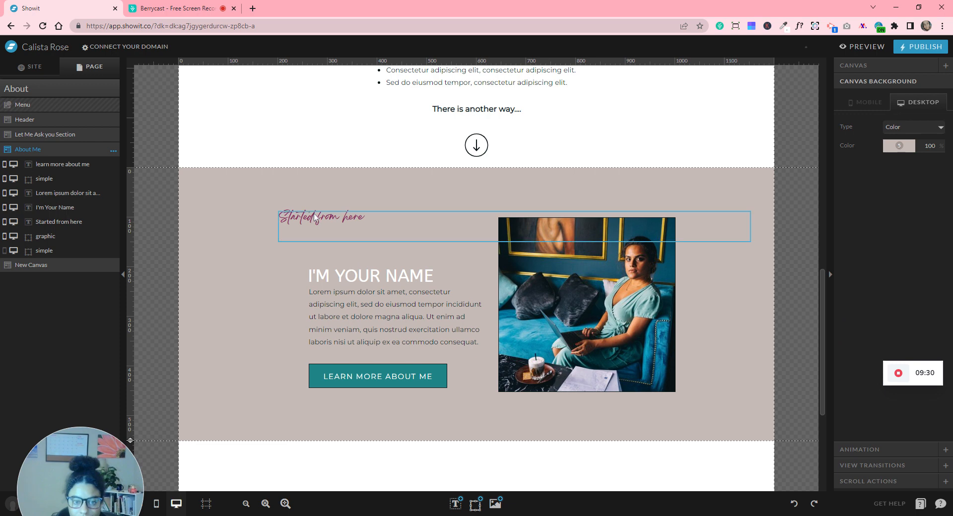
drag(748, 226, 397, 226)
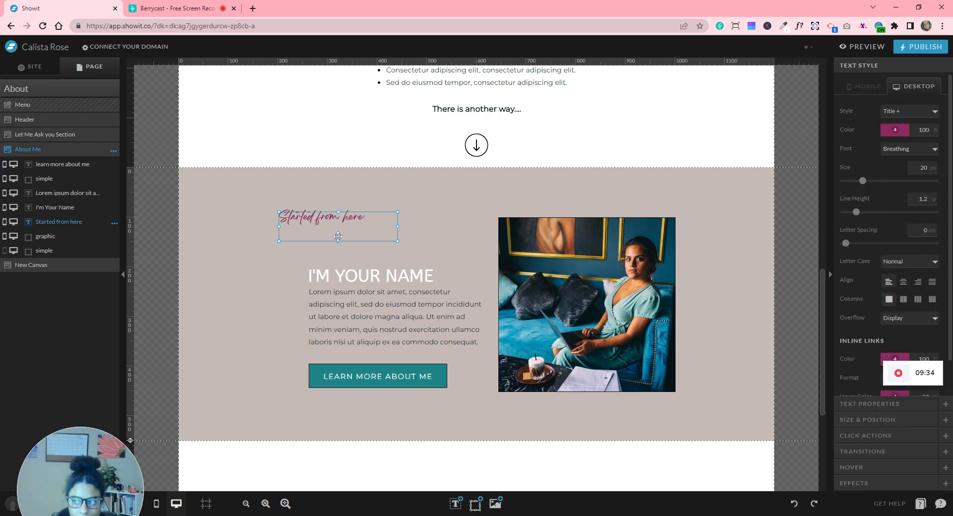
drag(338, 241, 352, 256)
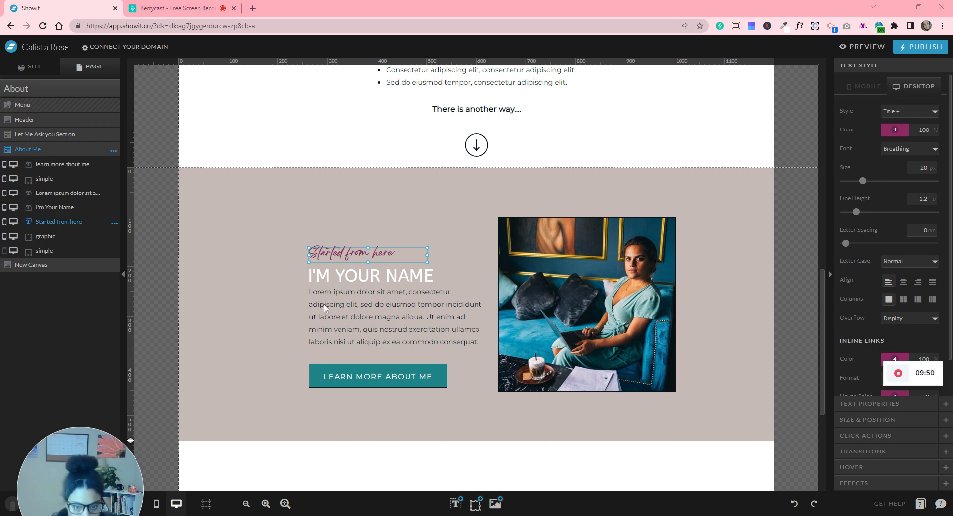
Expand the About Me body copy to three lorem ipsum paragraphs and extend the canvas's lower edge well below them.
double_click(354, 314)
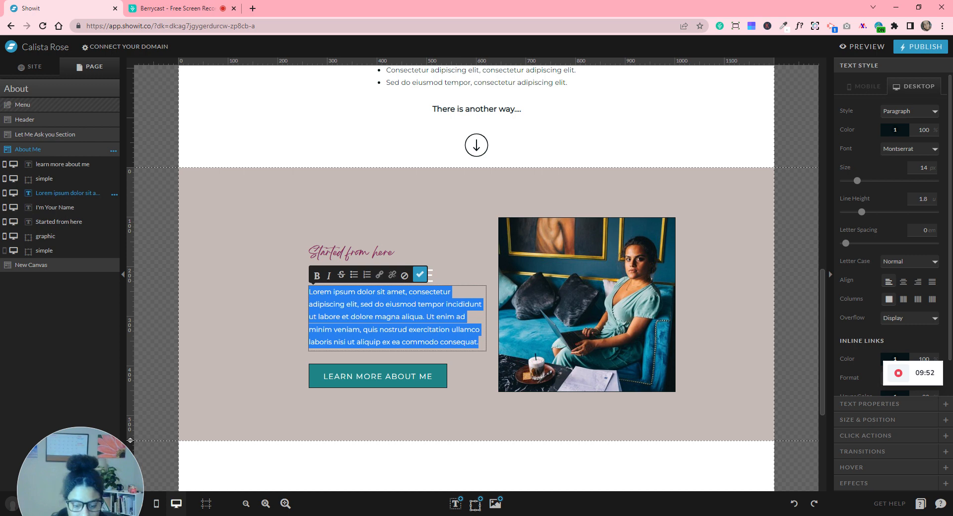
click(420, 274)
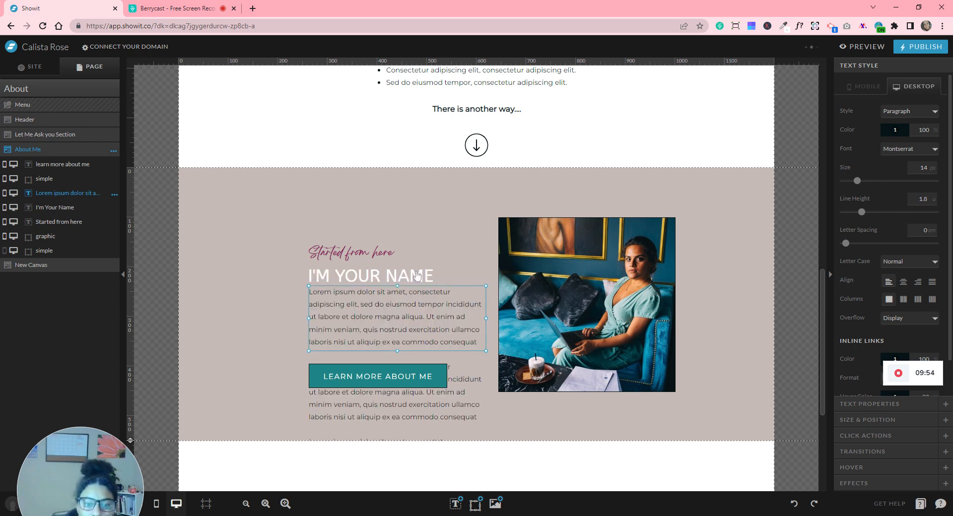
scroll(239, 367, down, 4)
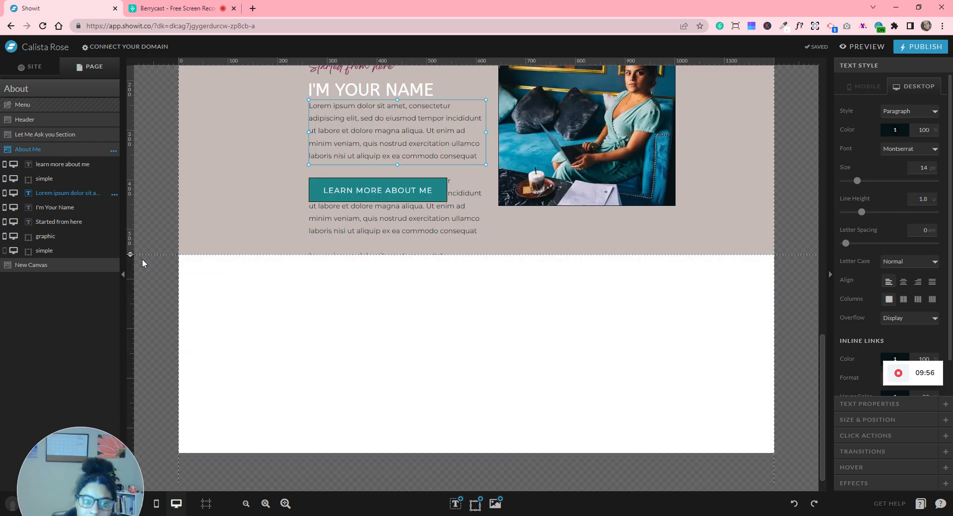
drag(130, 255, 171, 412)
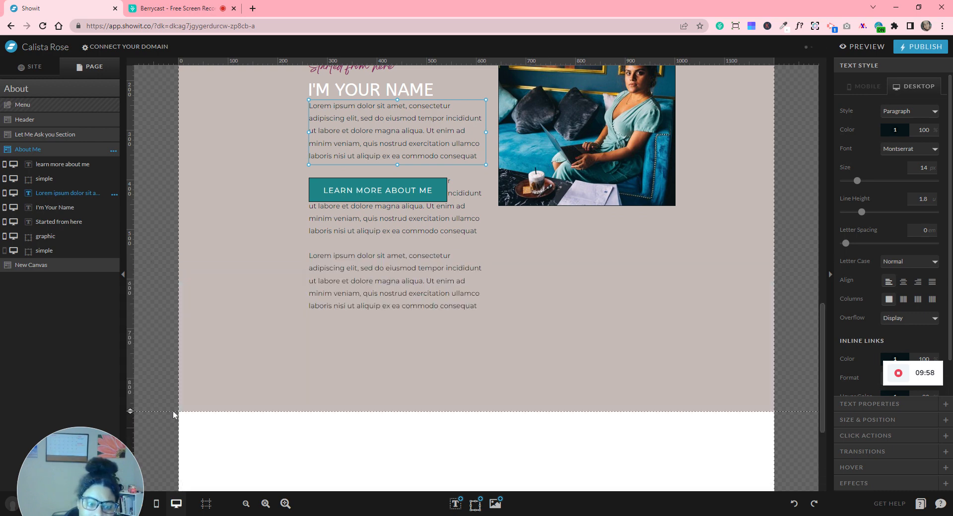
Move the "Learn more about me" label together with its button shape to just below the third paragraph.
click(324, 188)
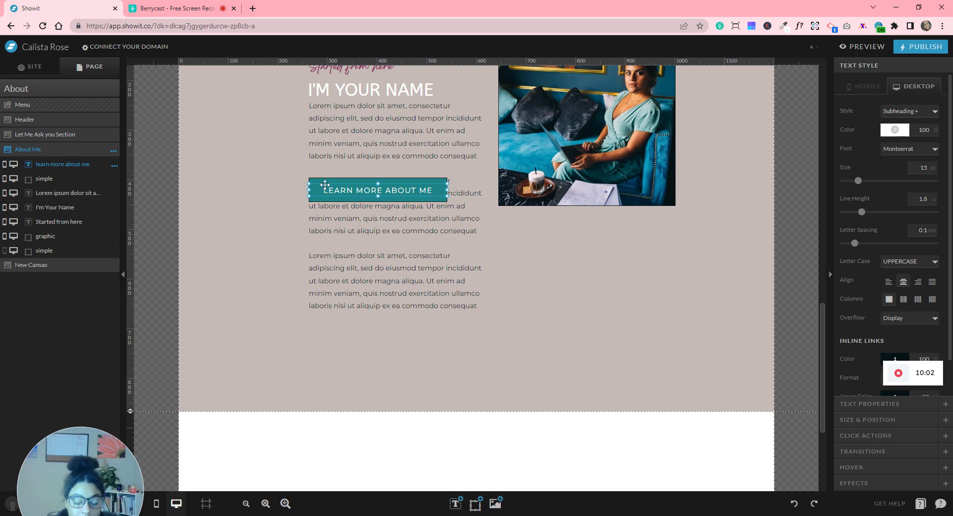
shift+click(326, 184)
drag(354, 209, 361, 337)
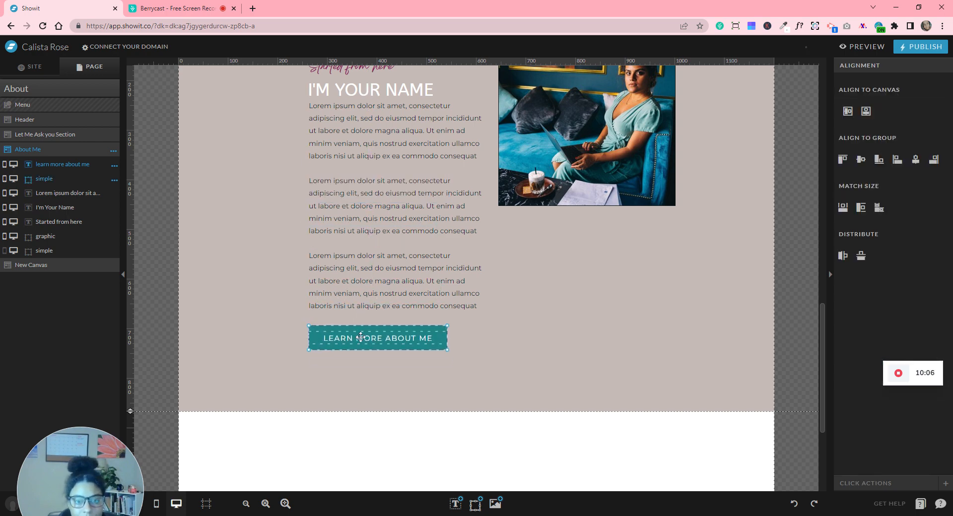
Stretch the body text box to enclose all three paragraphs and shift it and the button slightly down from the heading.
click(394, 161)
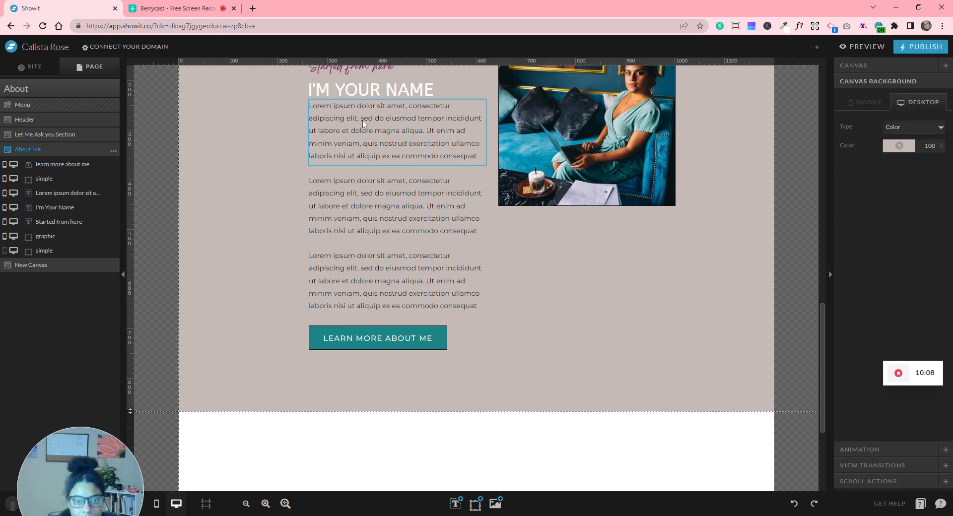
drag(397, 165, 406, 324)
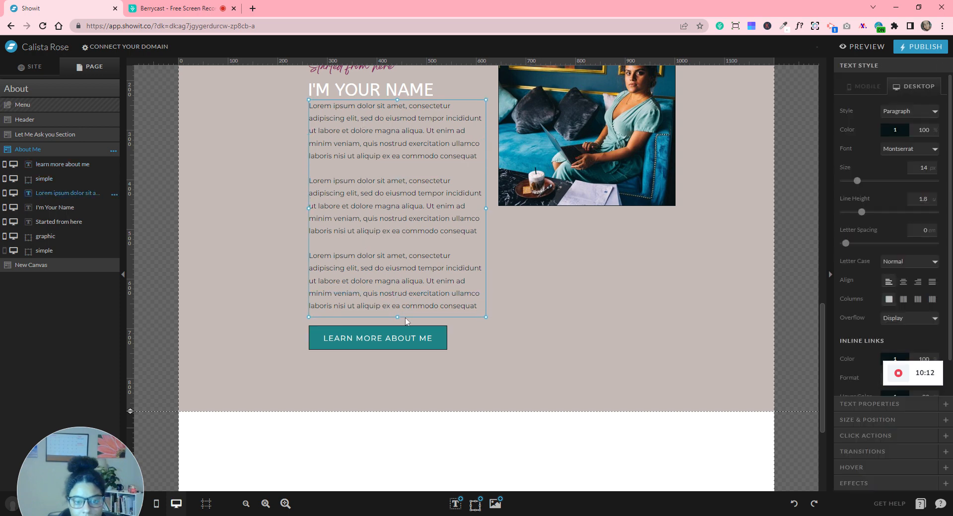
click(270, 264)
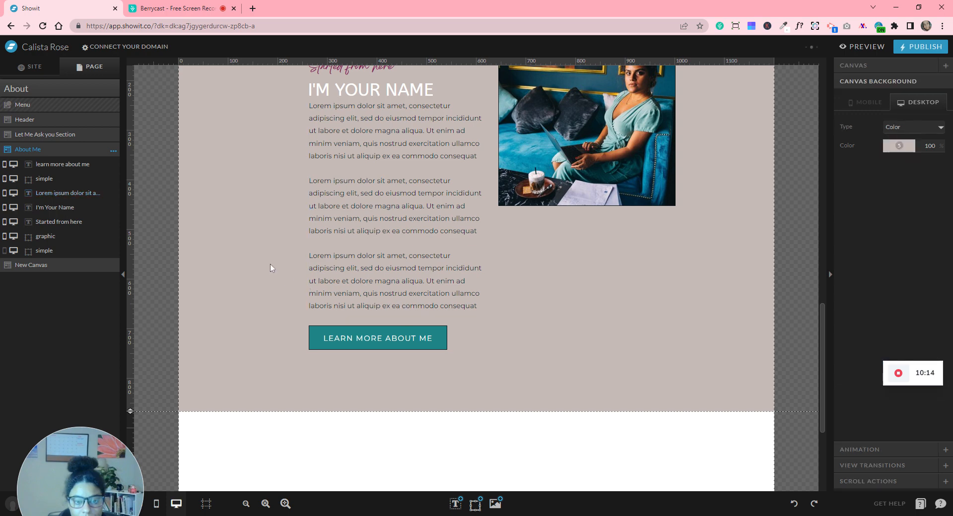
drag(270, 206, 381, 352)
drag(389, 298, 389, 303)
click(274, 286)
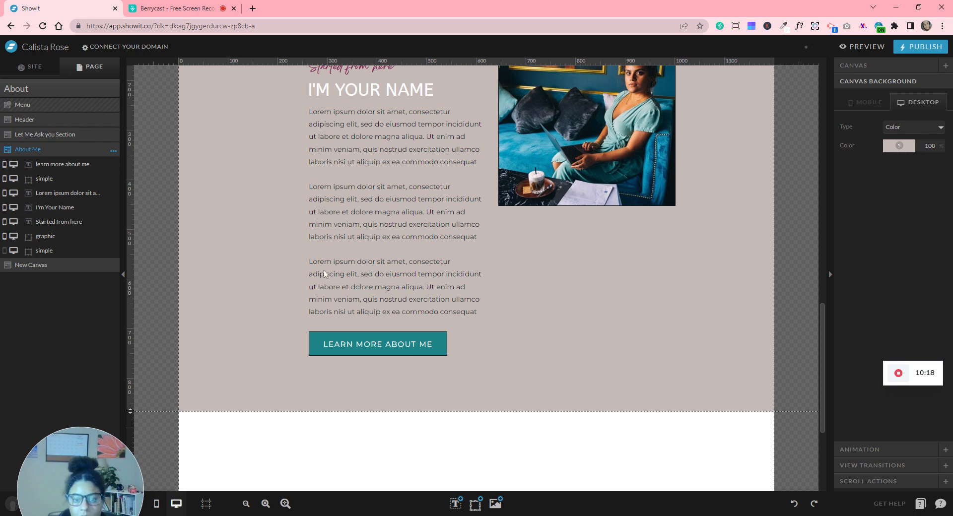
Move all the About Me text and the button up together so their top edge lines up with the photo's top.
scroll(334, 287, up, 4)
scroll(673, 253, down, 2)
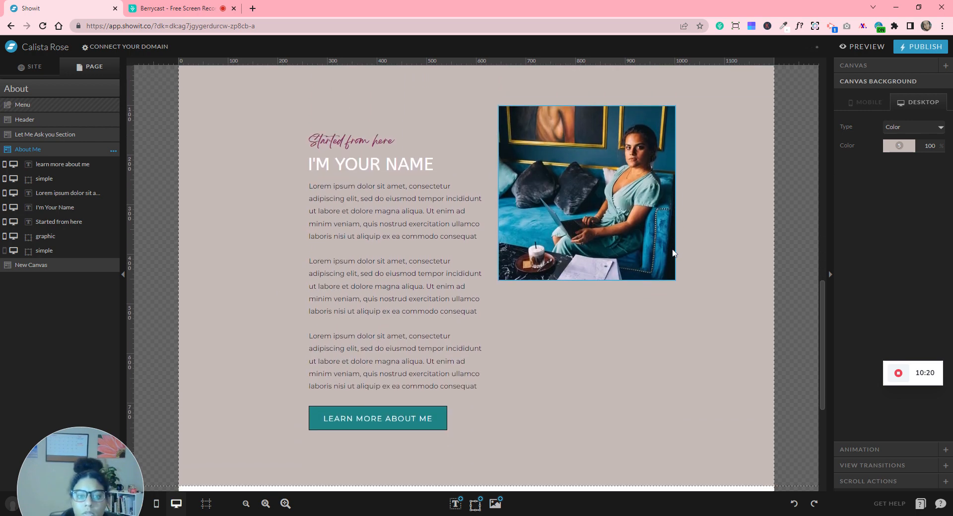
scroll(300, 102, down, 1)
drag(300, 102, 460, 399)
scroll(459, 392, up, 2)
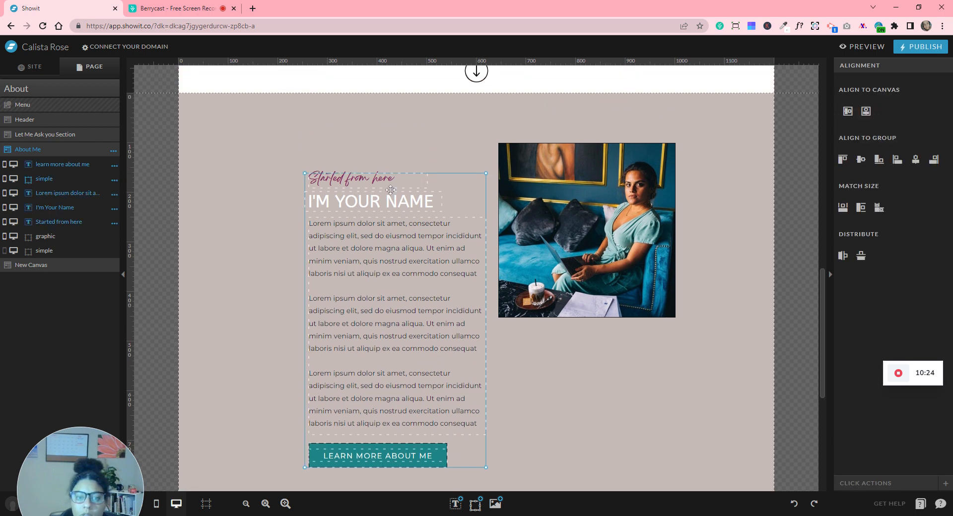
drag(390, 192, 386, 162)
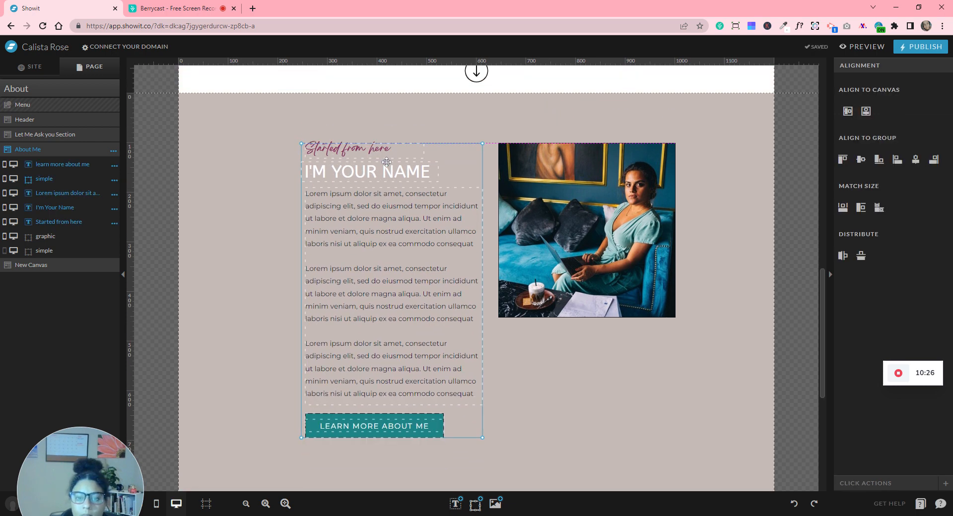
Shorten the About Me canvas by raising its lower edge closer to the "Learn more about me" button.
click(616, 327)
scroll(571, 329, down, 5)
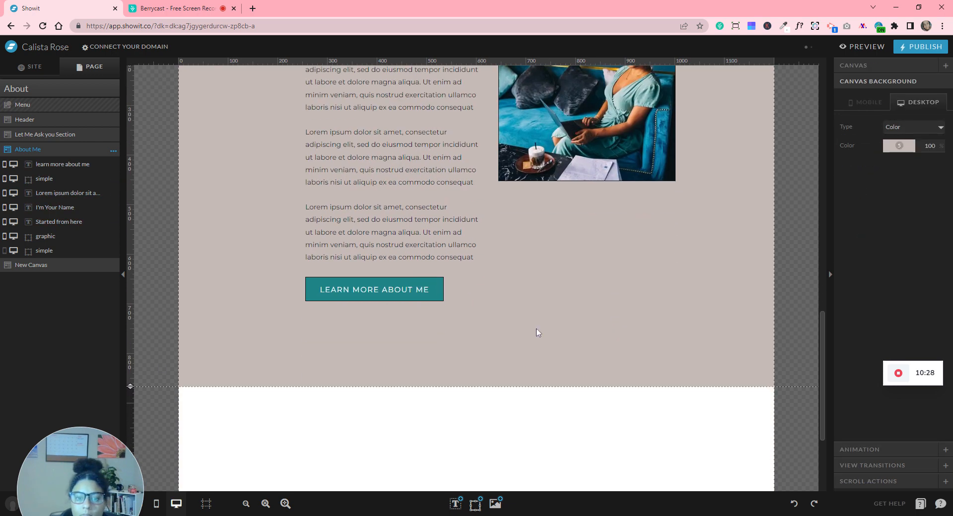
drag(132, 391, 131, 340)
scroll(257, 314, up, 5)
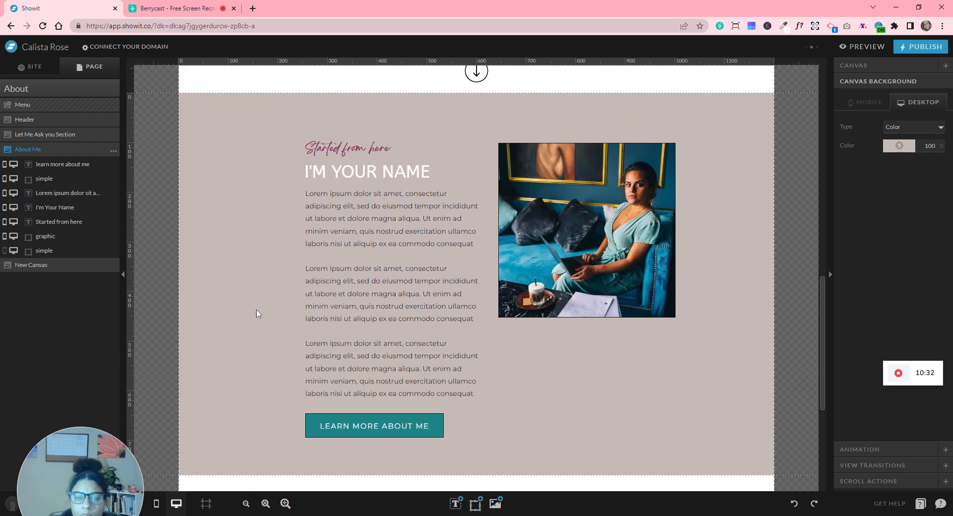
Center the text group and the photo vertically on the About Me canvas, and shift the photo slightly right.
scroll(257, 310, down, 1)
drag(260, 91, 454, 415)
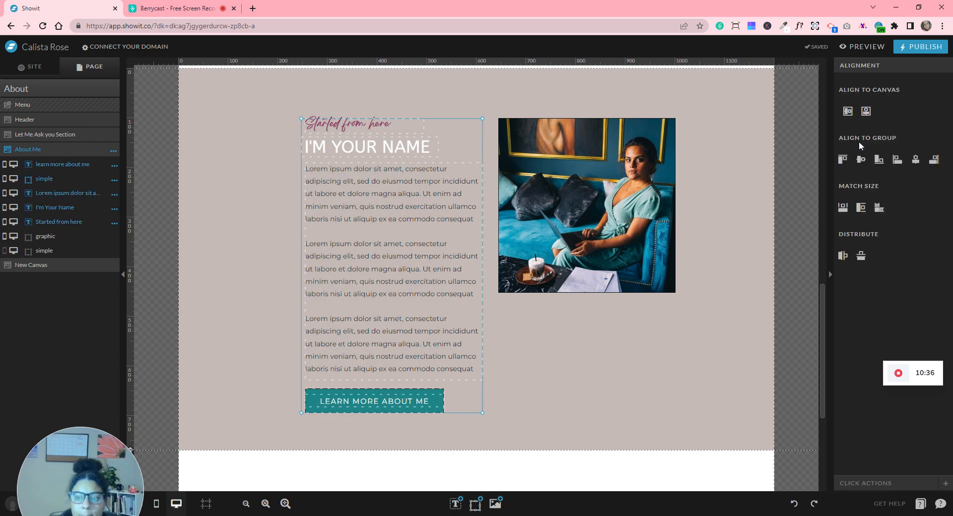
click(848, 111)
drag(721, 115, 630, 198)
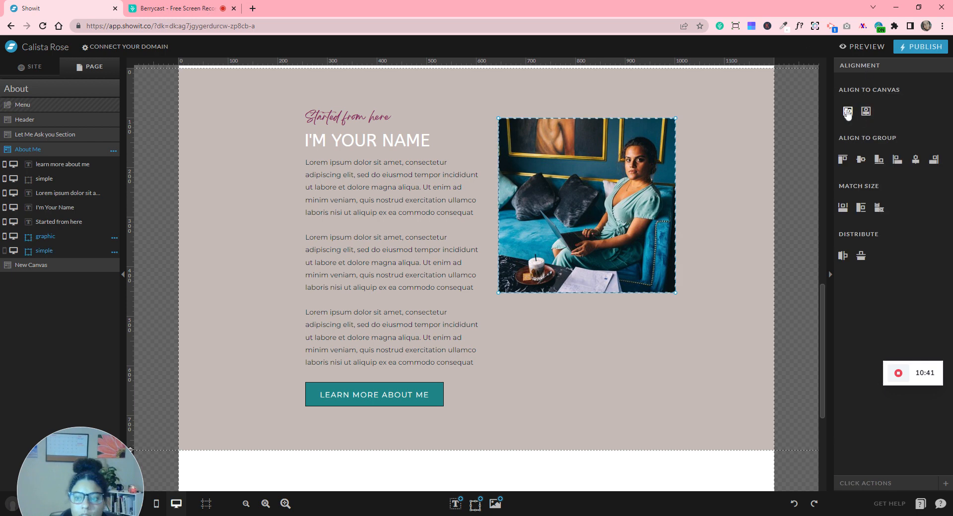
click(865, 112)
drag(638, 263, 672, 264)
click(631, 372)
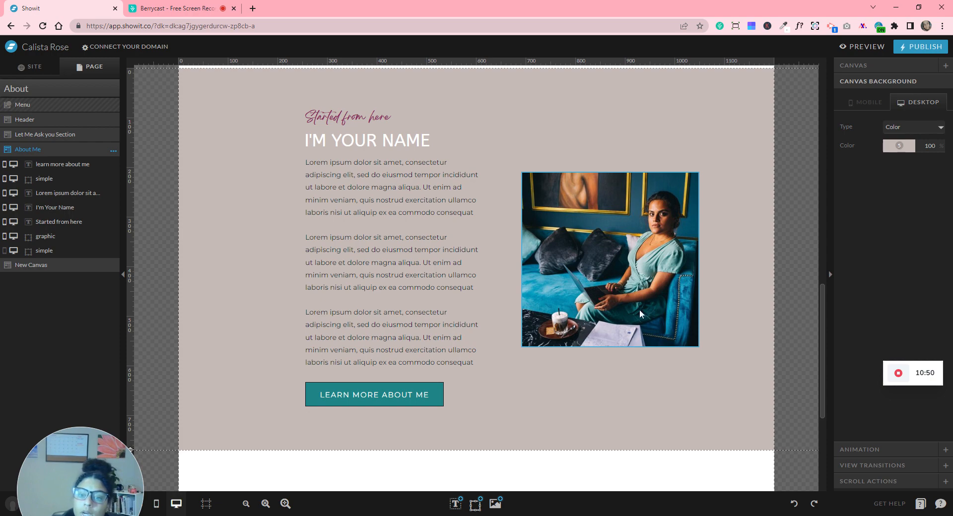
Review the About page's Header, Let Me Ask you Section and About Me canvases for overall layout.
scroll(645, 307, up, 7)
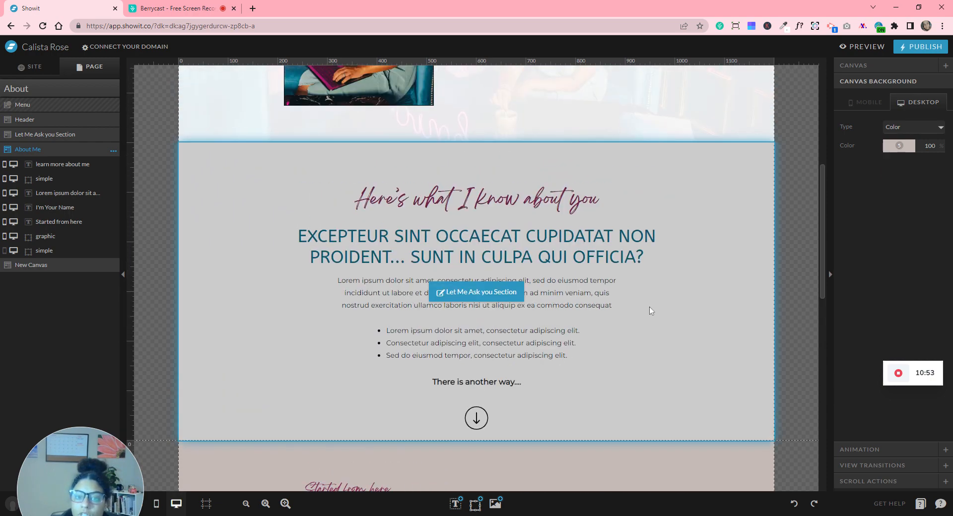
scroll(650, 309, up, 4)
scroll(650, 308, down, 3)
scroll(649, 305, up, 3)
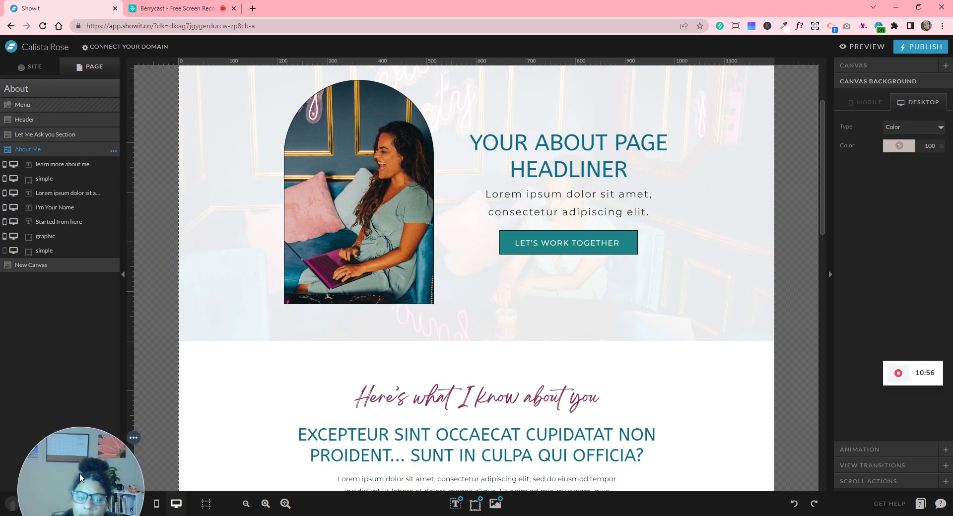
drag(85, 479, 69, 422)
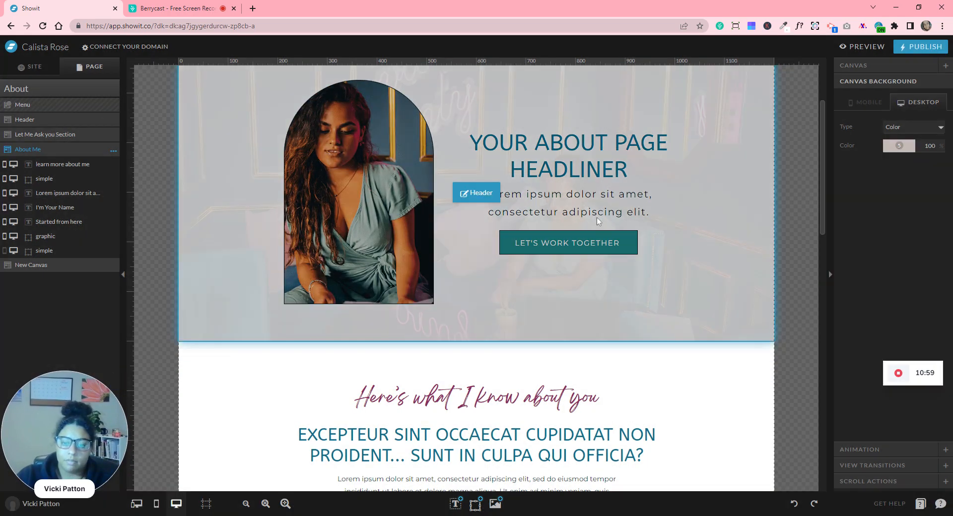
scroll(784, 258, down, 1)
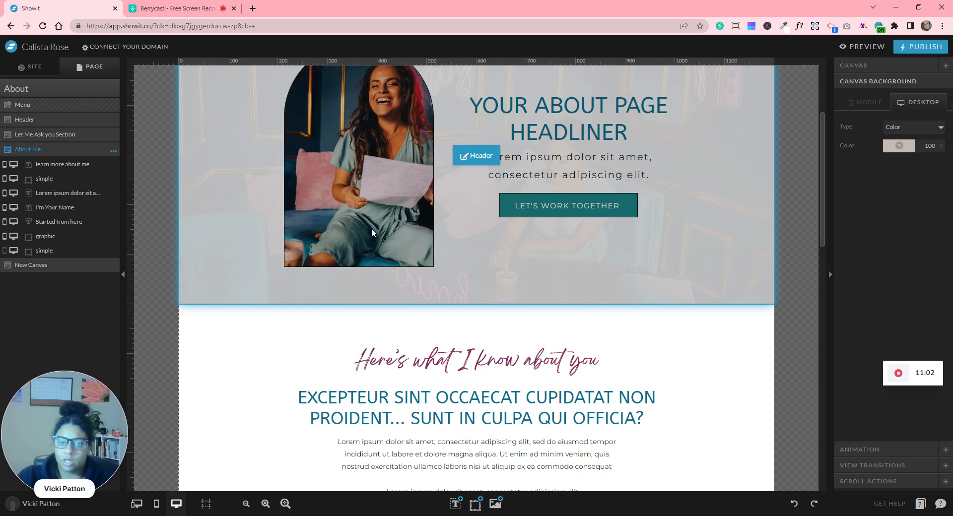
scroll(371, 228, down, 4)
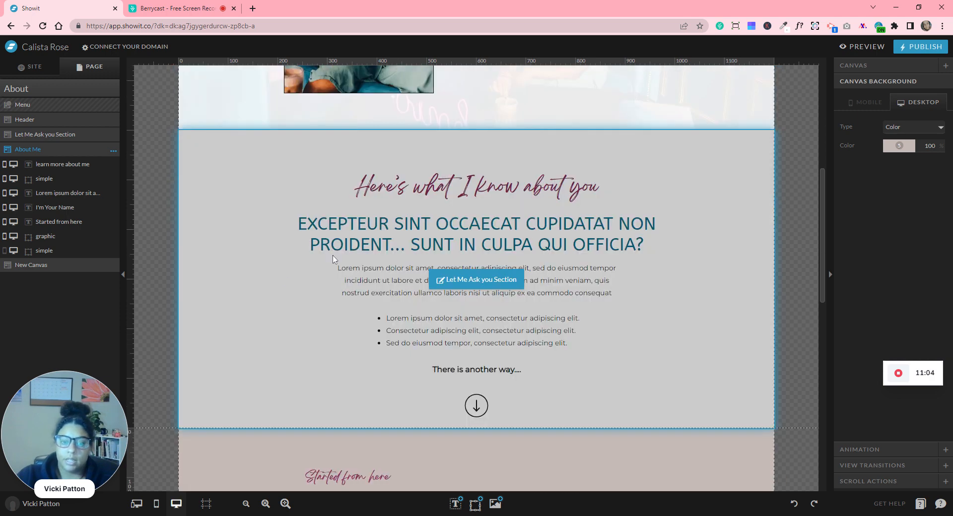
scroll(620, 377, down, 4)
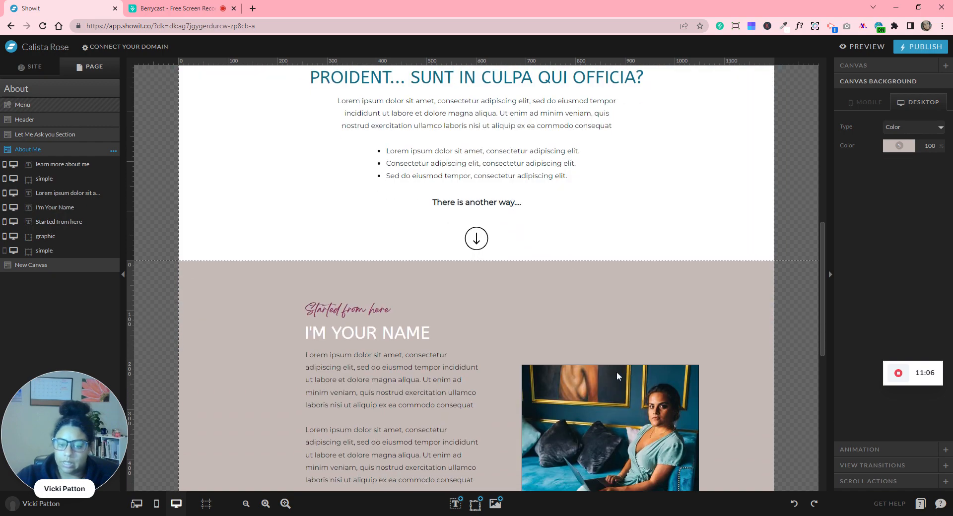
Examine the About page from the menu and header through the "Started from here" section for spacing and section flow.
scroll(659, 248, up, 8)
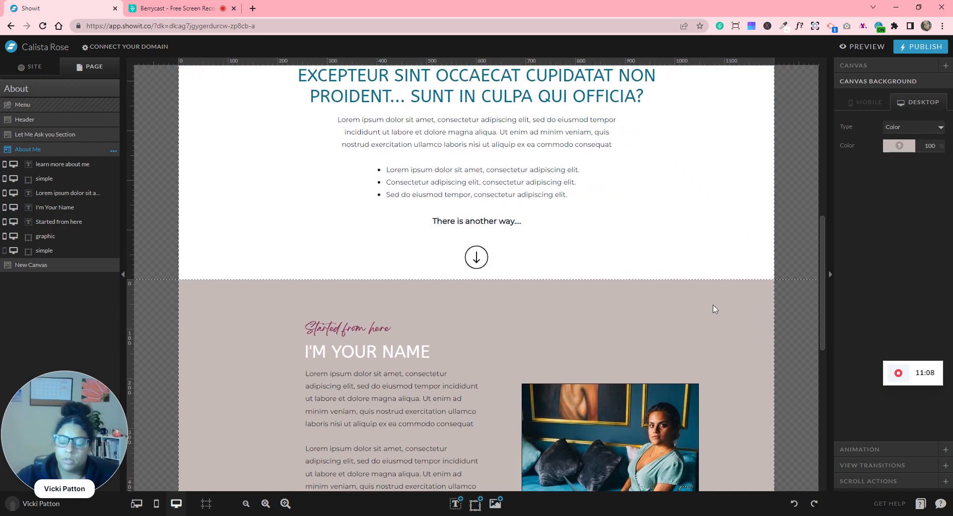
scroll(806, 314, up, 1)
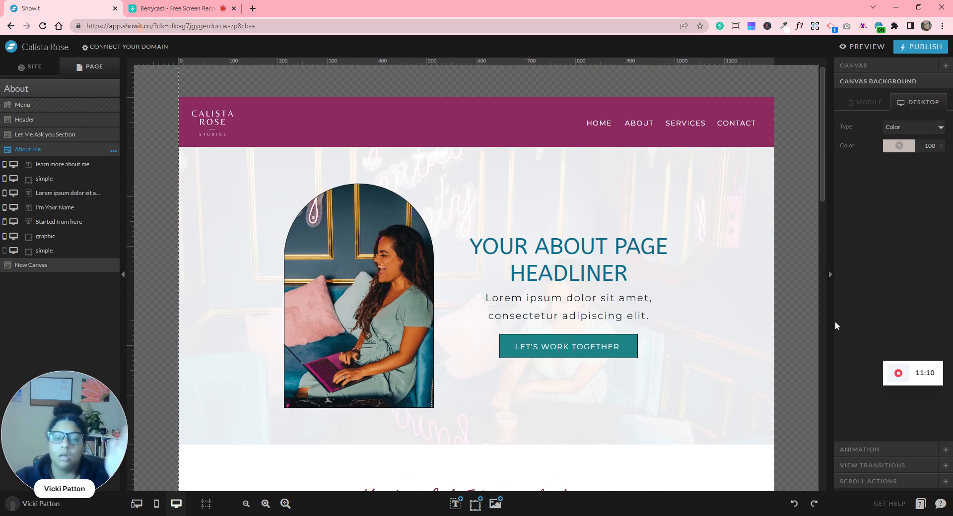
scroll(782, 333, down, 4)
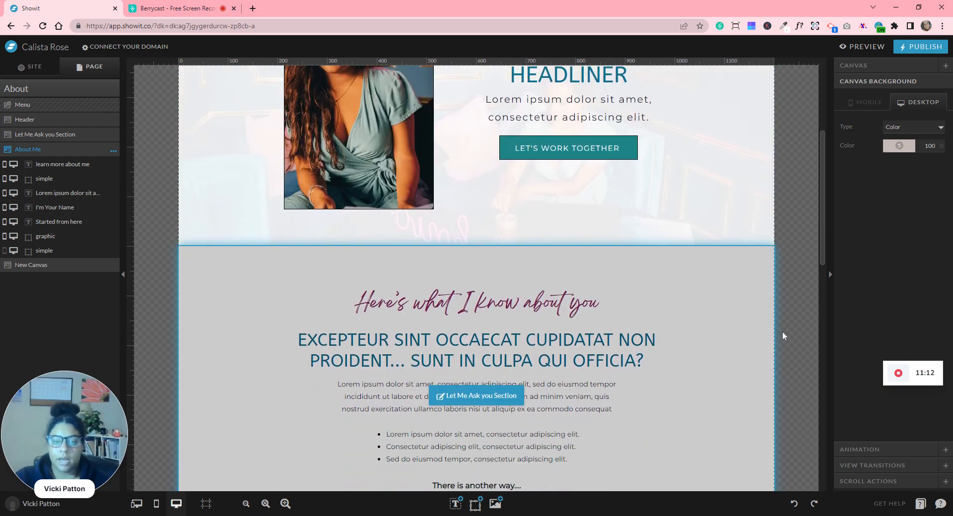
scroll(817, 336, down, 10)
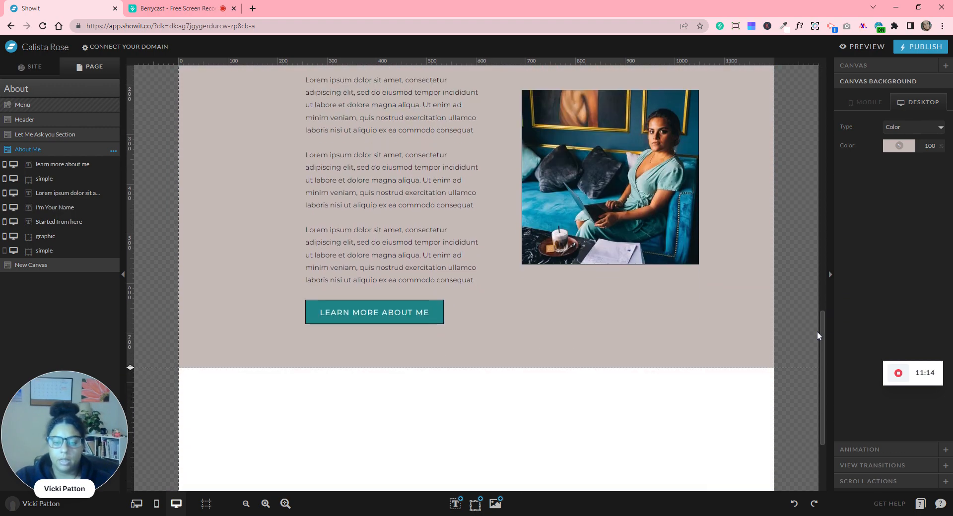
scroll(817, 332, up, 4)
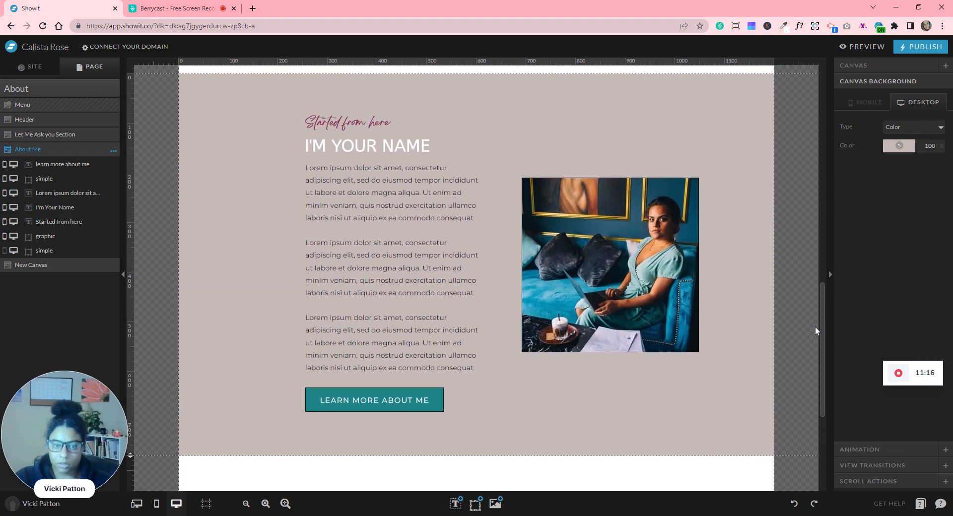
scroll(815, 326, up, 8)
scroll(814, 327, down, 5)
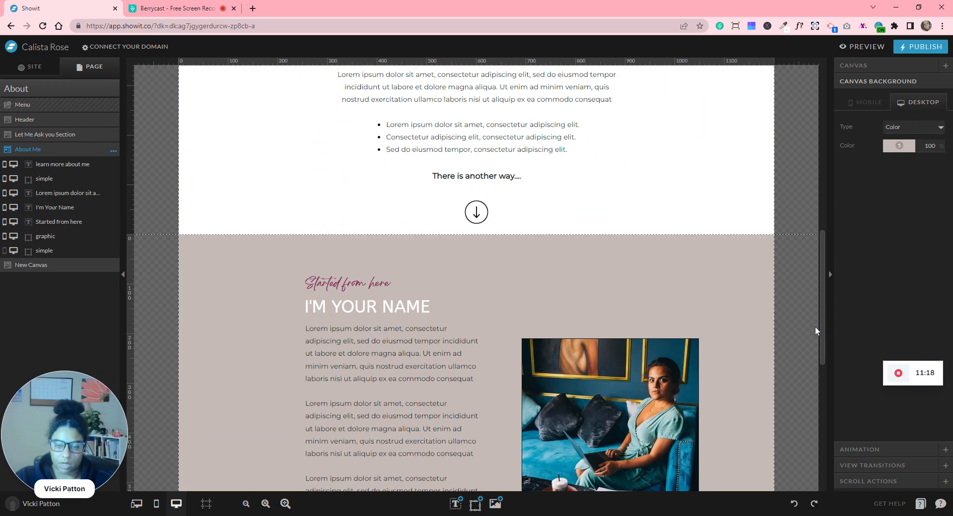
scroll(594, 248, down, 3)
scroll(558, 270, up, 15)
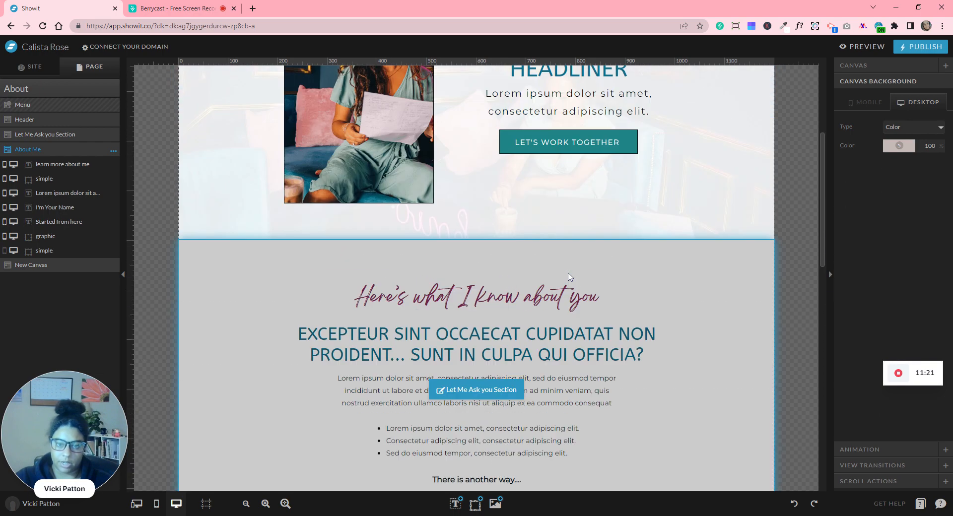
scroll(773, 338, down, 10)
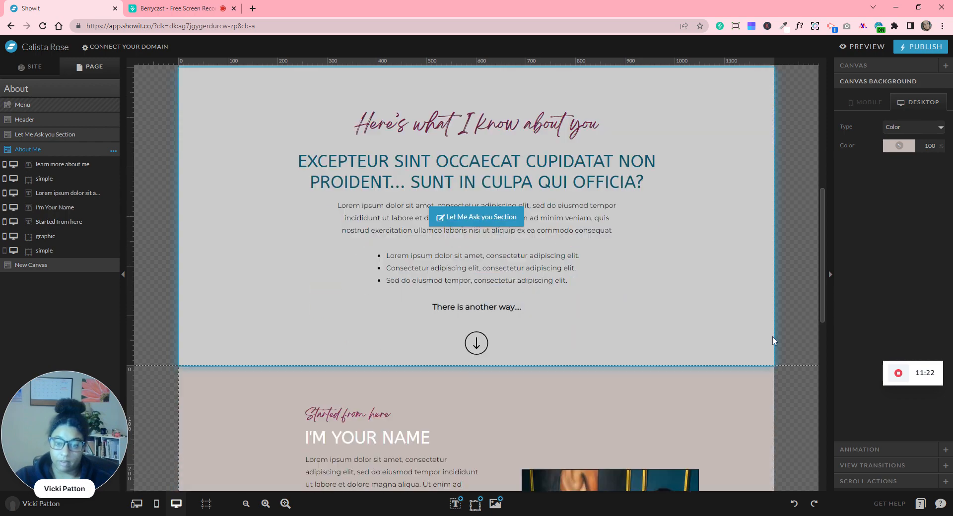
scroll(616, 321, down, 5)
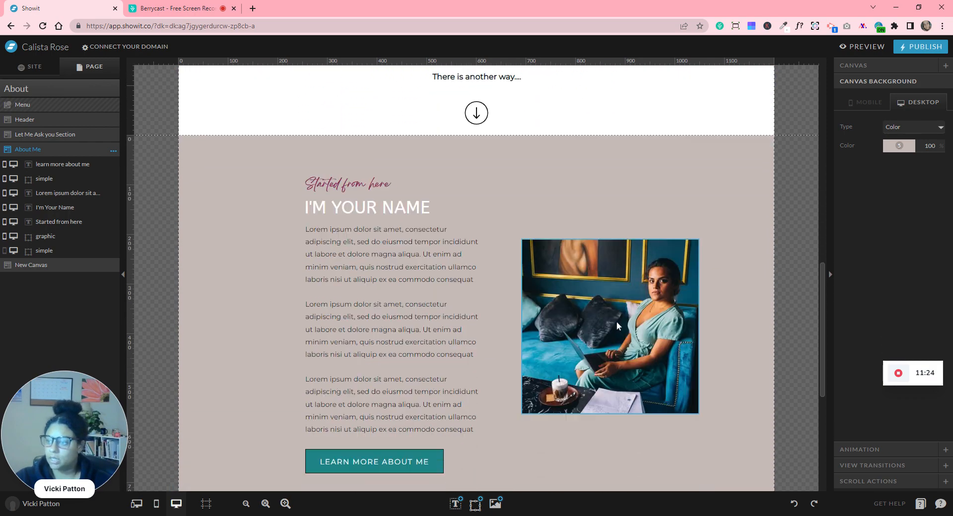
Delete the empty New Canvas below the About Me canvas.
scroll(616, 322, down, 3)
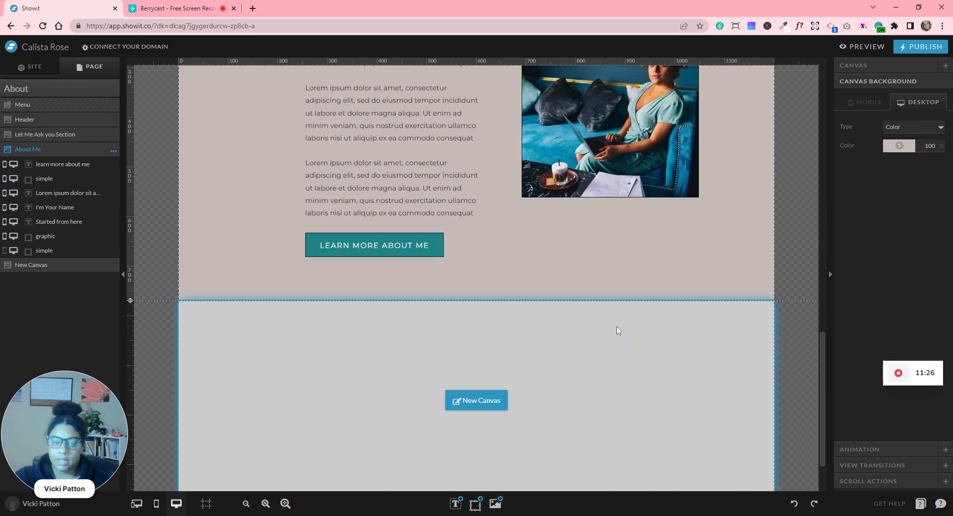
click(617, 330)
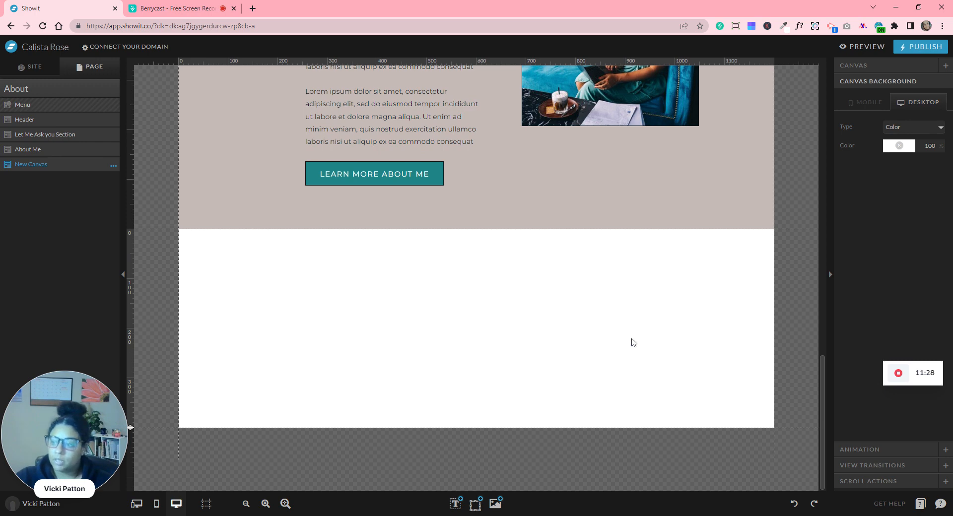
click(115, 168)
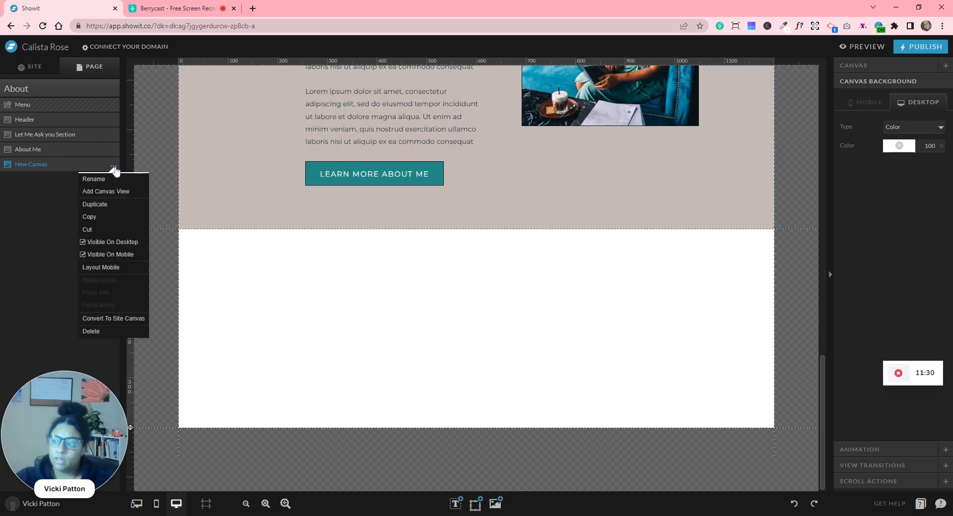
click(125, 331)
Add the current site's Testimonials site canvas to the About page, below the About Me canvas.
click(116, 92)
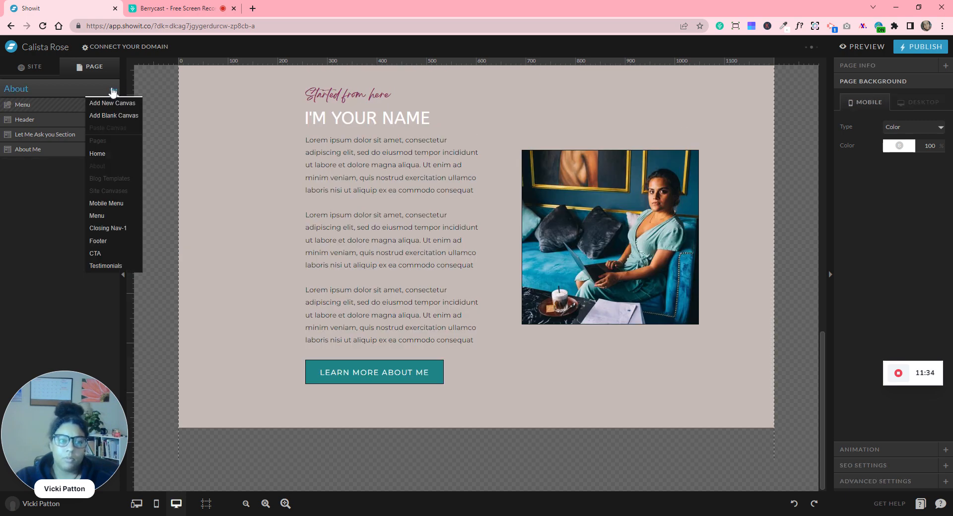
click(115, 103)
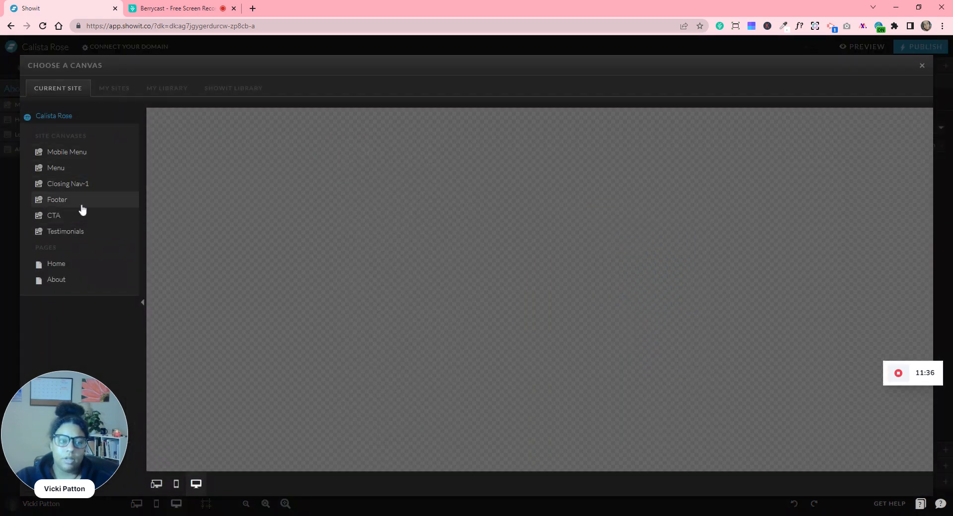
click(80, 232)
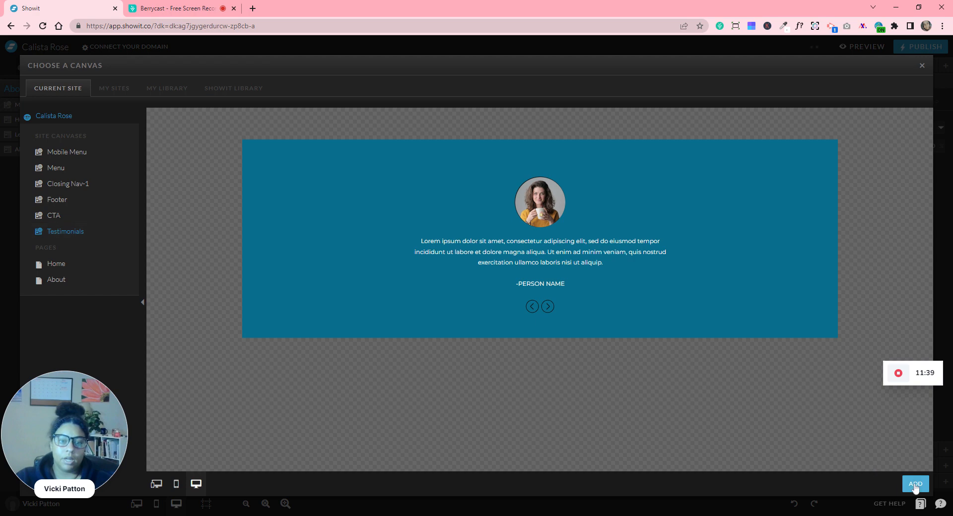
click(915, 484)
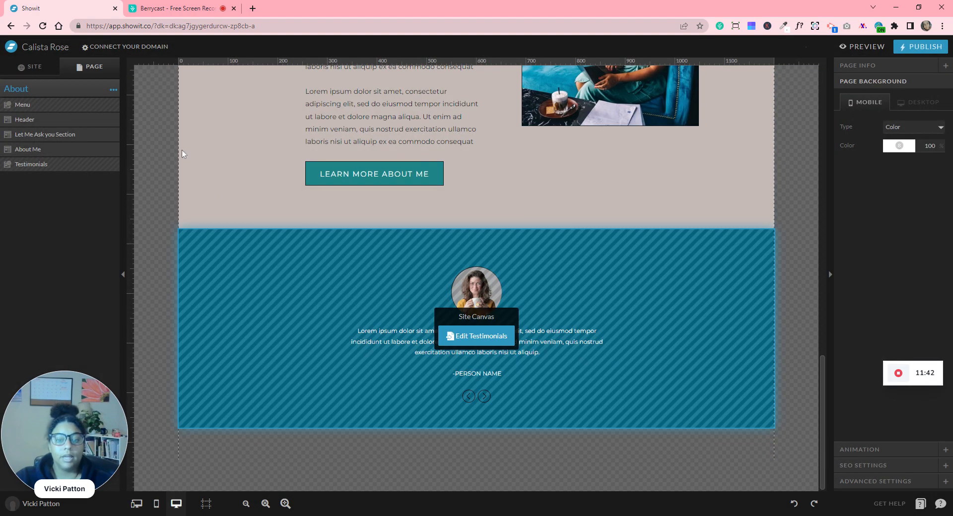
Add the current site's CTA site canvas to the About page, below the Testimonials canvas.
click(114, 90)
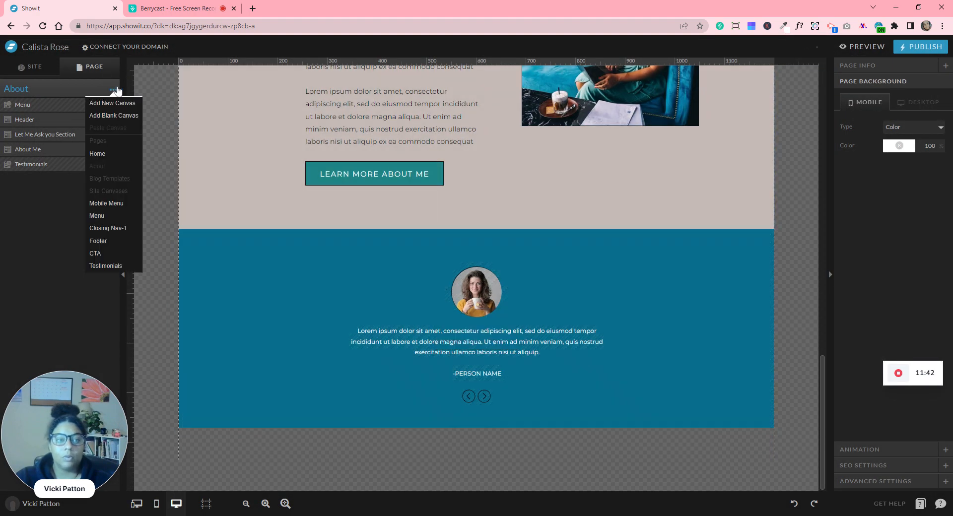
click(121, 111)
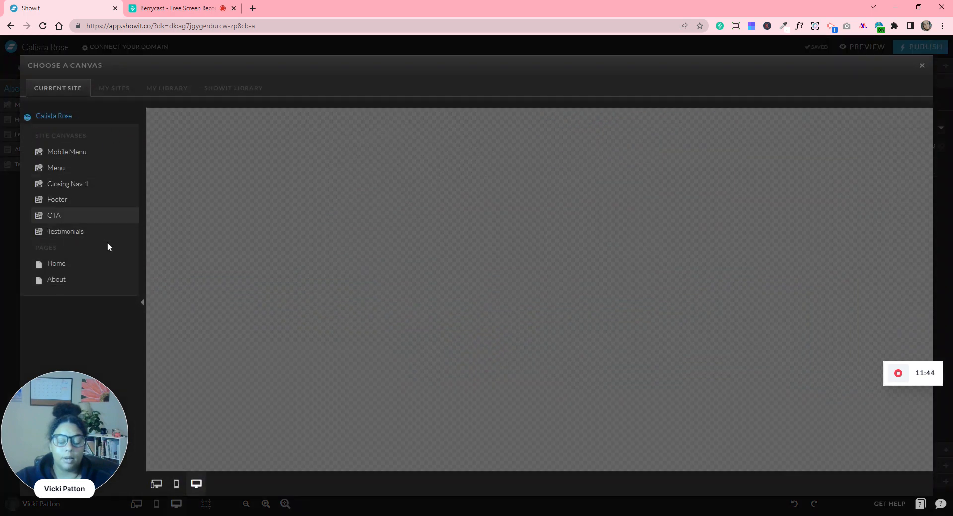
click(87, 217)
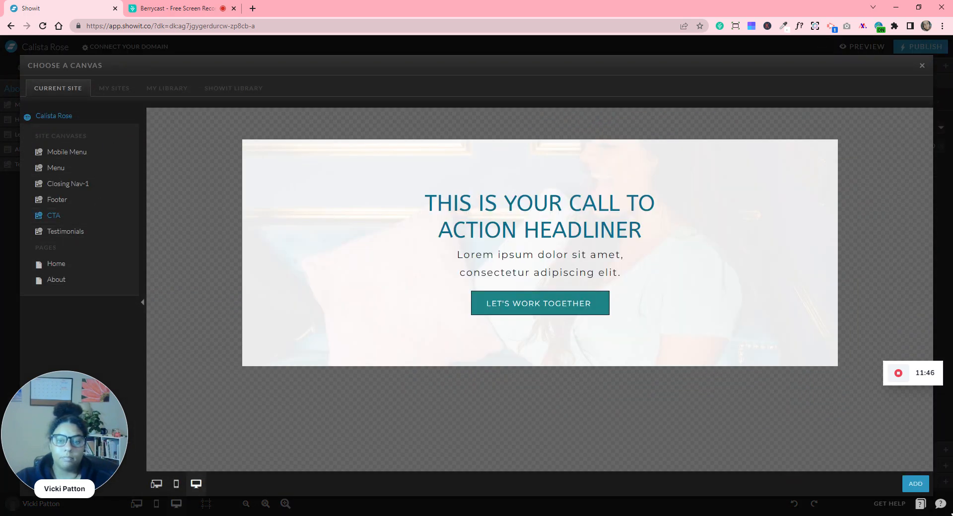
click(915, 484)
click(575, 310)
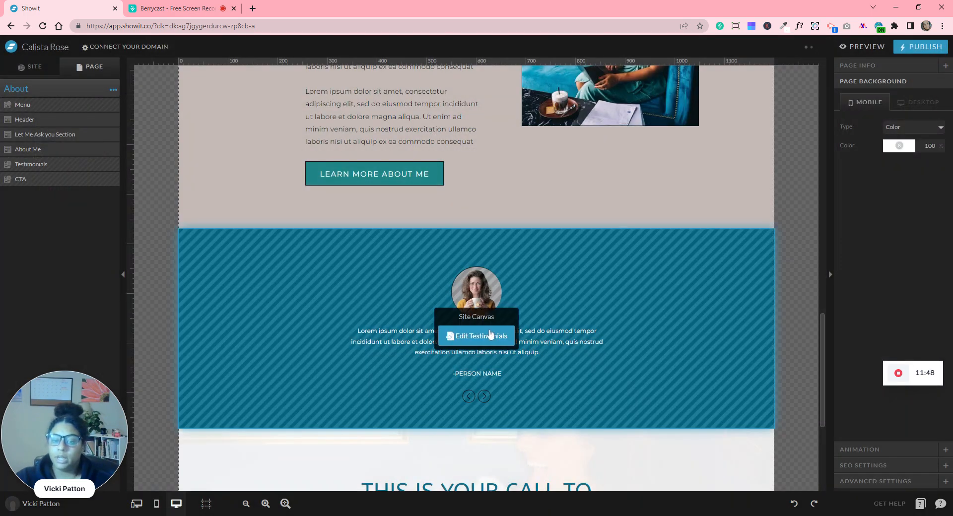
click(797, 257)
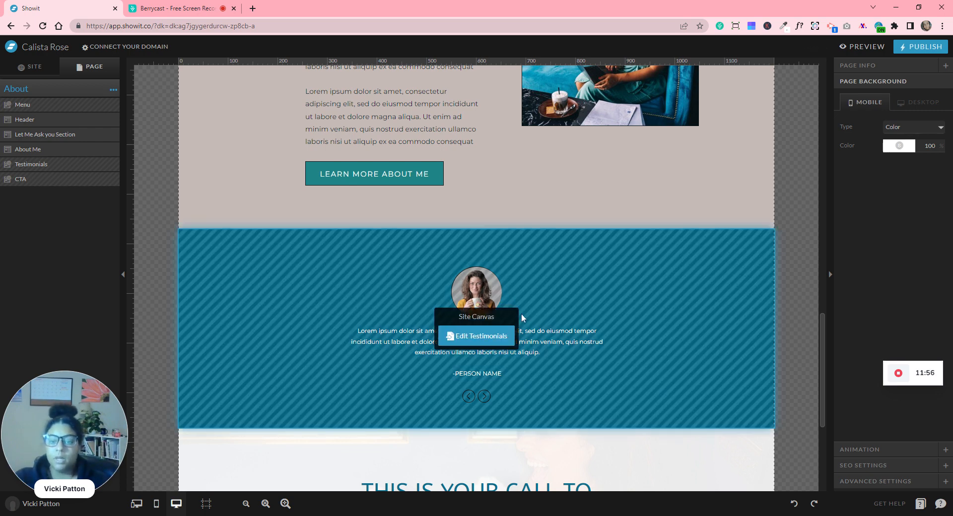
Select the Testimonials canvas and review how it and the CTA canvas fit with the sections above.
click(523, 310)
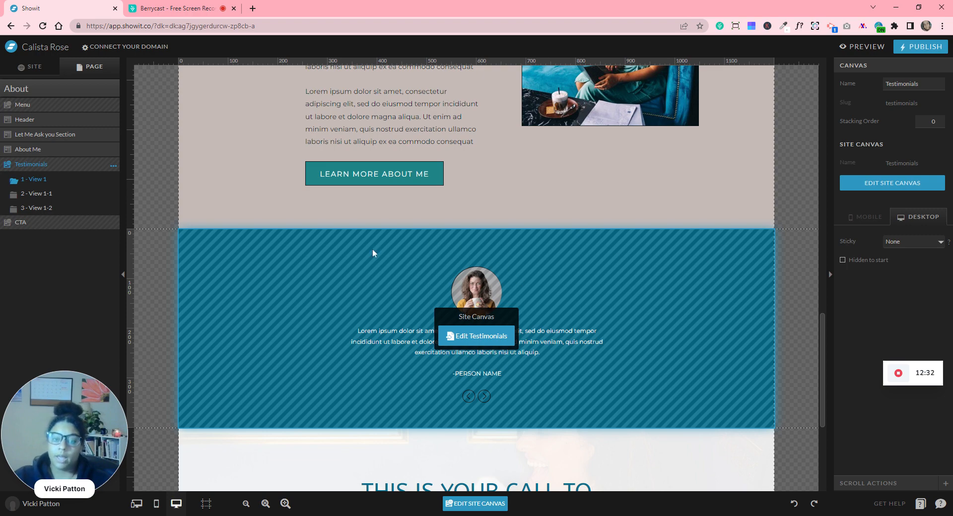
scroll(584, 288, down, 5)
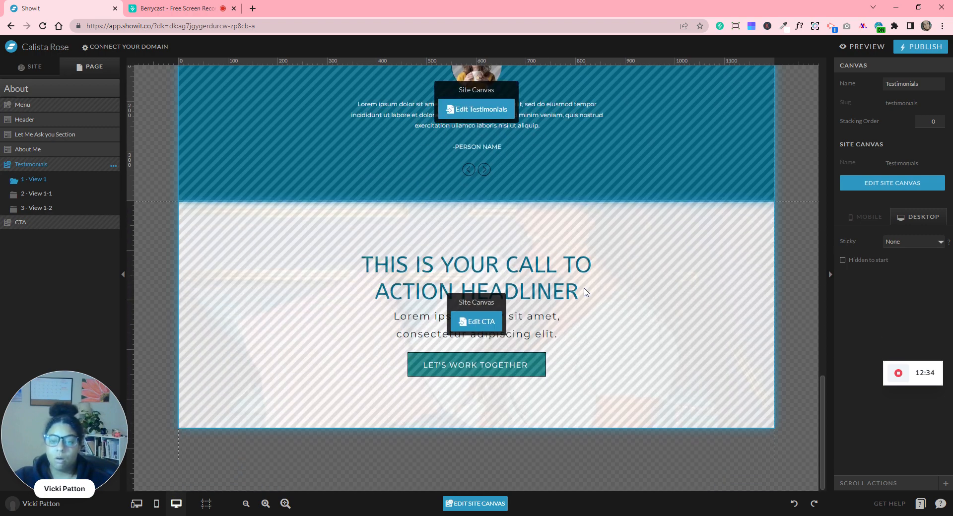
scroll(583, 287, up, 3)
scroll(584, 289, down, 2)
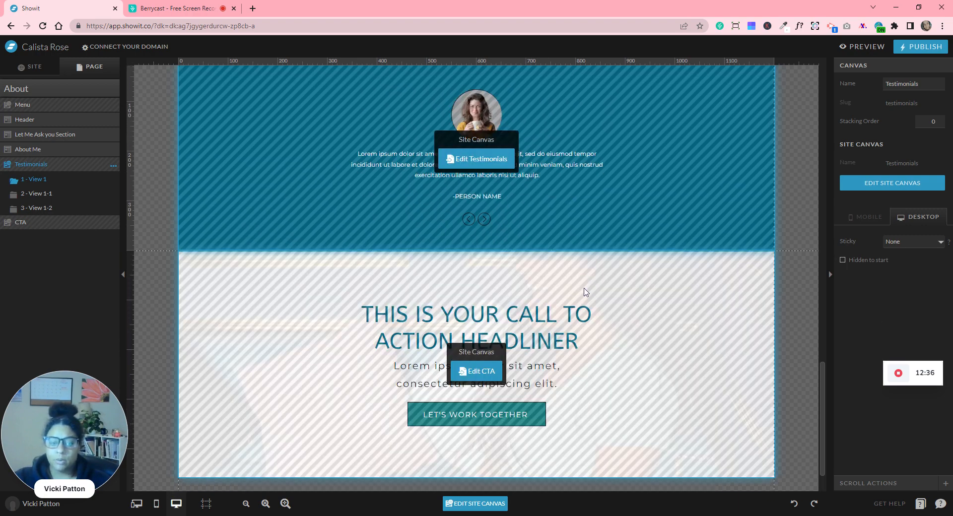
scroll(410, 223, up, 2)
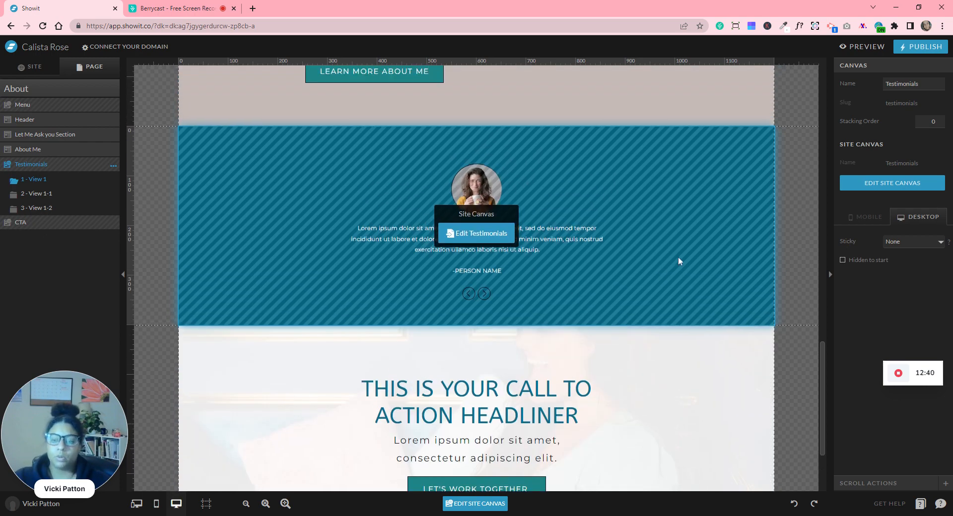
scroll(791, 310, down, 3)
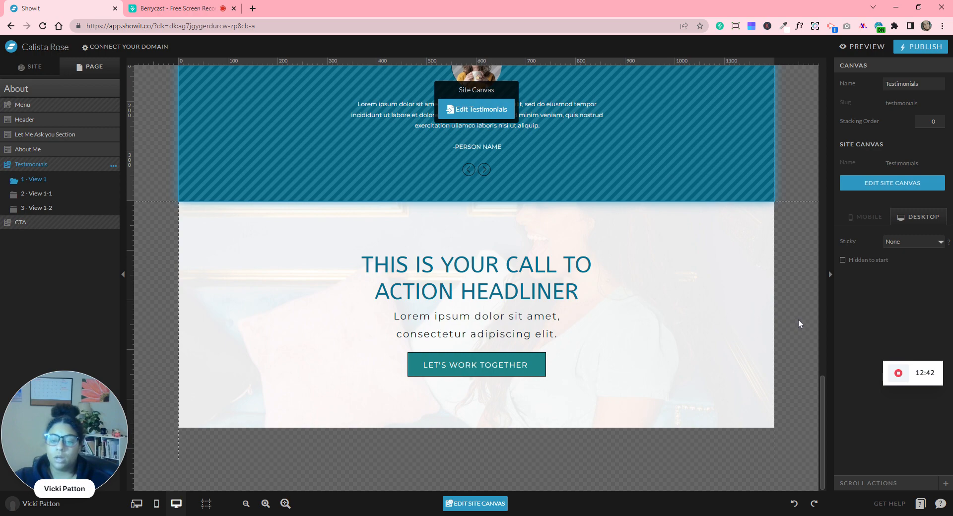
scroll(562, 293, up, 15)
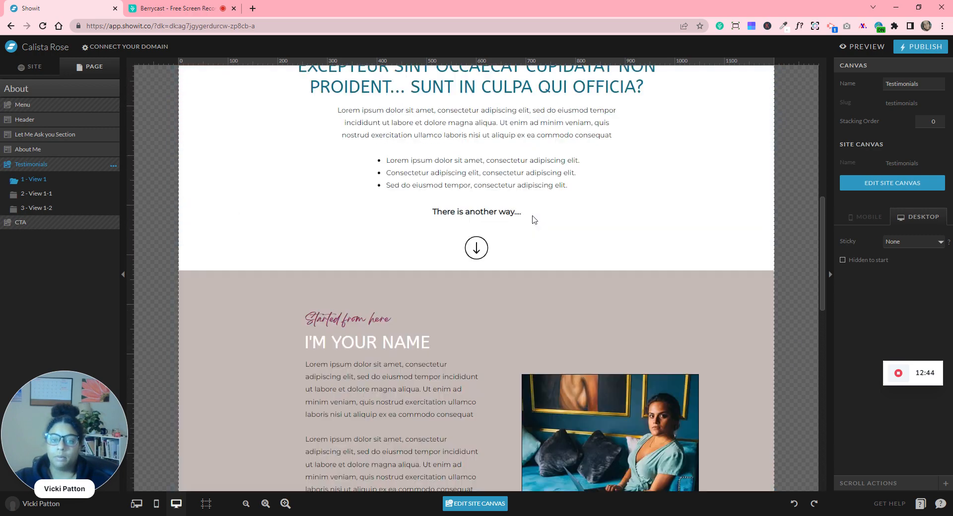
scroll(534, 219, up, 6)
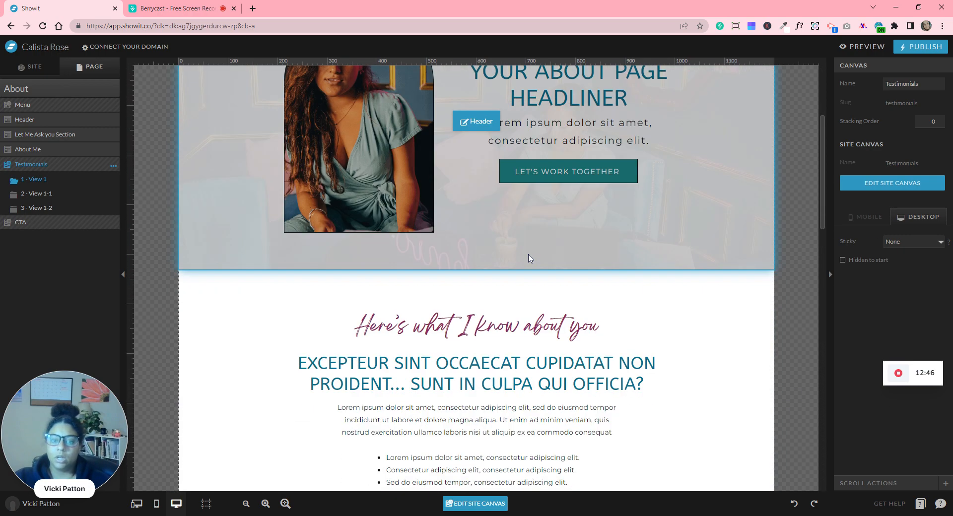
scroll(530, 258, down, 20)
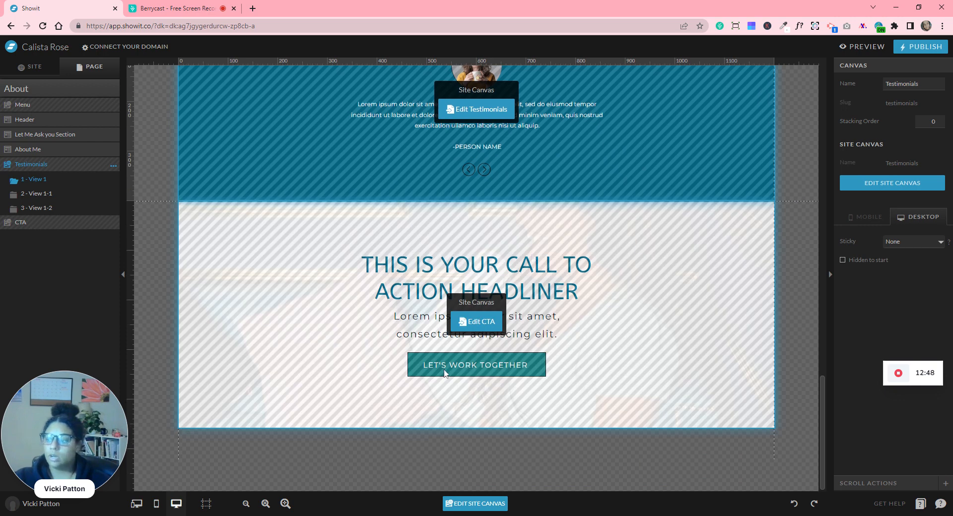
Add the current site's Footer site canvas to the end of the About page, below the CTA canvas.
click(113, 92)
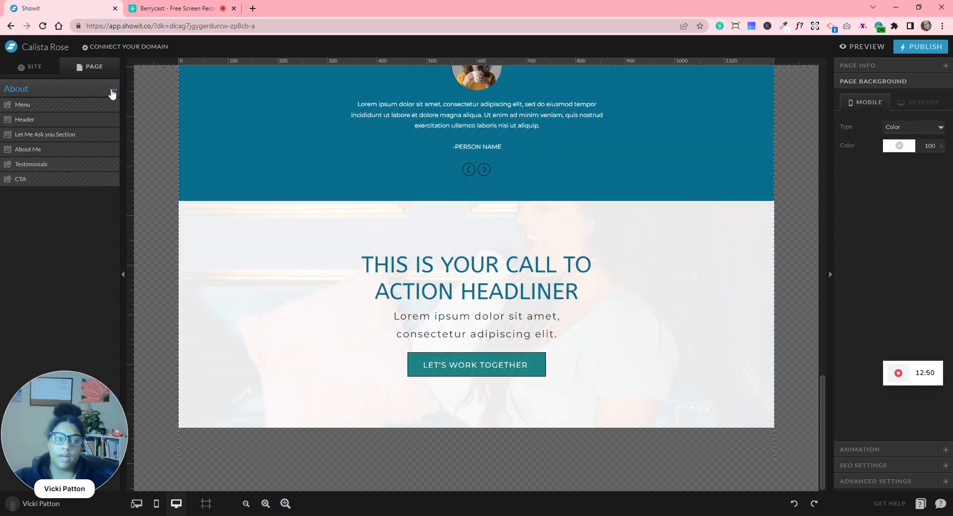
click(114, 92)
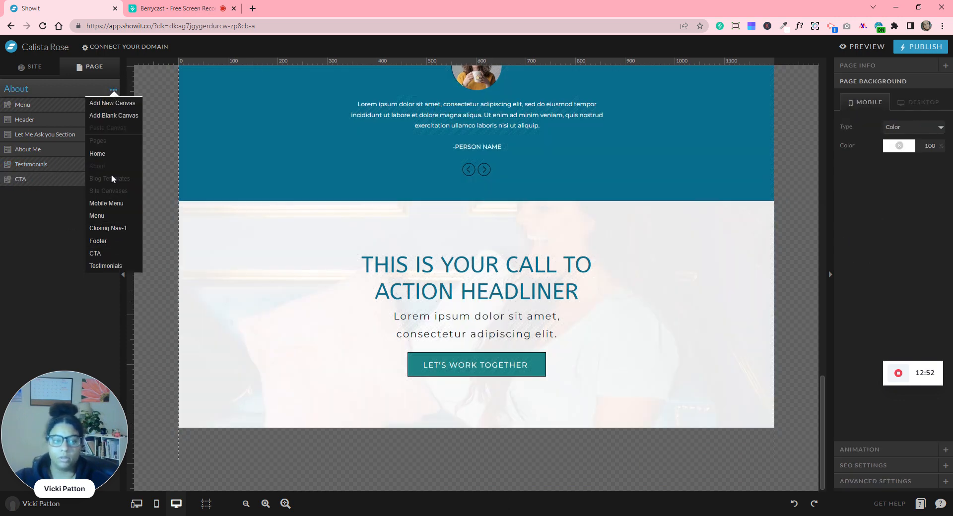
click(111, 102)
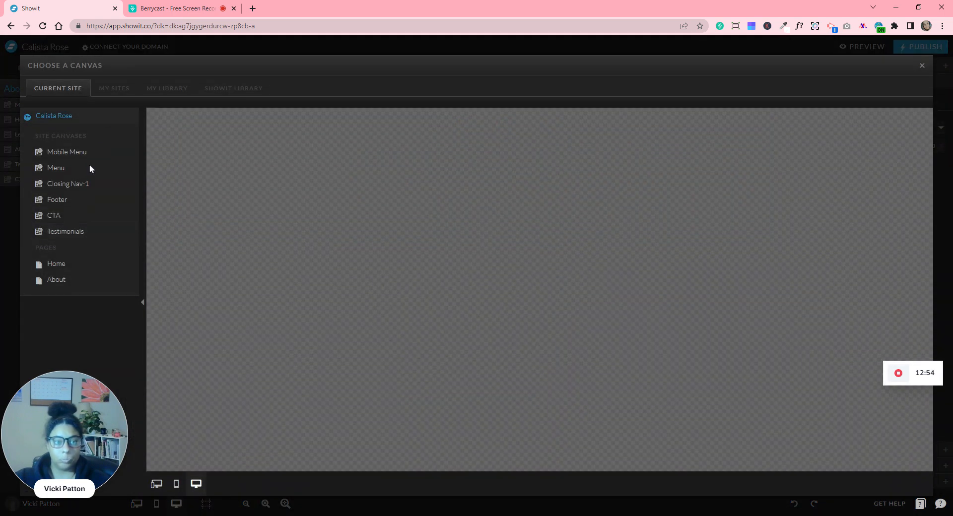
click(72, 203)
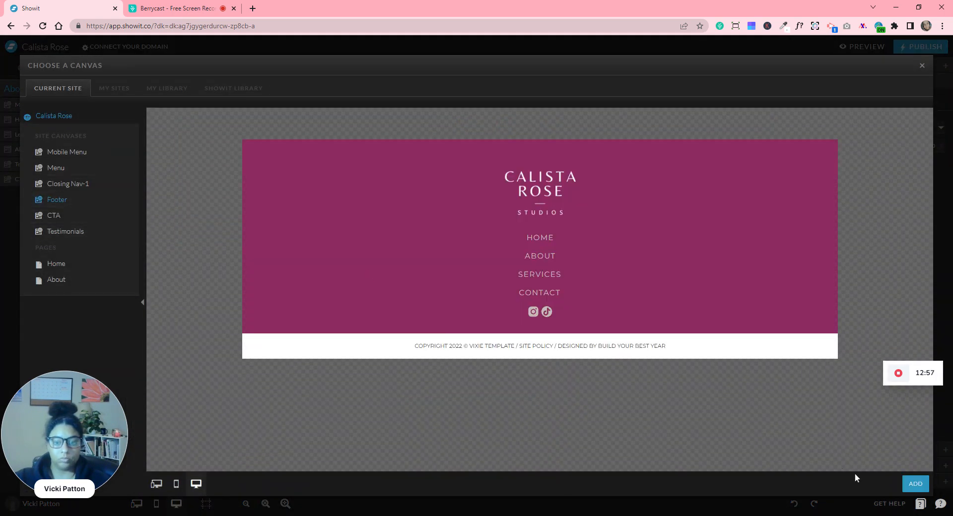
click(915, 484)
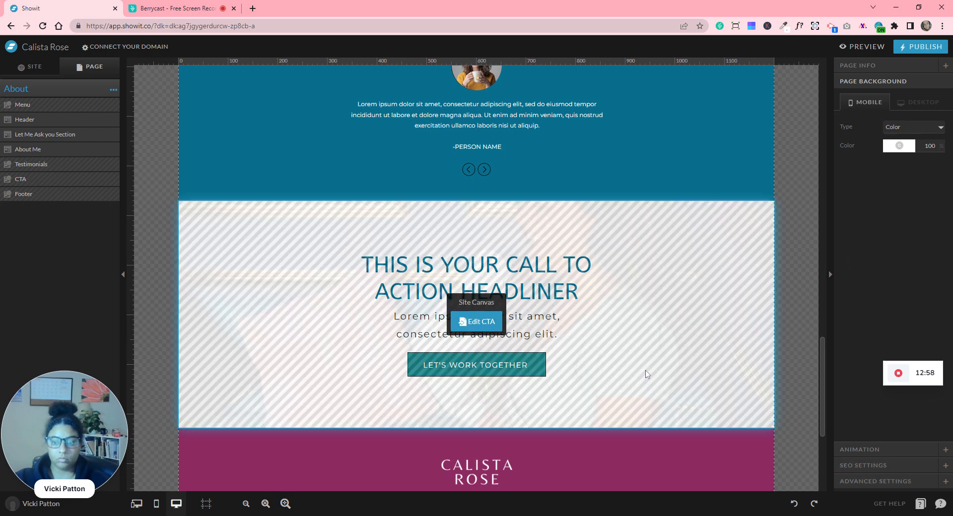
Switch to the mobile layout and check the size of the Header canvas's arched Image Frame.
click(156, 504)
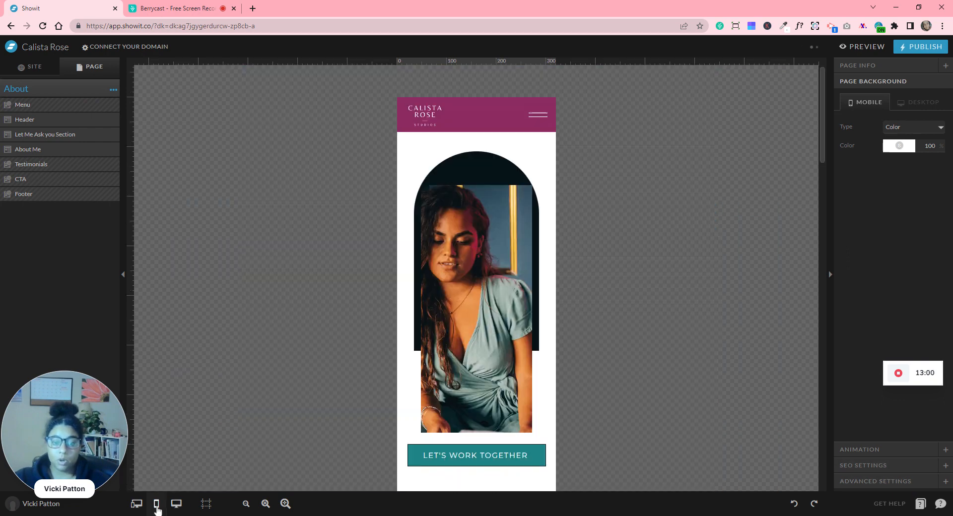
scroll(624, 261, down, 3)
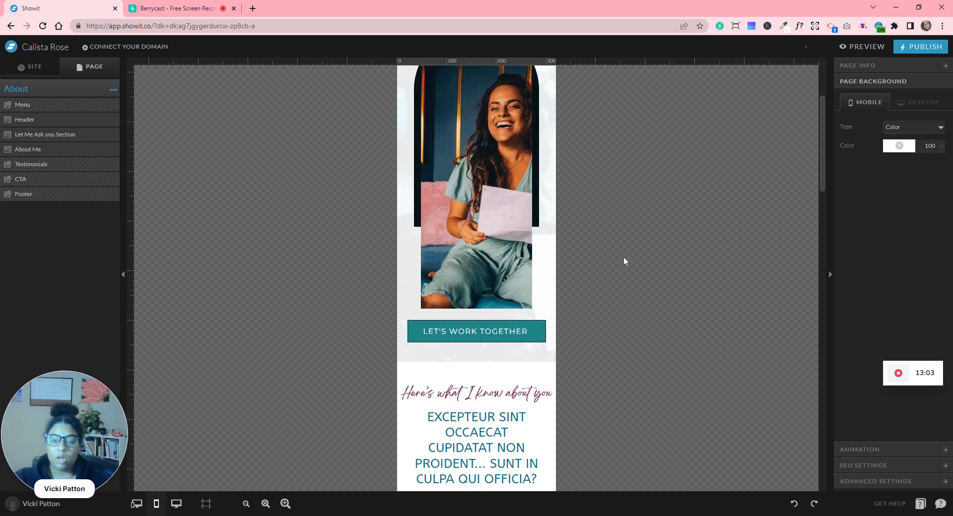
scroll(623, 257, up, 2)
click(468, 169)
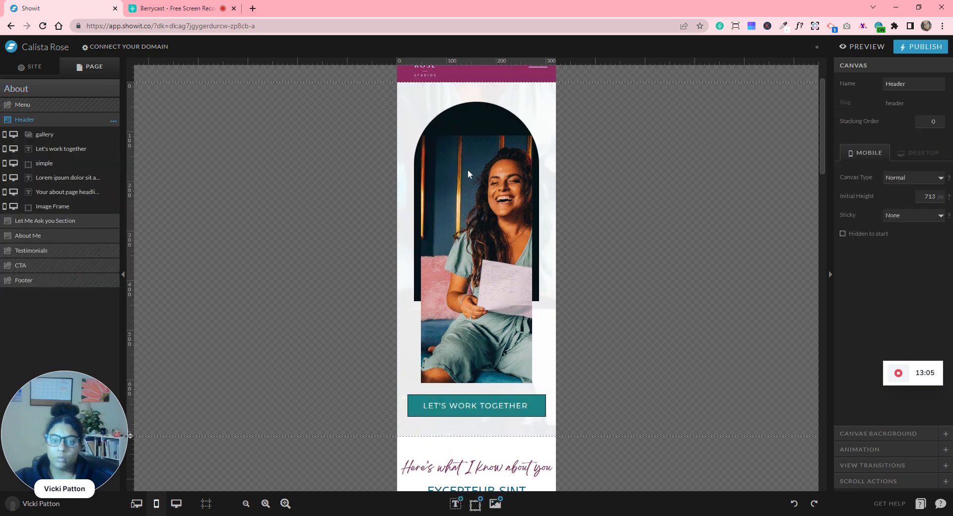
click(467, 169)
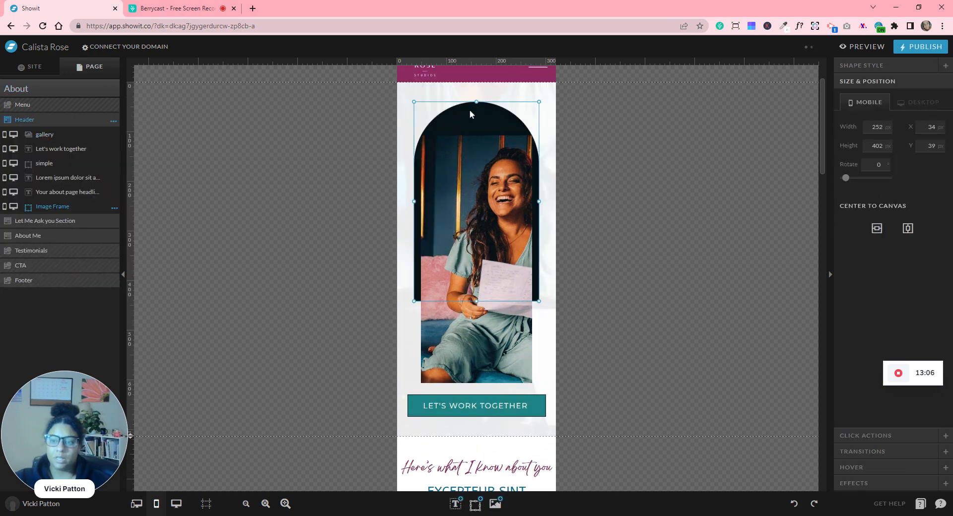
click(879, 68)
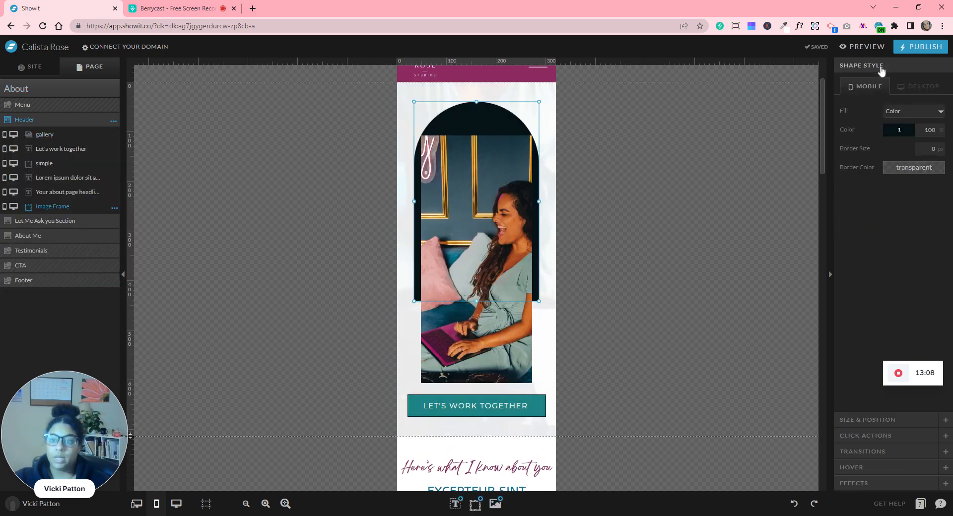
click(871, 422)
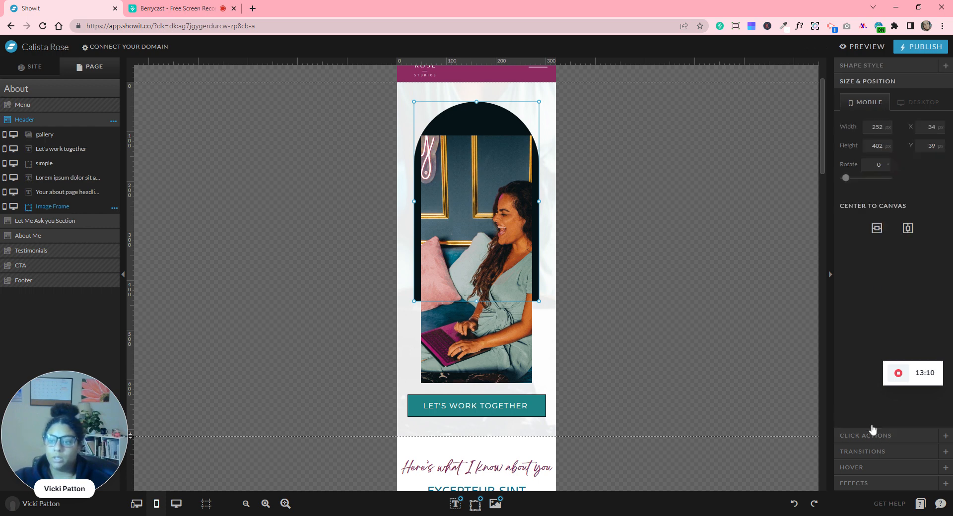
Set the Header gallery's mobile size to 250 px wide and 400 px high.
click(511, 195)
click(873, 143)
text(250)
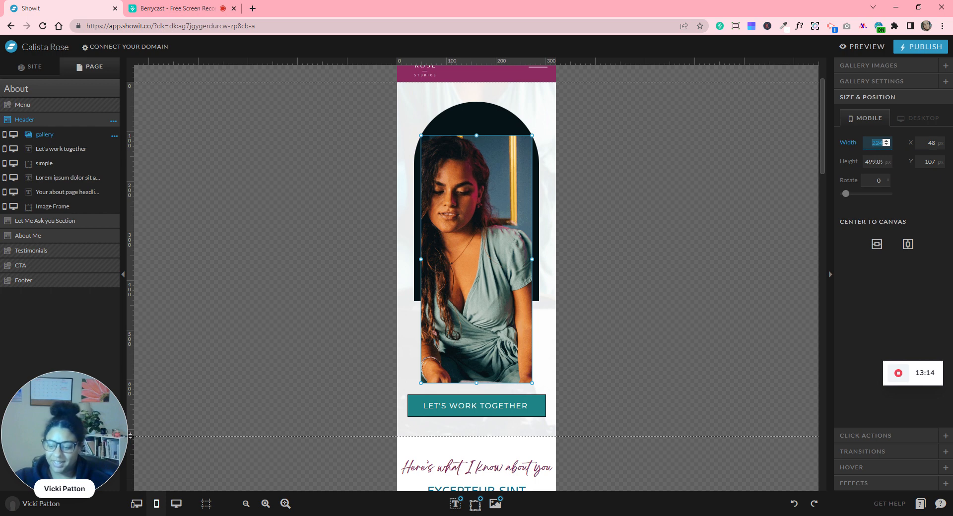
key(Return)
key(Tab)
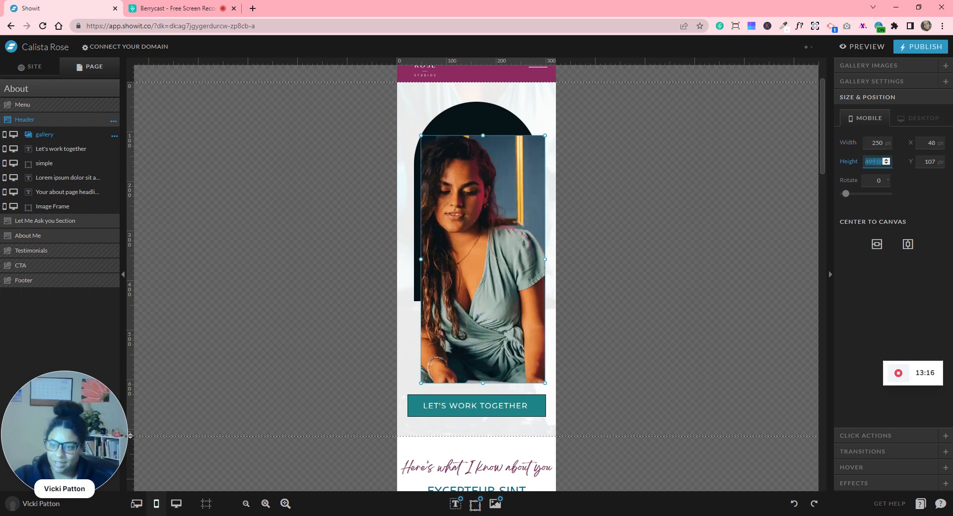
text(400)
key(Return)
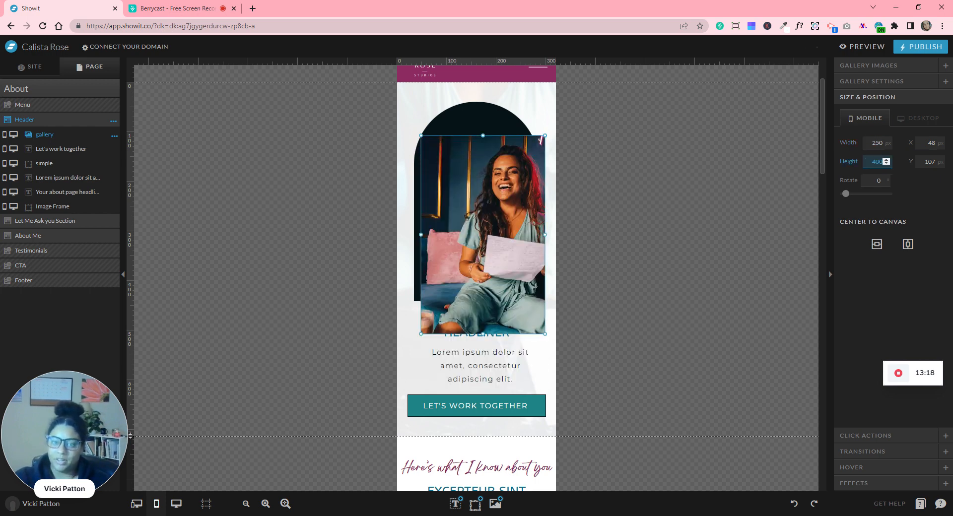
Give the Header gallery a curved top with 125 px upper corners and move it over the arched Image Frame.
click(856, 484)
click(923, 244)
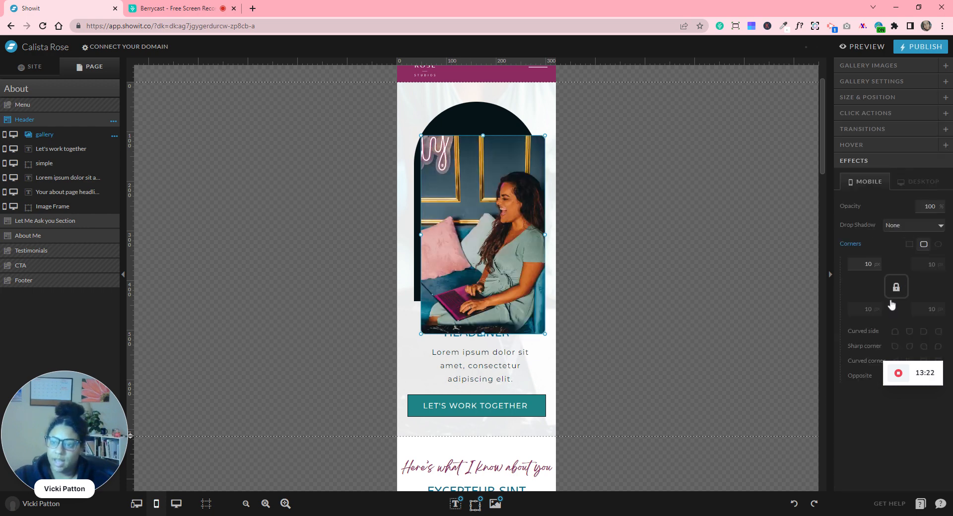
click(895, 332)
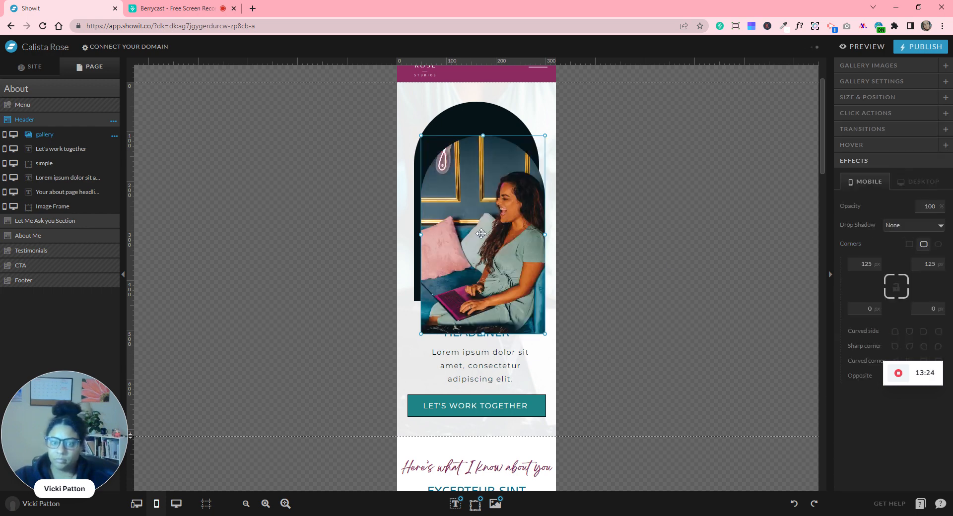
drag(490, 256, 479, 222)
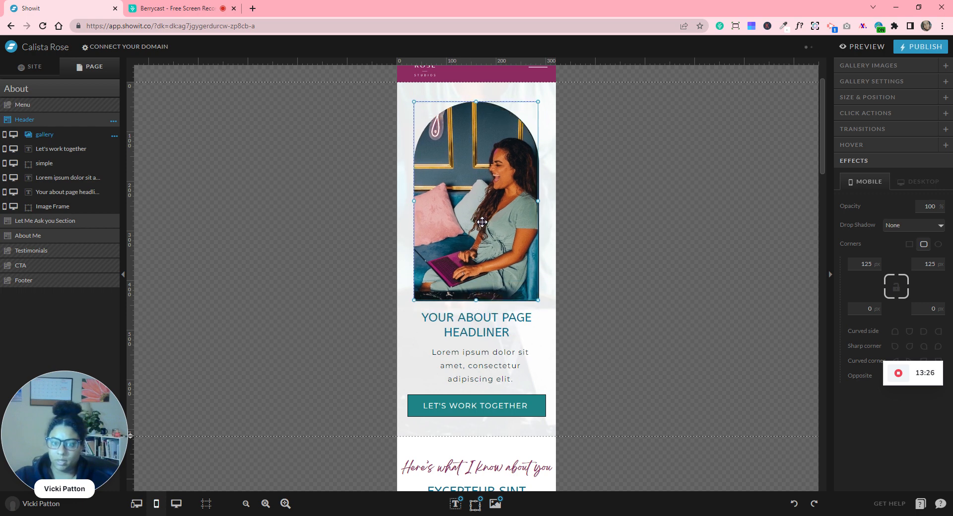
click(637, 230)
drag(637, 230, 420, 225)
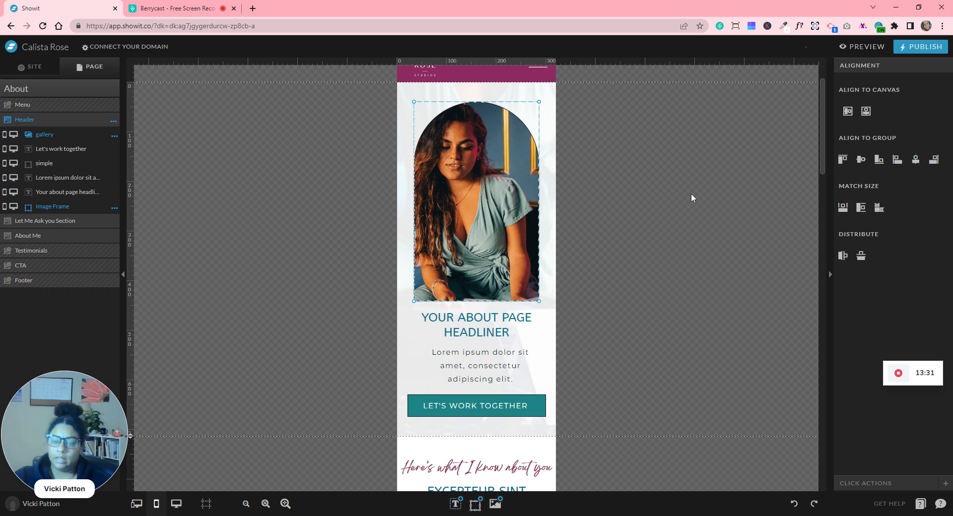
click(564, 221)
Extend the mobile height of the Let Me Ask you Section canvas to about 1076 px.
scroll(545, 228, down, 6)
scroll(544, 224, down, 3)
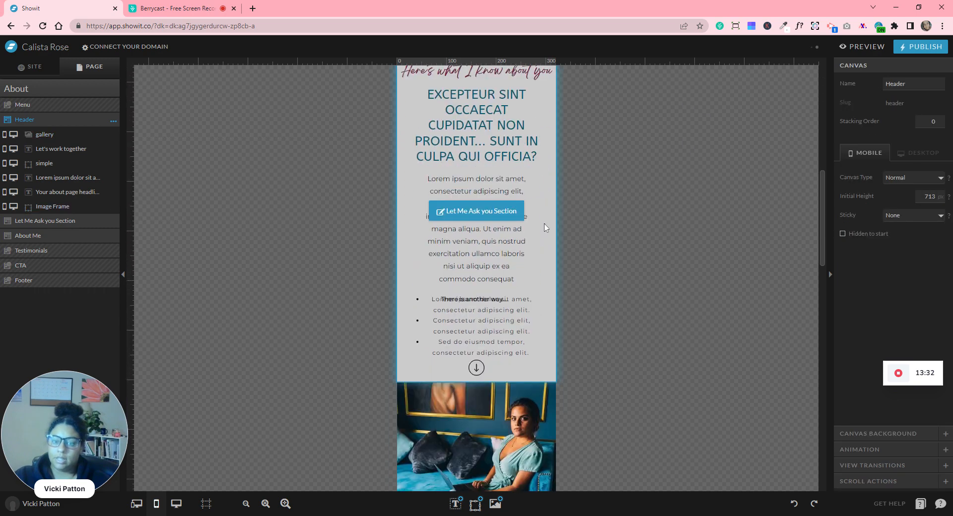
click(462, 263)
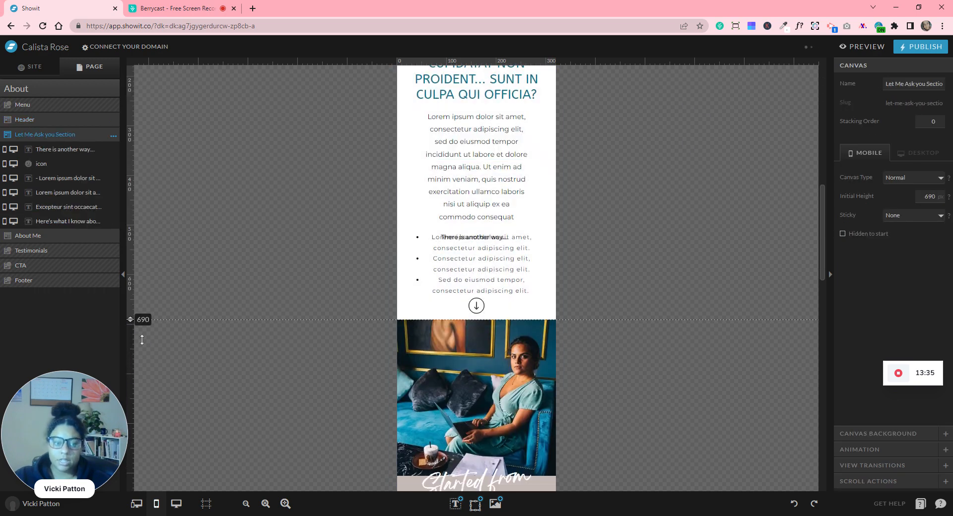
key(ctrl+z)
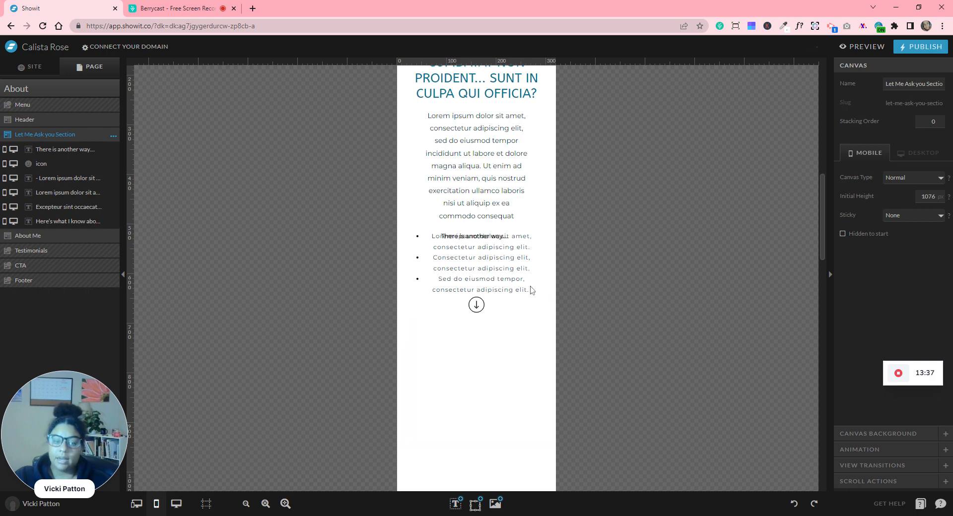
Move the arrow icon aside, then shrink the "There is another way..." text box and place it just below the bulleted list.
scroll(530, 292, down, 1)
drag(468, 178, 489, 299)
click(482, 246)
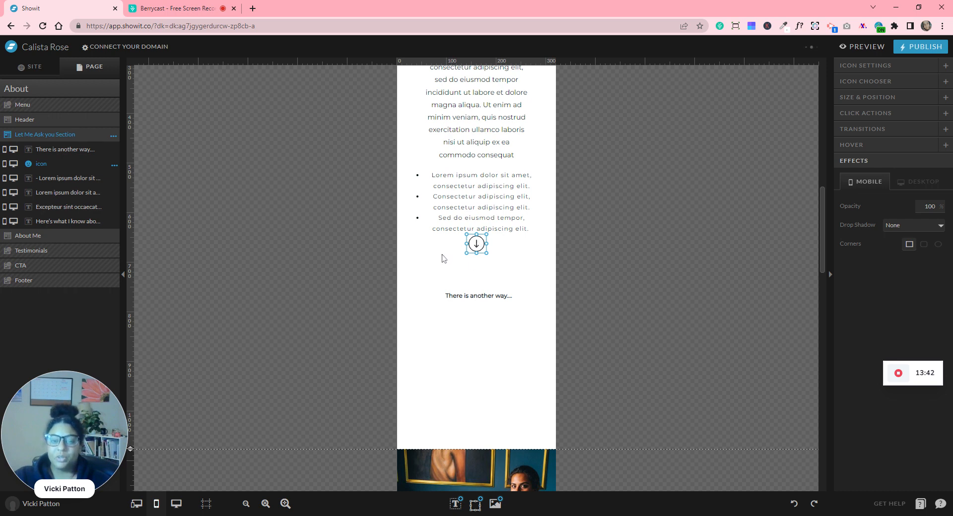
drag(475, 244, 387, 330)
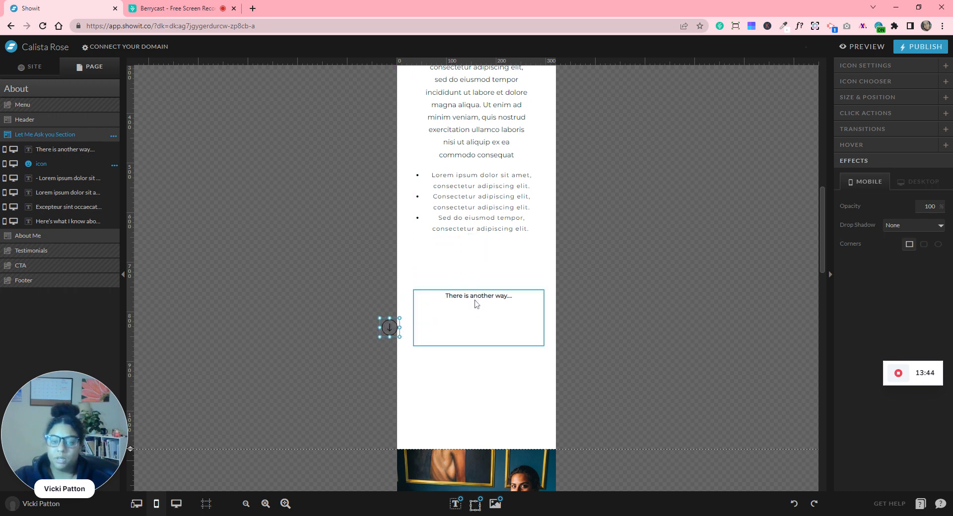
click(476, 339)
drag(477, 346, 493, 251)
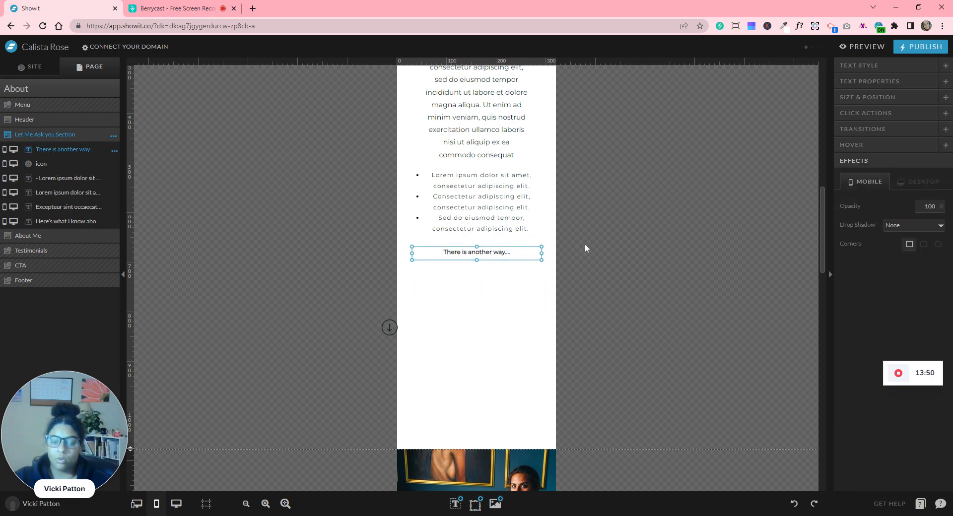
Center the arrow icon below the "There is another way..." text and shorten the canvas to end just below the icon.
scroll(585, 244, up, 3)
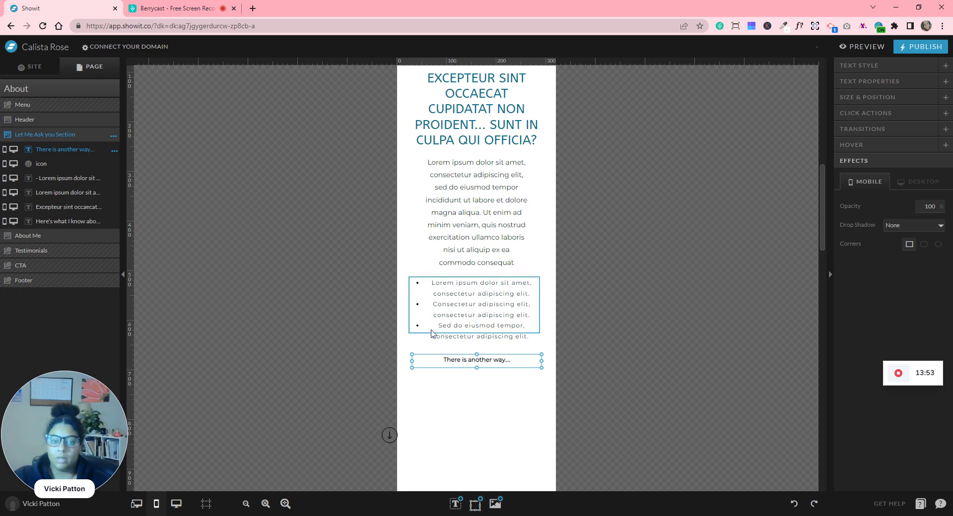
scroll(401, 322, down, 3)
drag(399, 314, 484, 266)
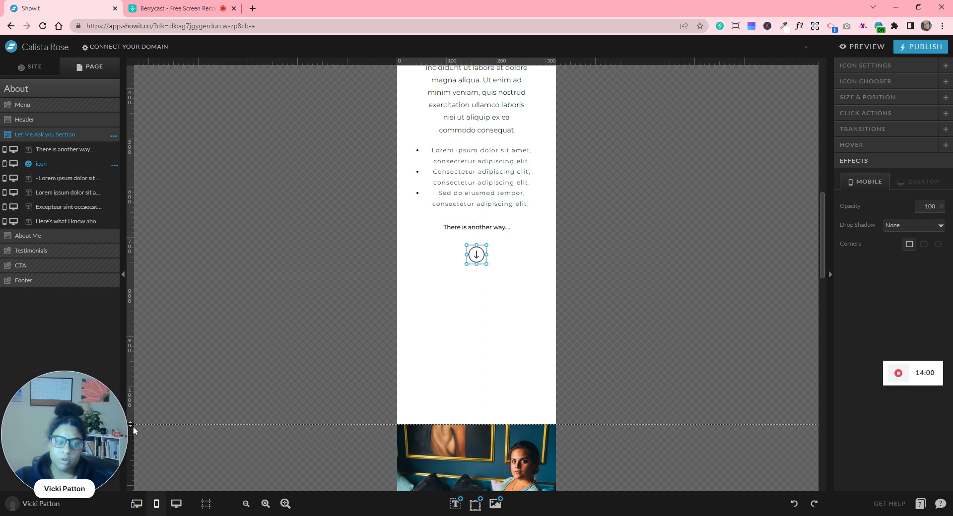
scroll(253, 384, down, 2)
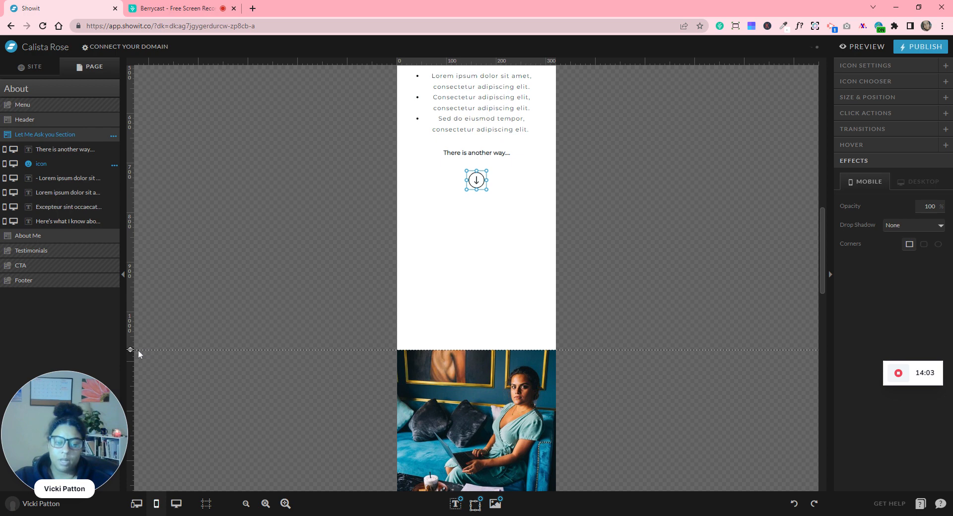
drag(131, 350, 154, 224)
Widen the "Started from here" text box in the About Me canvas to about 378 px so it fits on one line.
scroll(612, 367, up, 15)
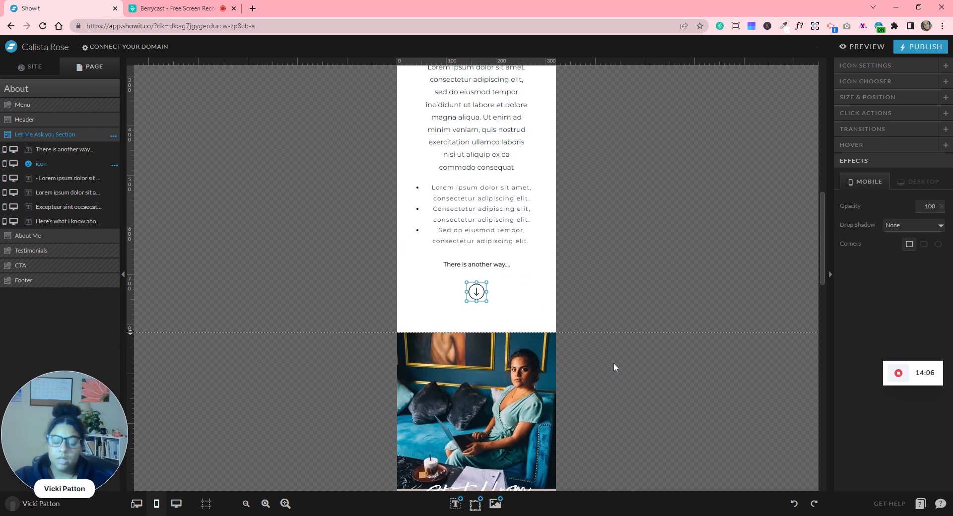
scroll(618, 365, up, 3)
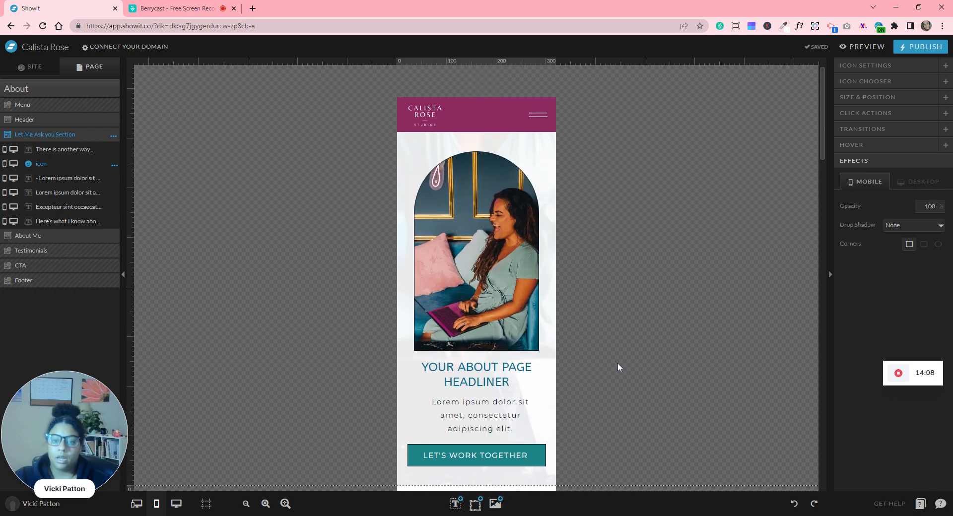
scroll(619, 367, down, 4)
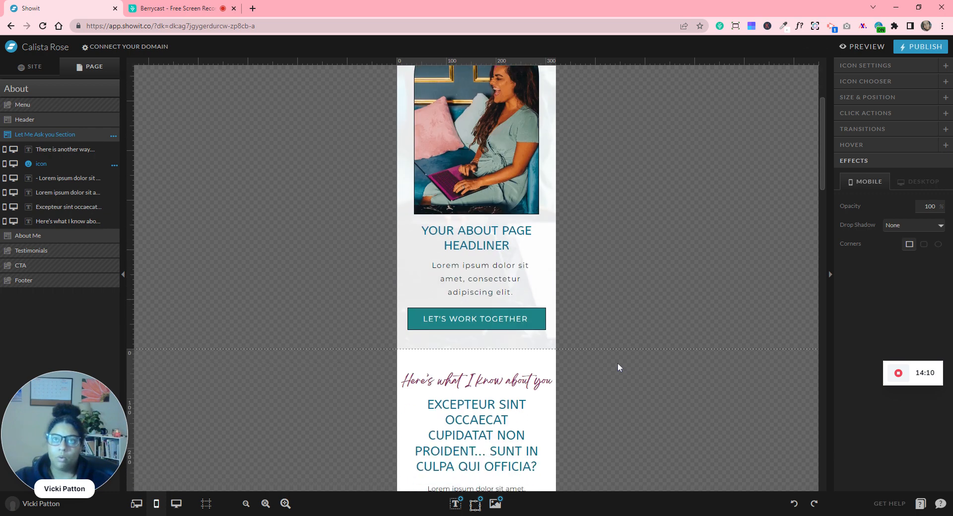
scroll(618, 366, down, 10)
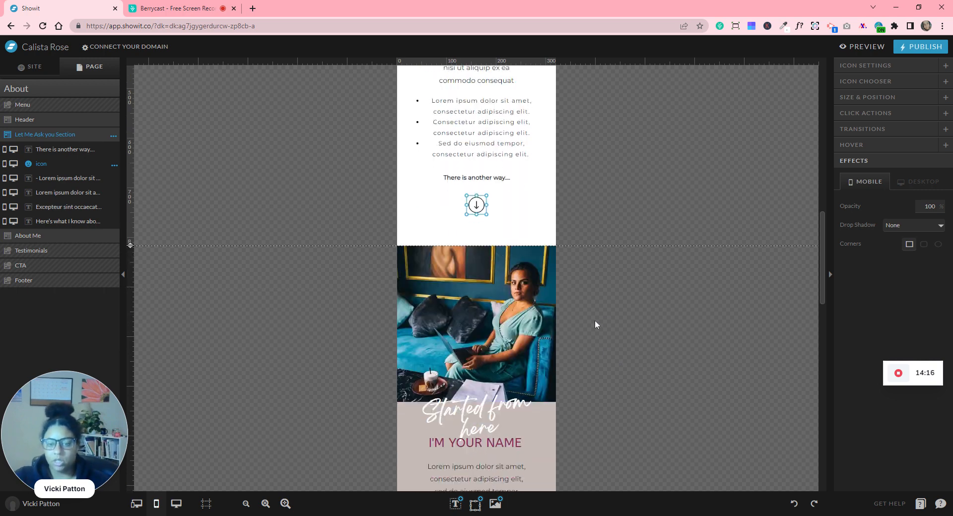
scroll(594, 318, down, 3)
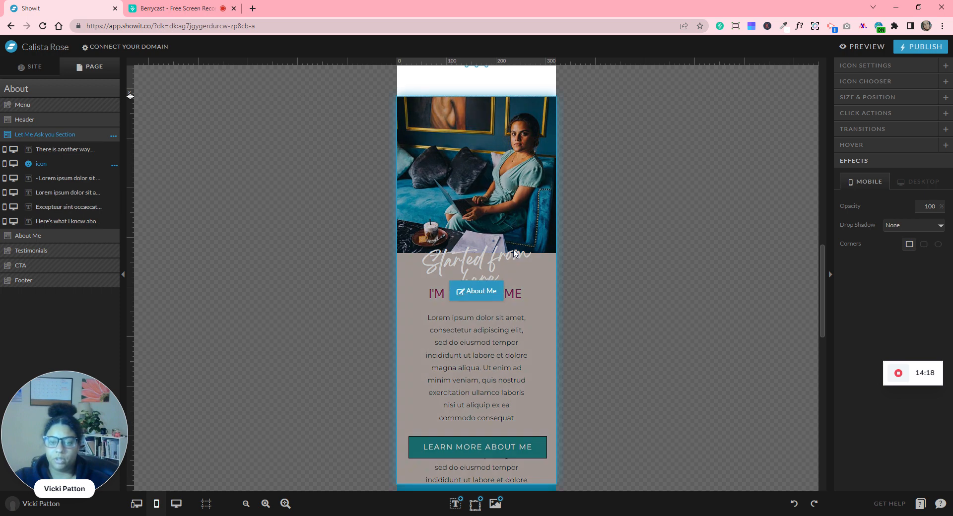
click(548, 253)
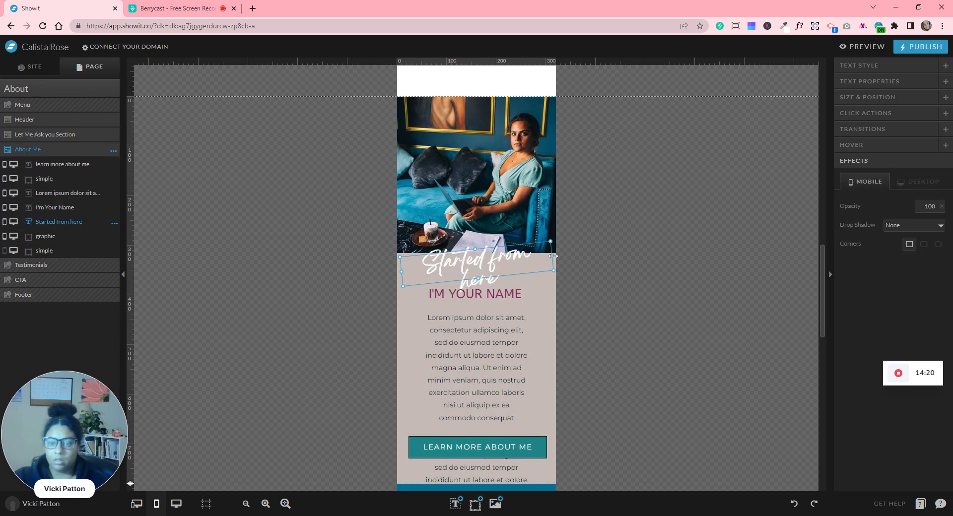
drag(553, 255, 590, 253)
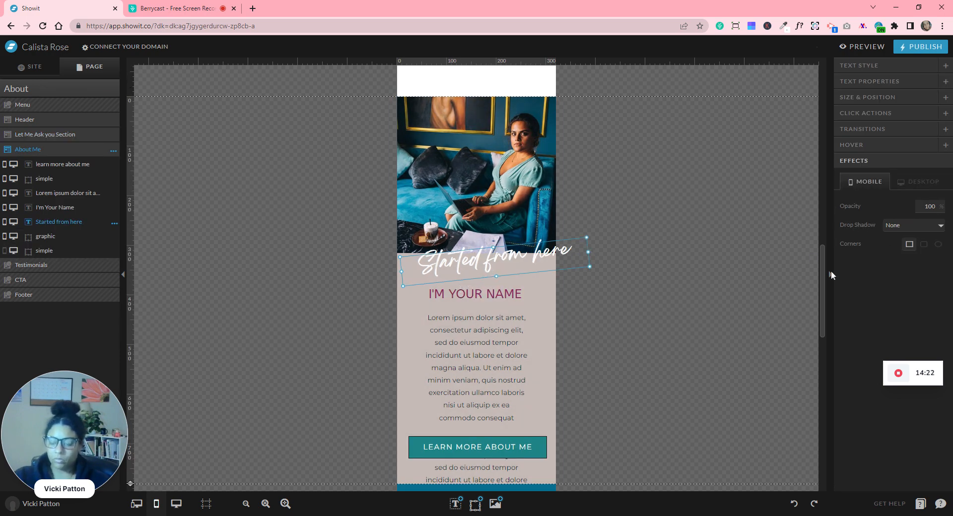
Set the rotation of the "Started from here" text to 0 degrees.
click(868, 97)
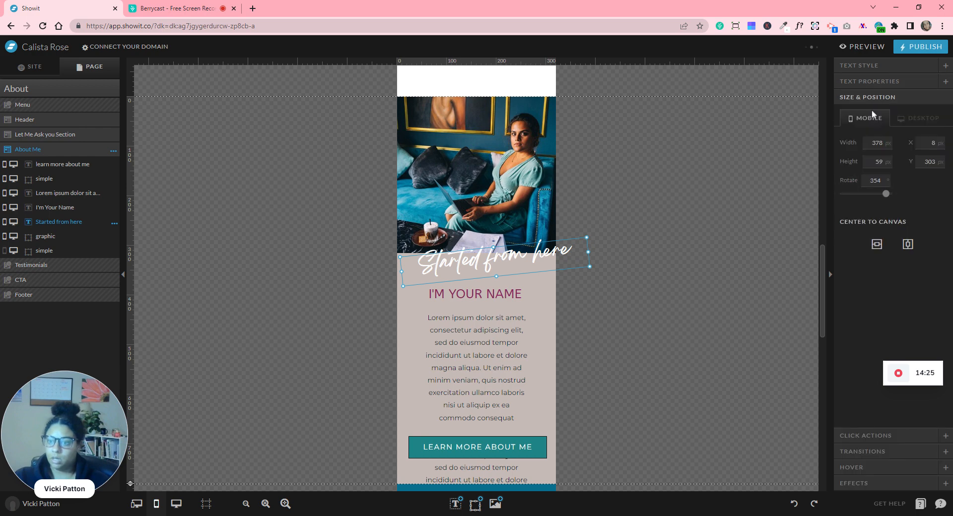
double_click(876, 180)
text(0)
key(Return)
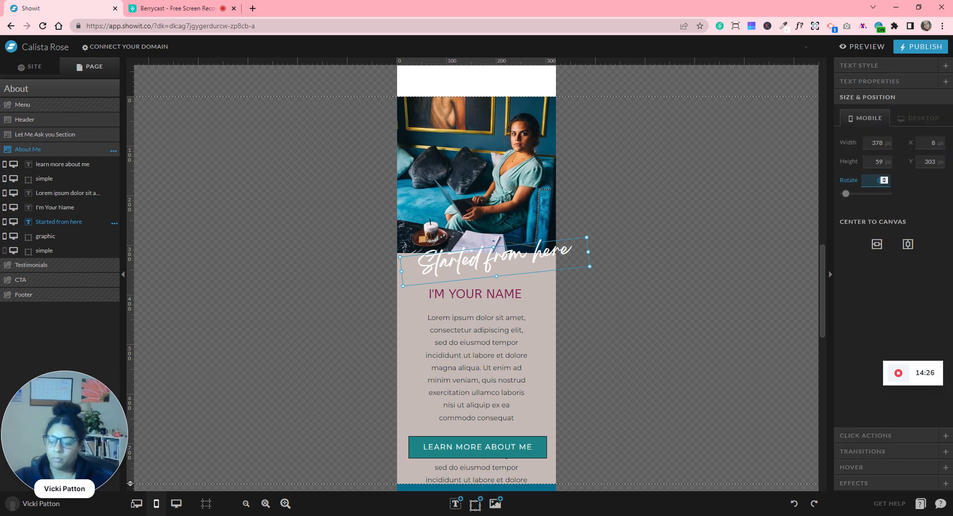
Reduce the font size of the "Started from here" text to 29 px and reselect its text box.
click(861, 66)
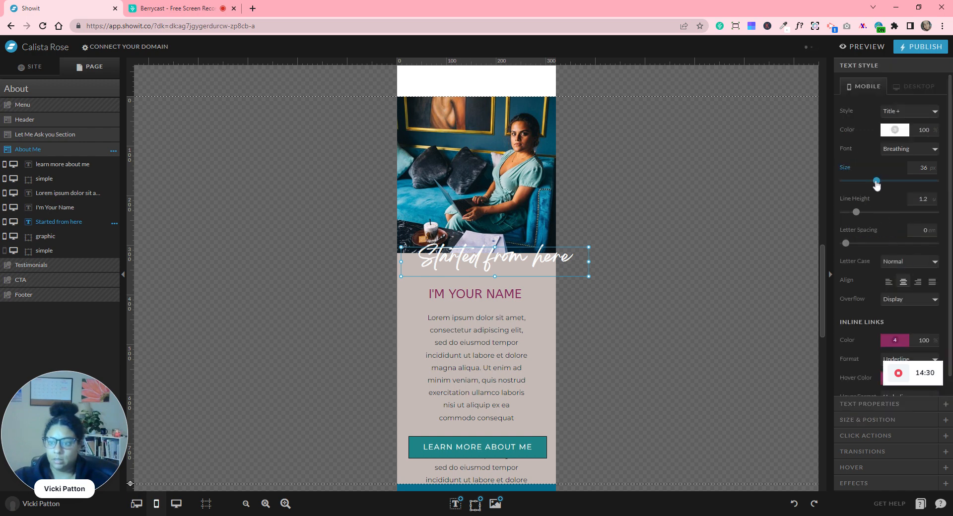
drag(876, 180, 870, 186)
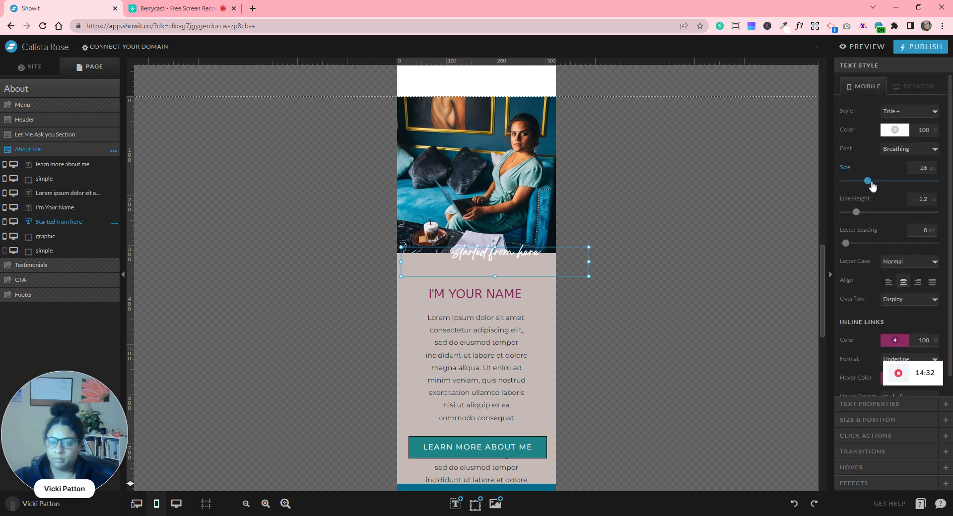
click(725, 323)
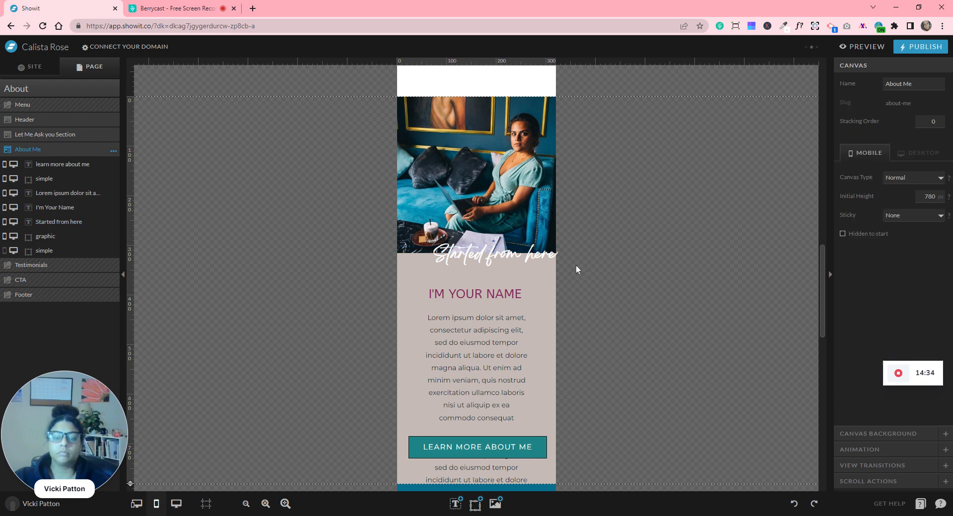
click(520, 274)
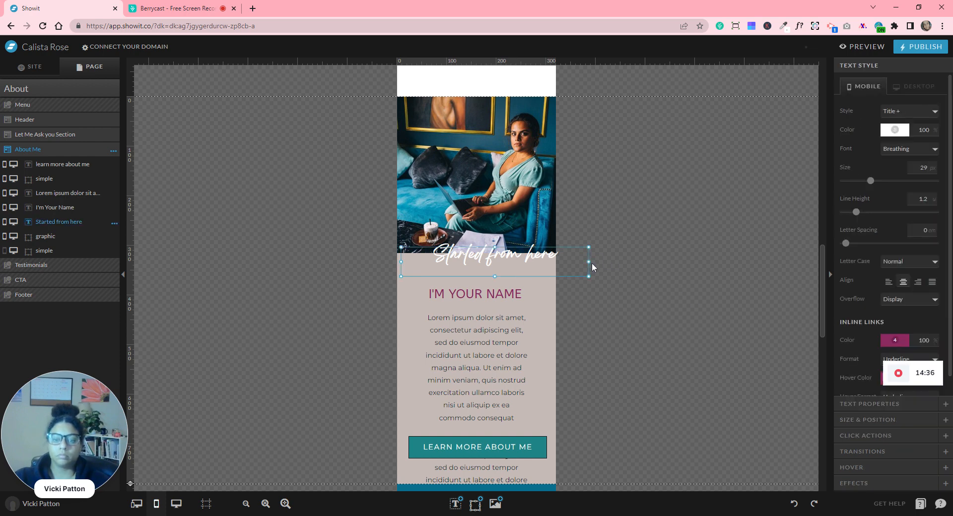
Resize the "Started from here" text box to the canvas width and position it between the photo and the "I'm Your Name" heading.
drag(588, 262, 556, 262)
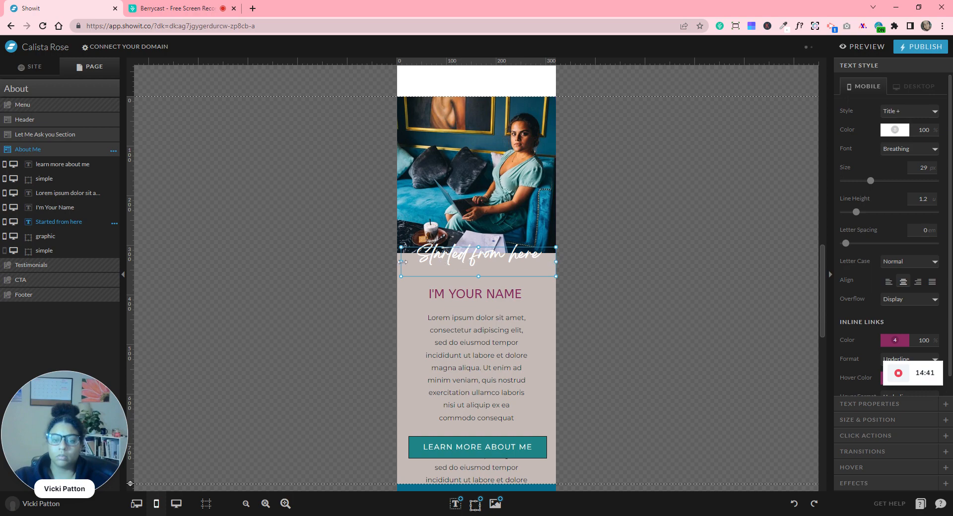
drag(402, 261, 397, 262)
mouse_move(475, 276)
mouse_down()
mouse_move(476, 268)
mouse_move(477, 279)
mouse_up()
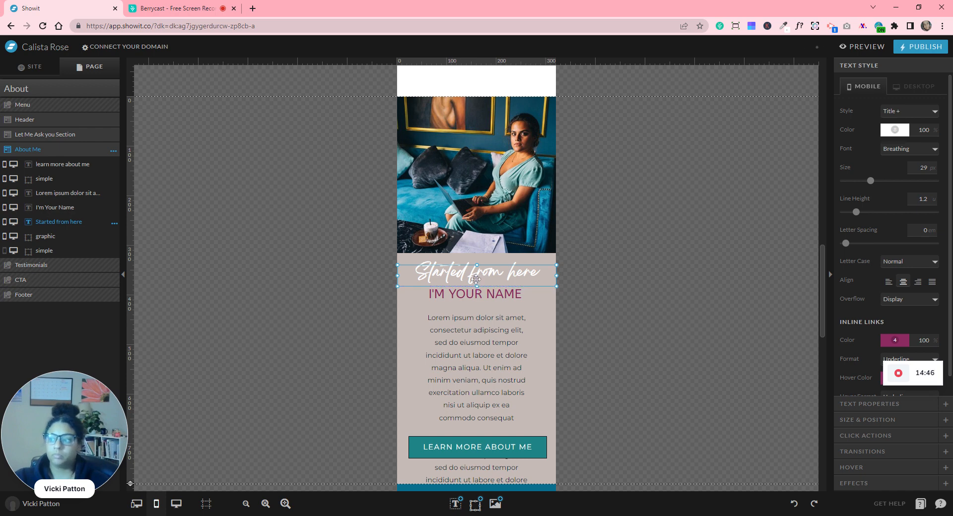
Lengthen the About Me canvas to about 1355 px so it holds all the body paragraphs with spare space below.
click(475, 204)
scroll(637, 244, up, 6)
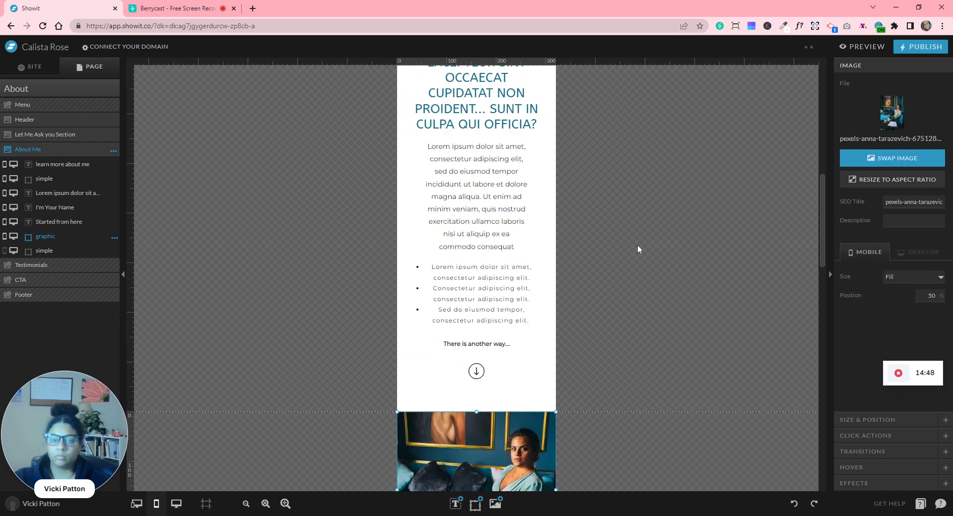
scroll(637, 245, up, 10)
scroll(638, 245, down, 5)
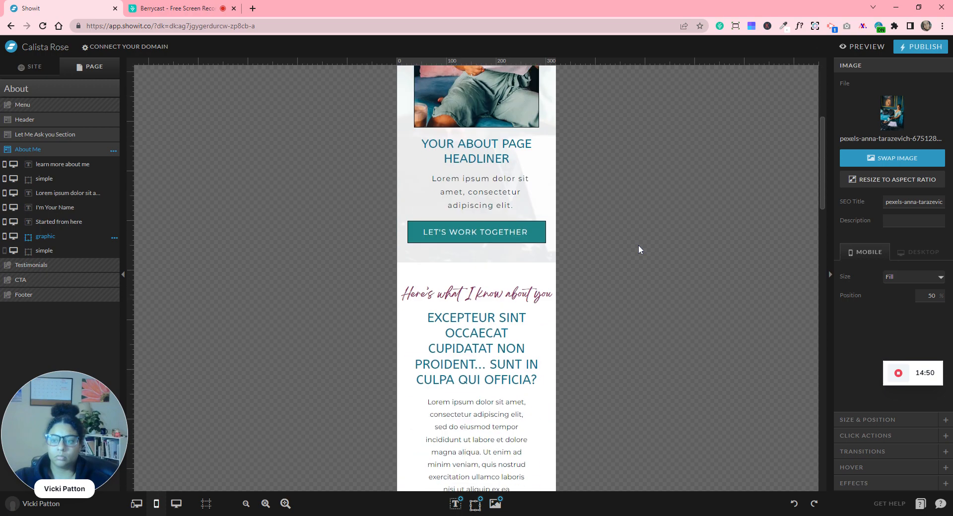
scroll(639, 245, down, 15)
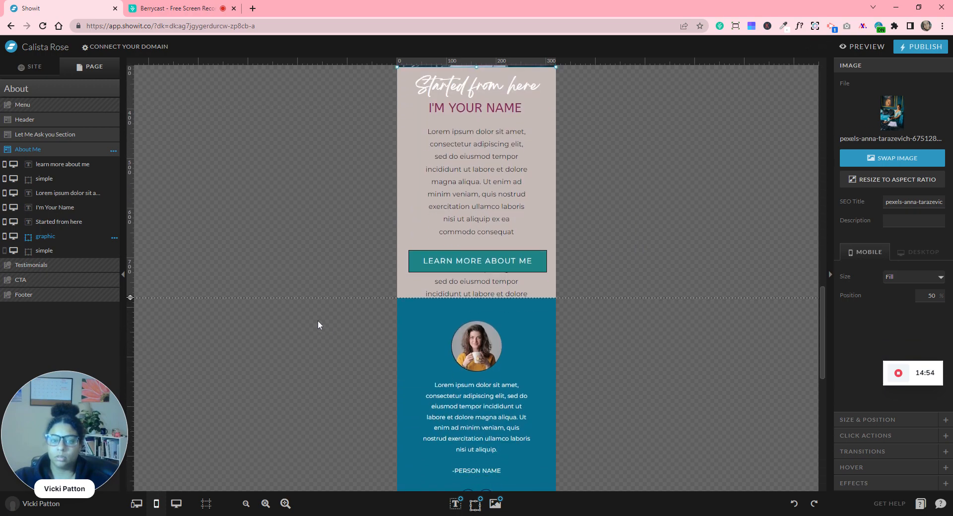
drag(127, 304, 130, 434)
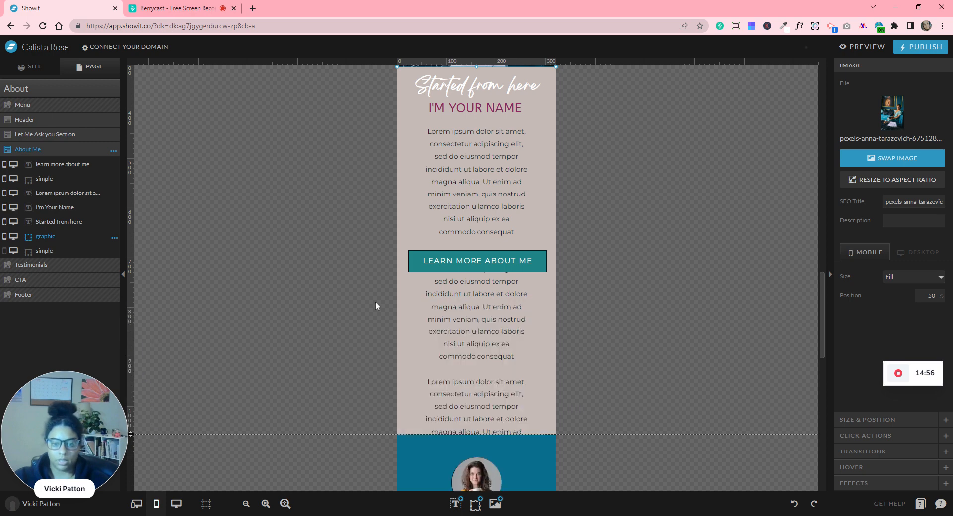
scroll(179, 415, down, 3)
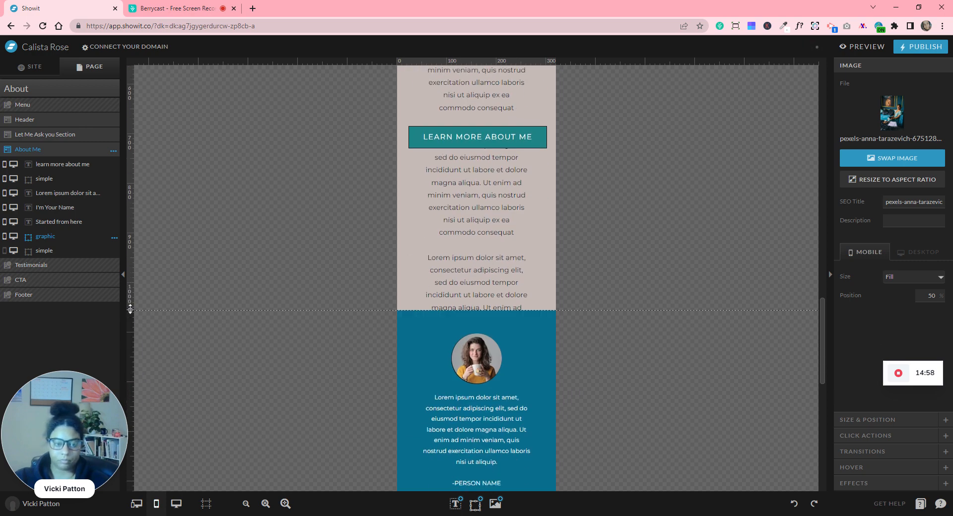
drag(157, 439, 162, 459)
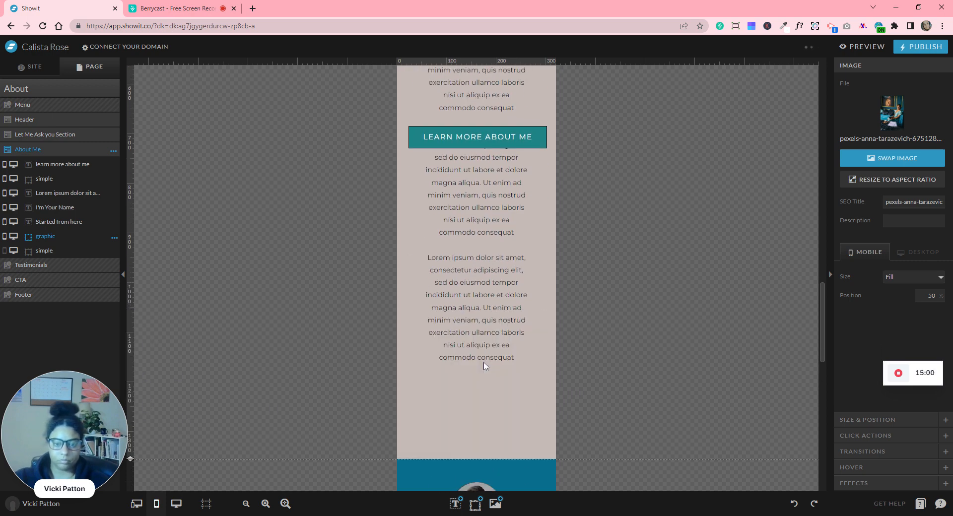
Move the "Learn more about me" label and its button shape together below the last paragraph and center them horizontally on the canvas.
click(526, 133)
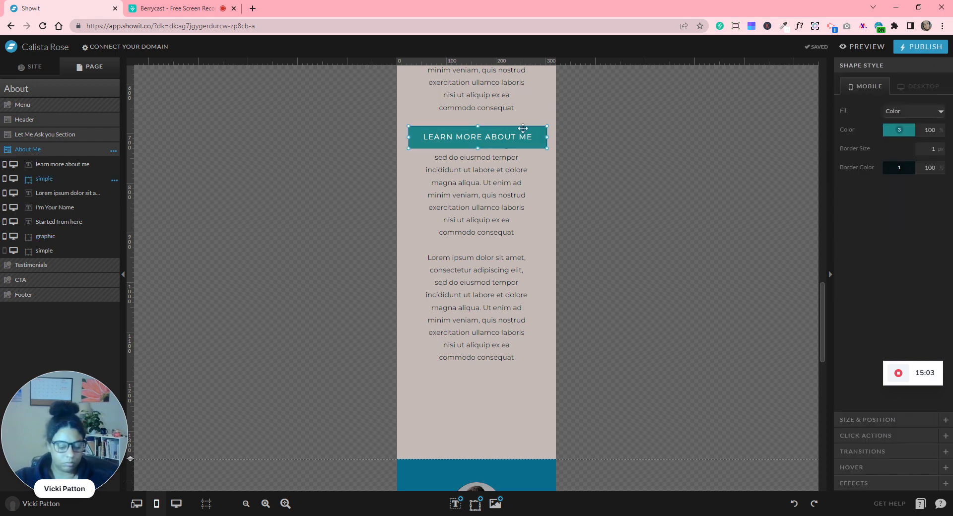
click(521, 130)
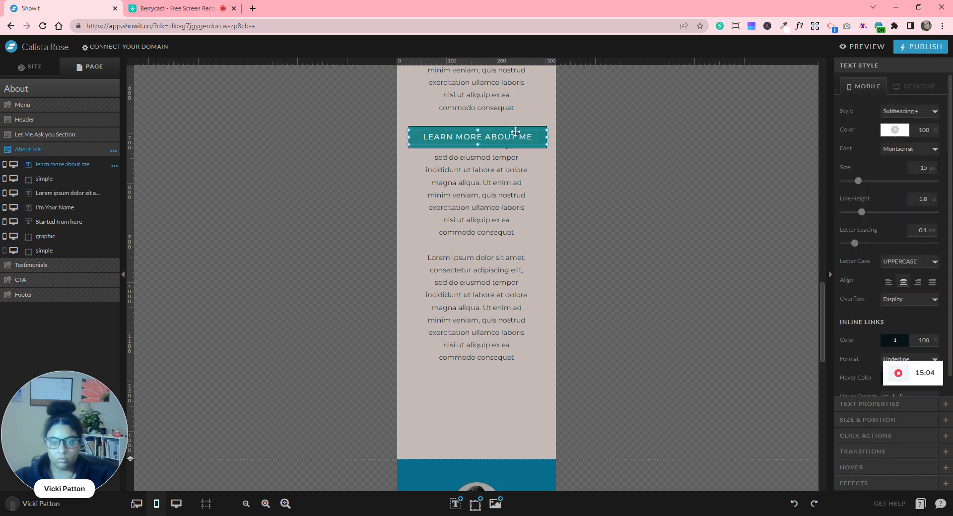
shift+click(514, 129)
drag(515, 129, 508, 384)
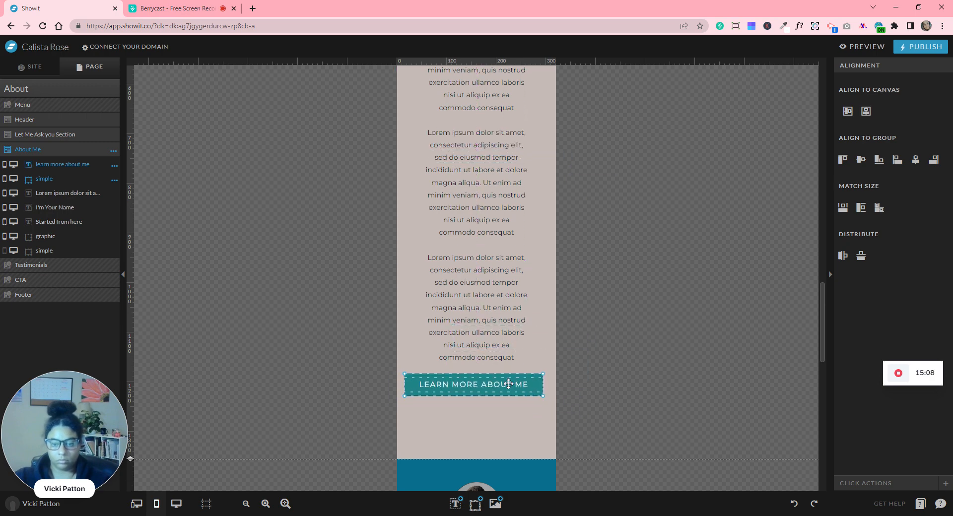
click(866, 112)
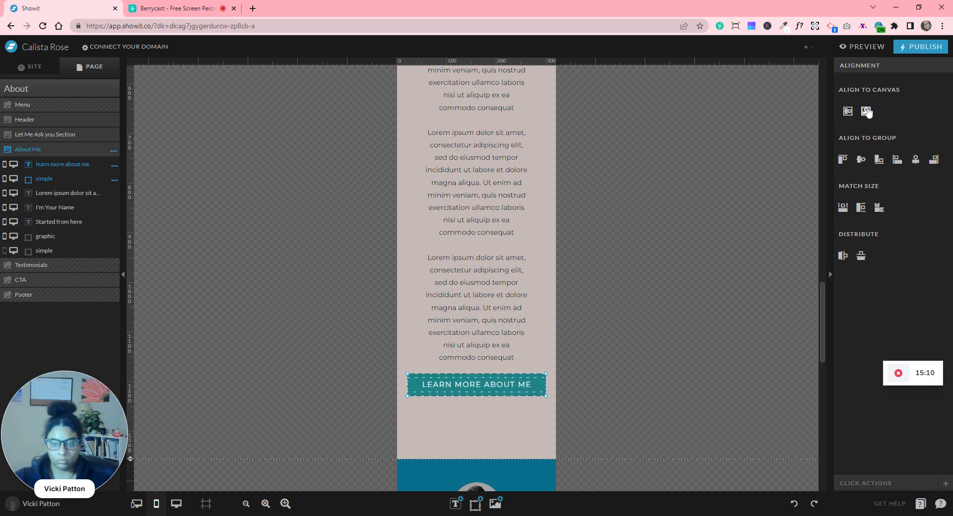
click(641, 278)
scroll(627, 335, up, 2)
scroll(627, 339, up, 3)
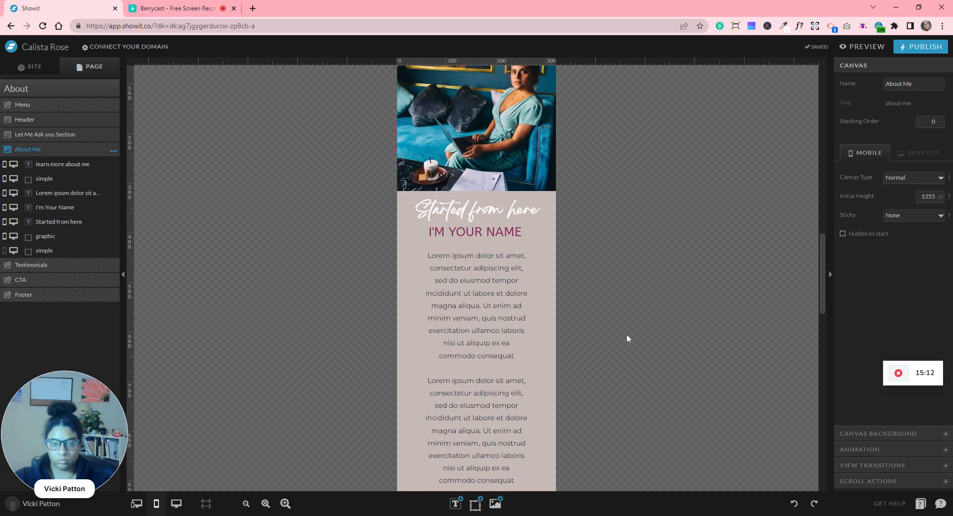
click(547, 244)
click(882, 66)
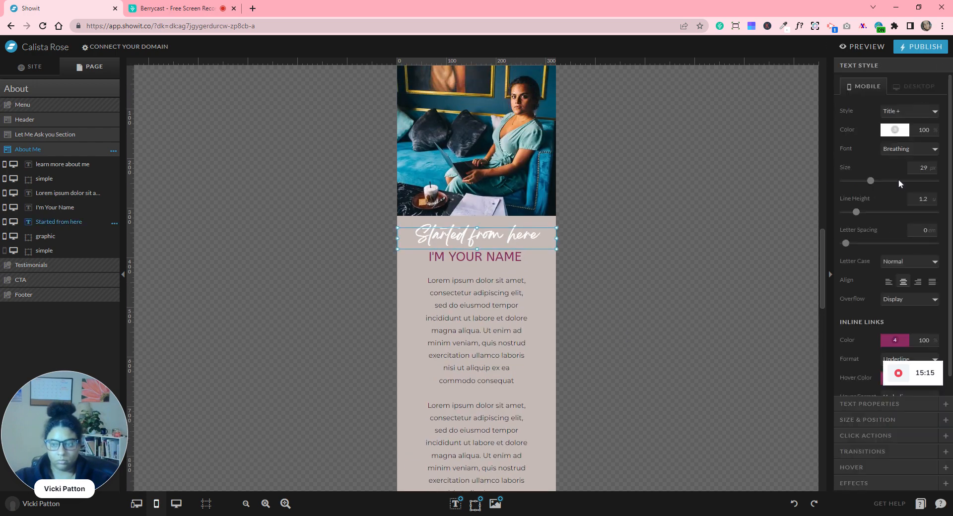
click(592, 299)
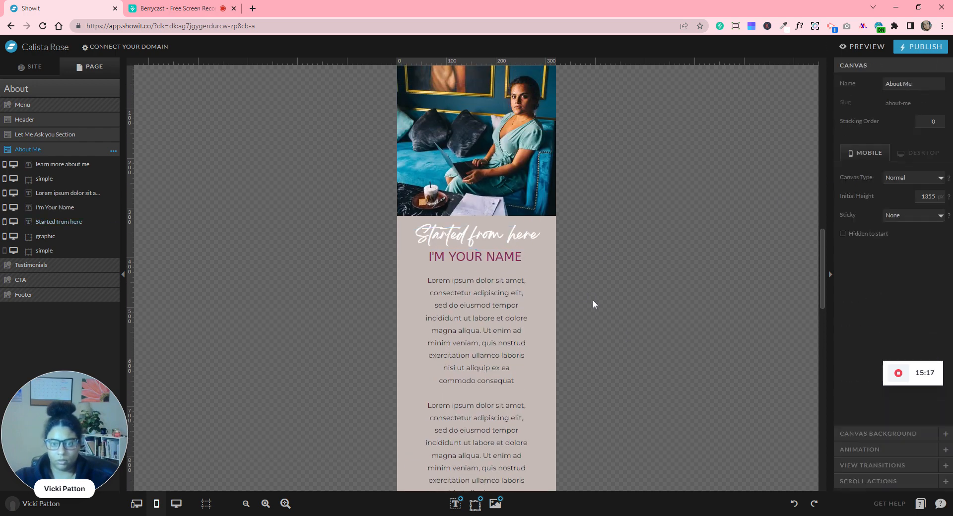
Swap the photo atop the About Me canvas for Calista GIF.gif from the Calista Rose folder.
scroll(597, 304, up, 1)
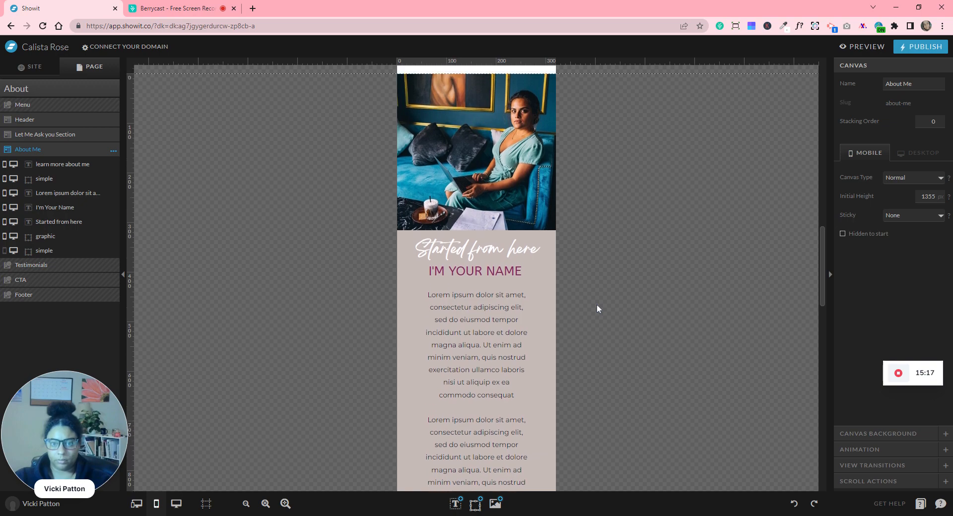
click(458, 160)
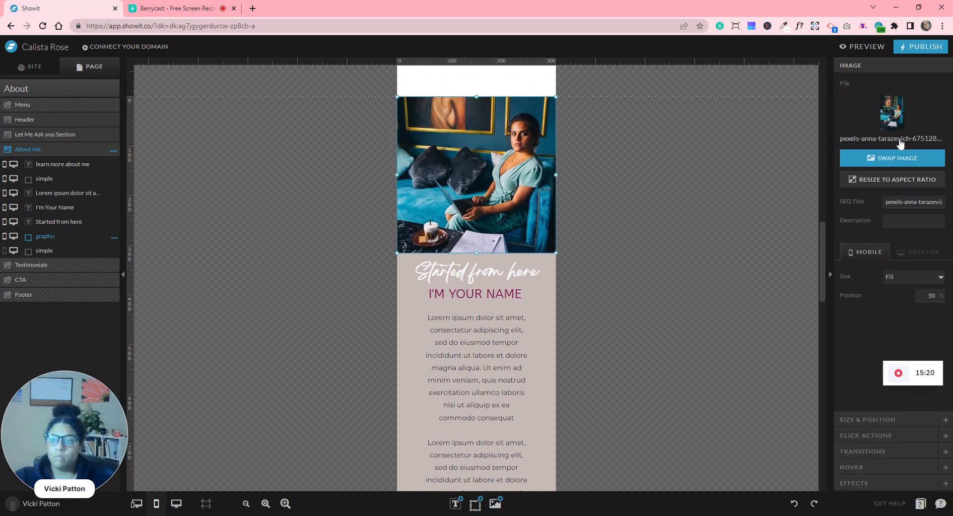
click(892, 161)
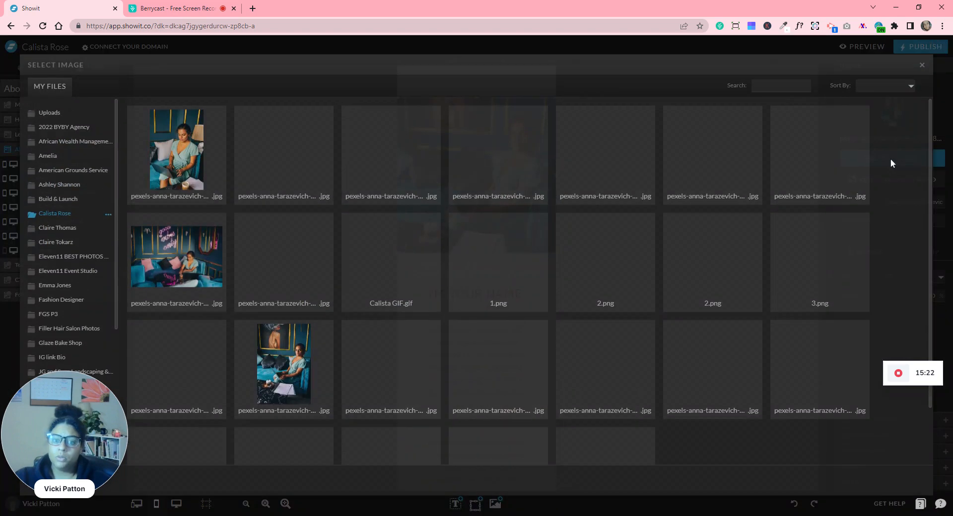
click(412, 300)
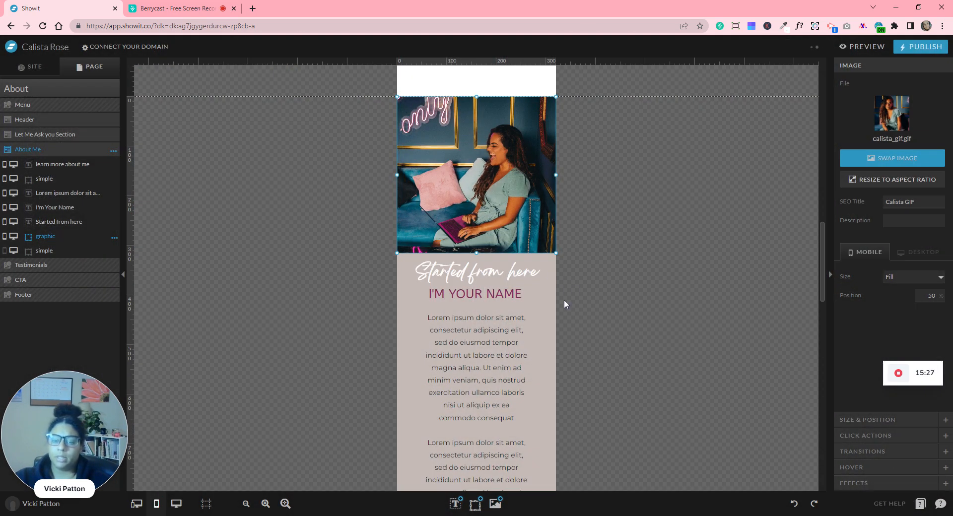
Review the mobile layout of the whole About page, from the header through the testimonials and call to action to the footer.
scroll(615, 308, up, 3)
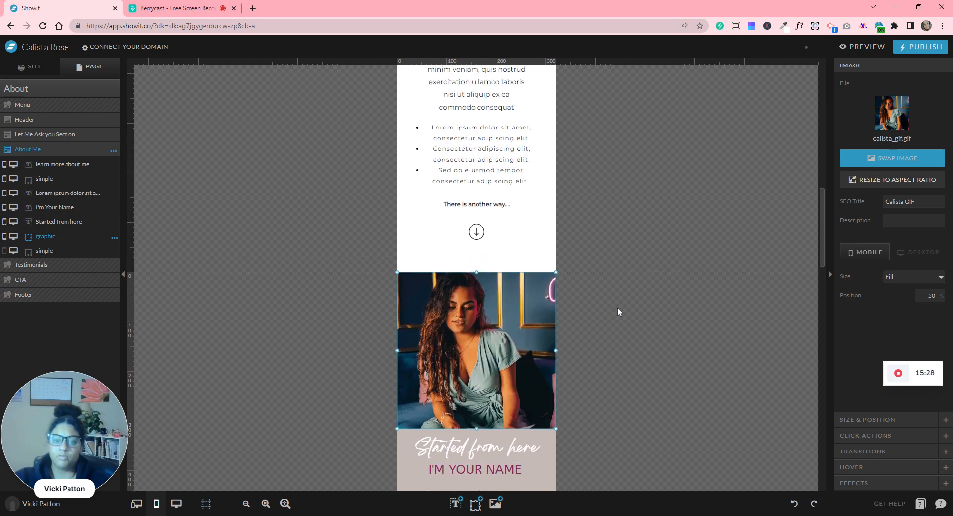
scroll(619, 311, up, 8)
scroll(620, 311, up, 3)
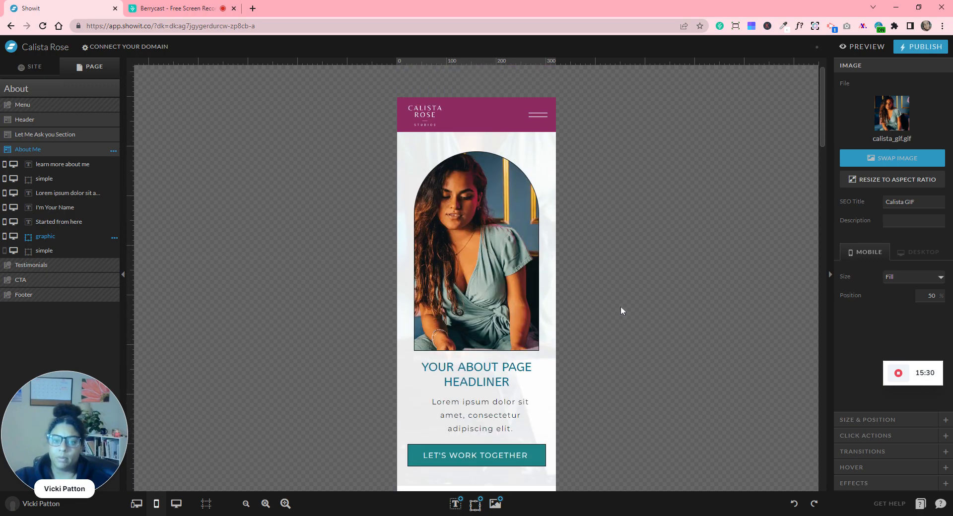
scroll(621, 307, down, 12)
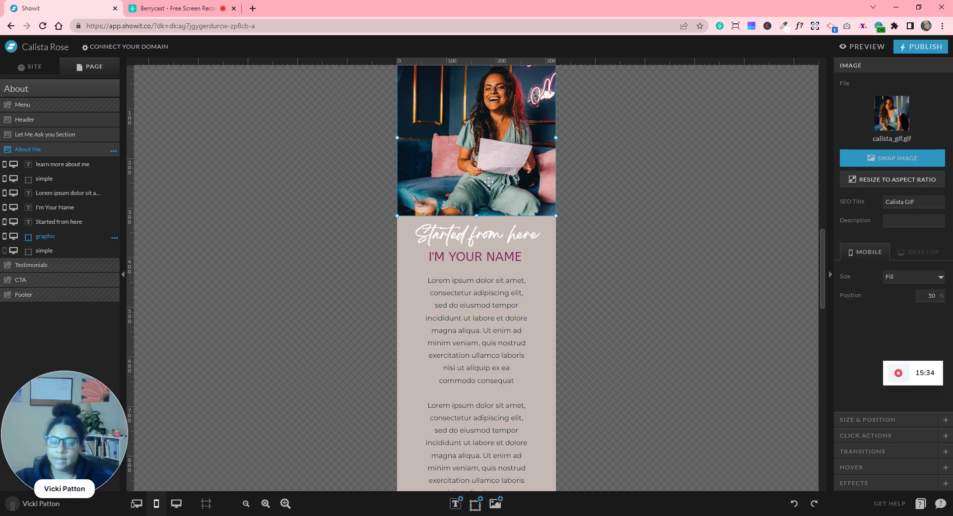
scroll(610, 315, up, 1)
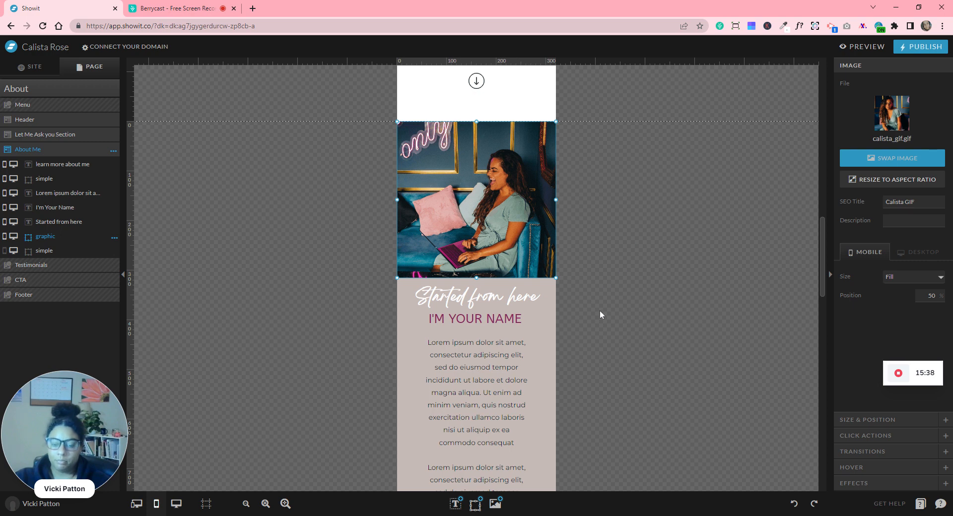
scroll(602, 313, down, 9)
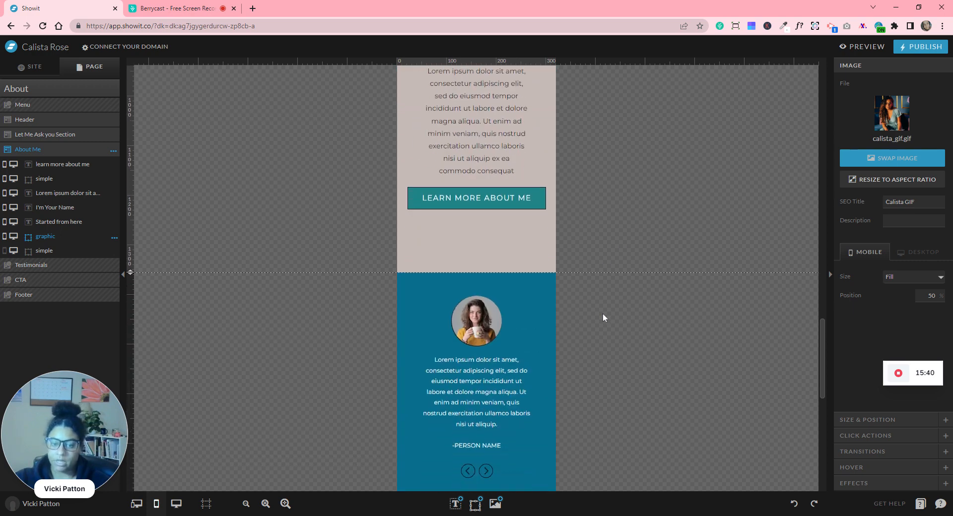
scroll(603, 317, down, 7)
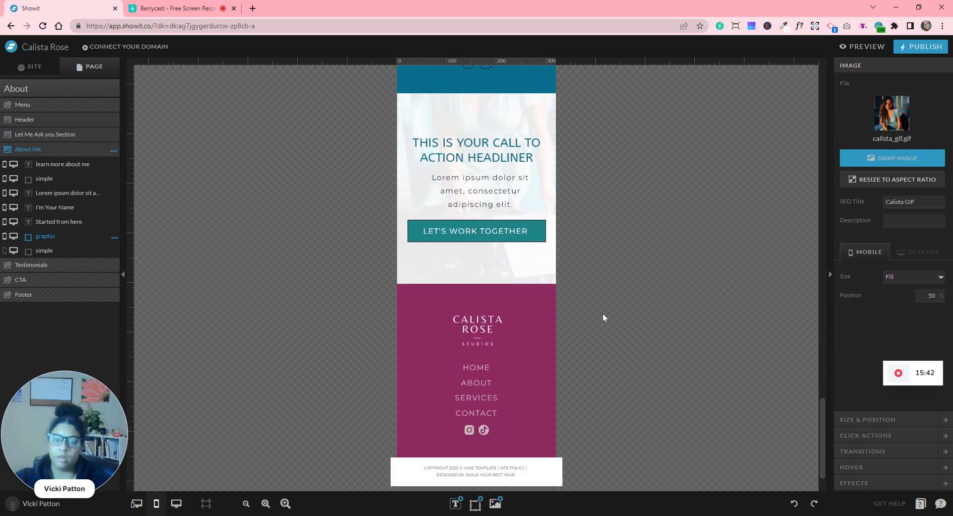
scroll(602, 317, down, 1)
scroll(602, 317, up, 5)
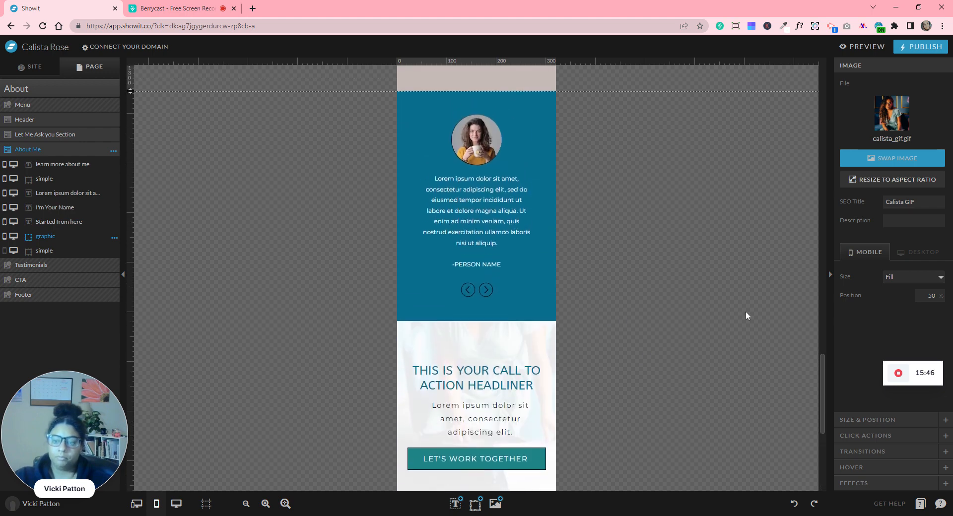
drag(827, 405, 806, 87)
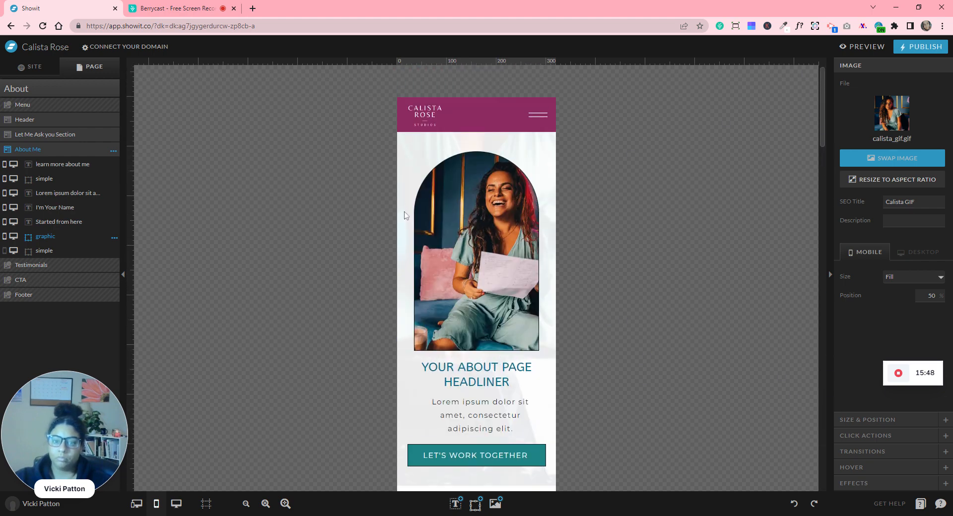